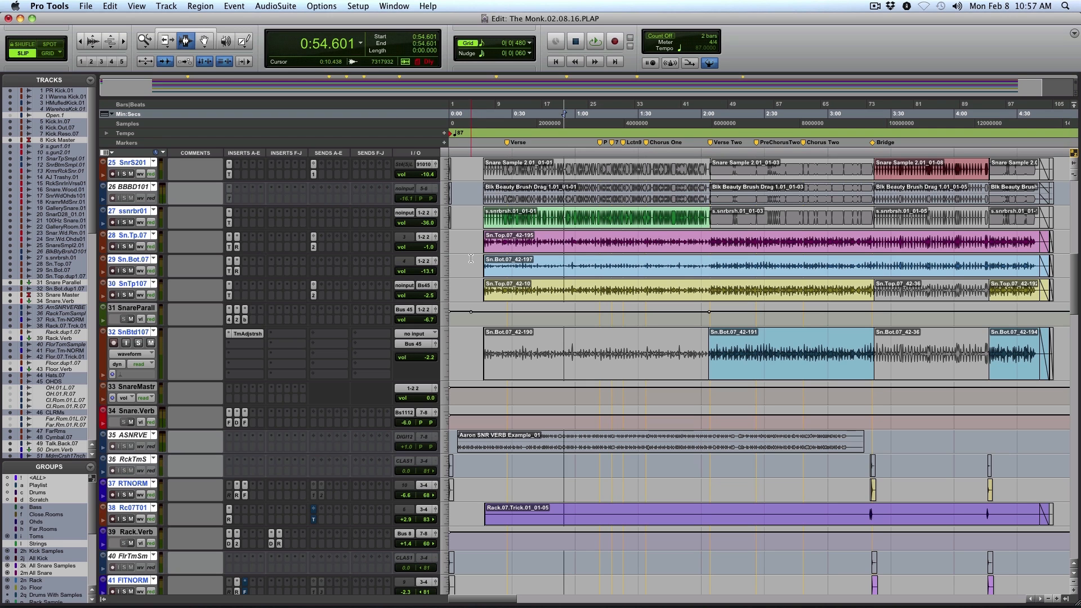
Select everything on the timeline and play the soloed drum tracks, zoomed in around the first verse
key("super+a")
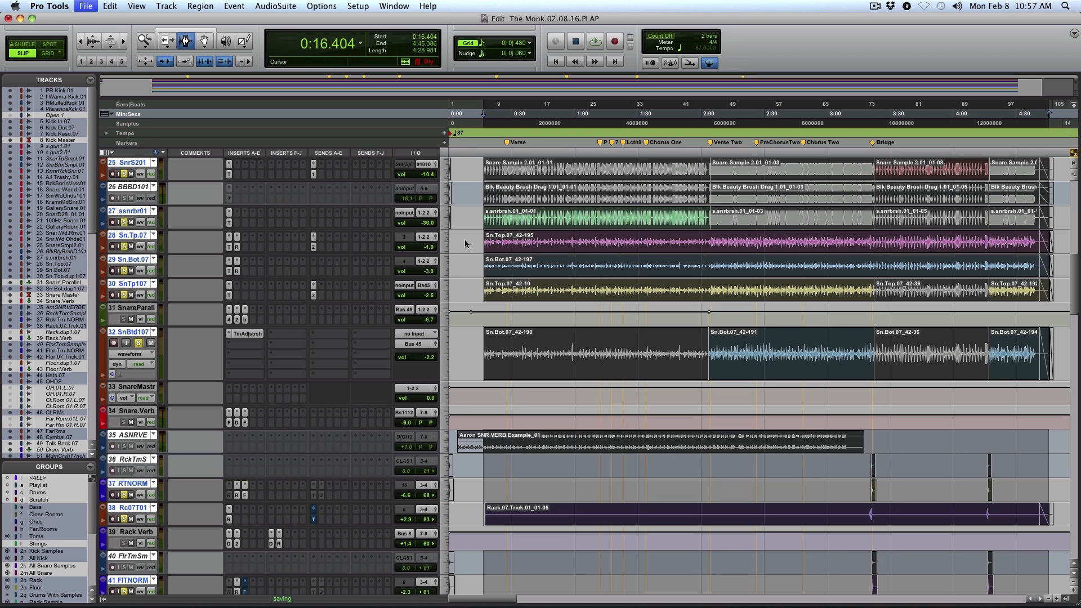
key("space")
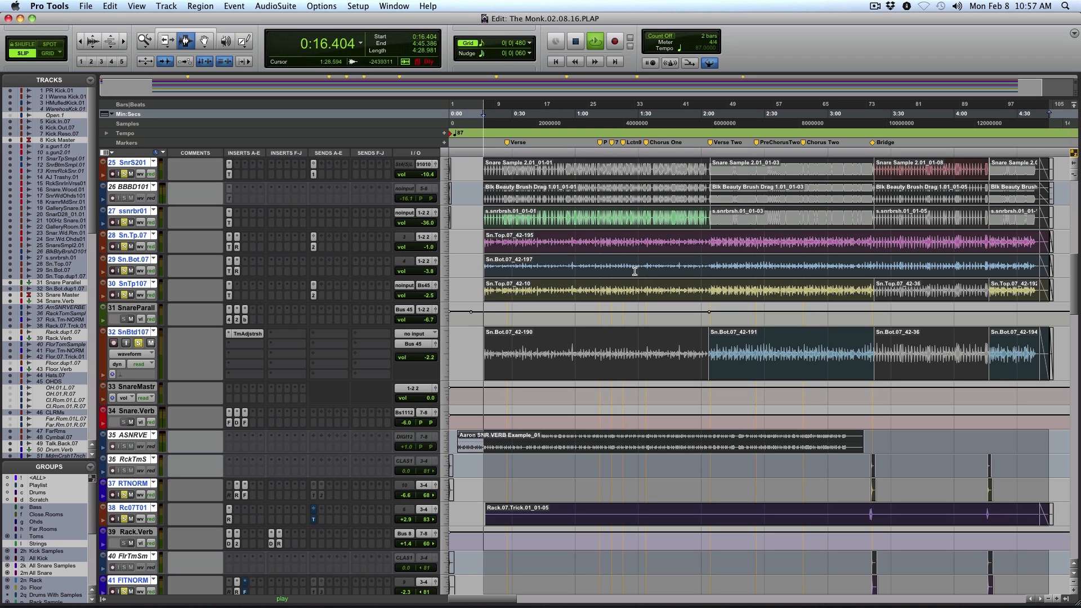
key("F5")
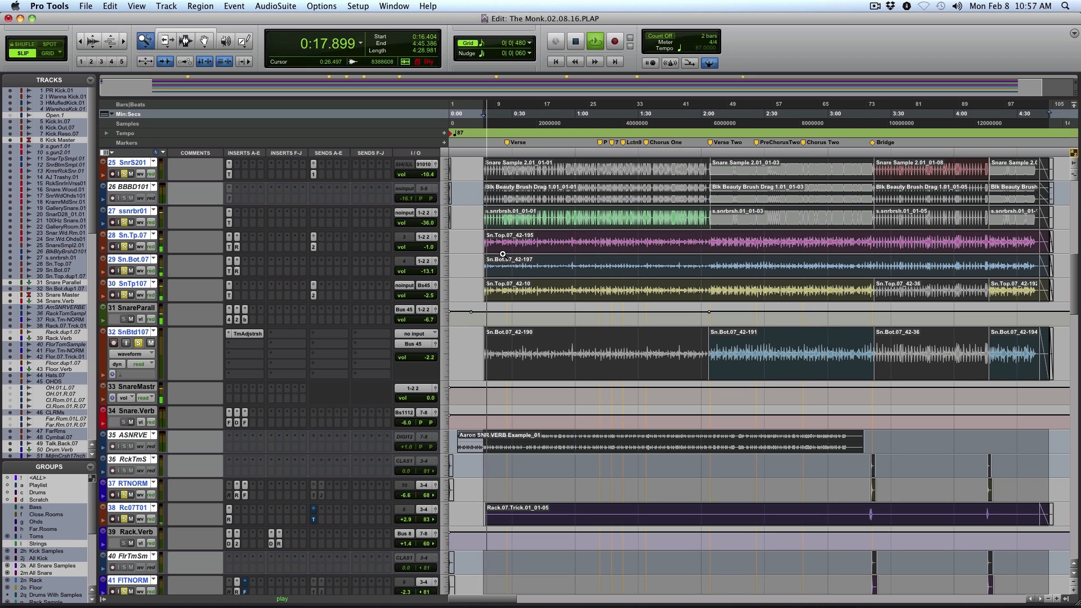
left_click(475, 237)
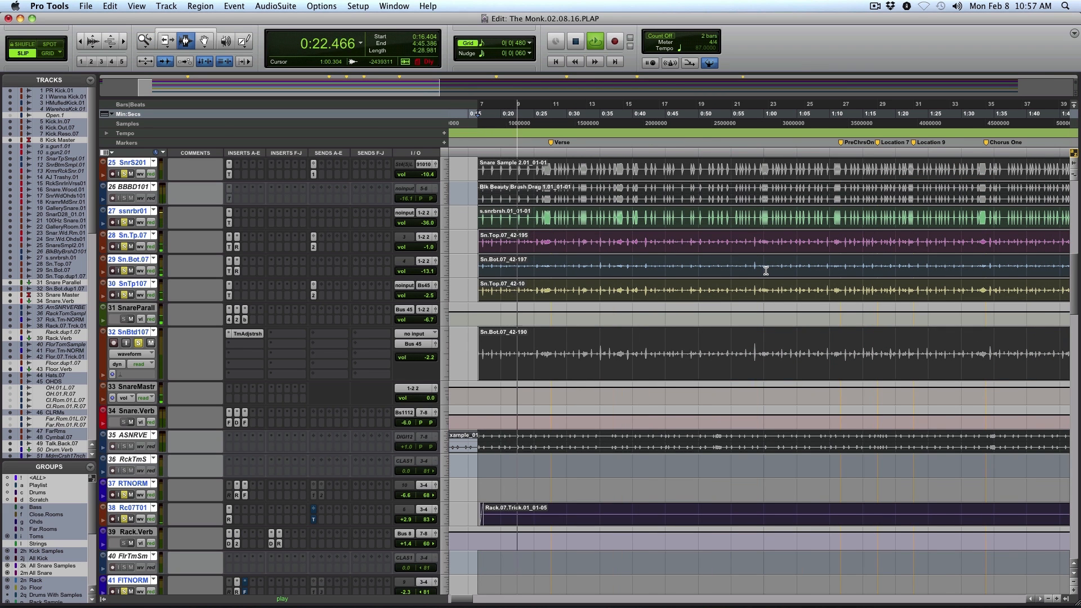
scroll(766, 271, "down", 10)
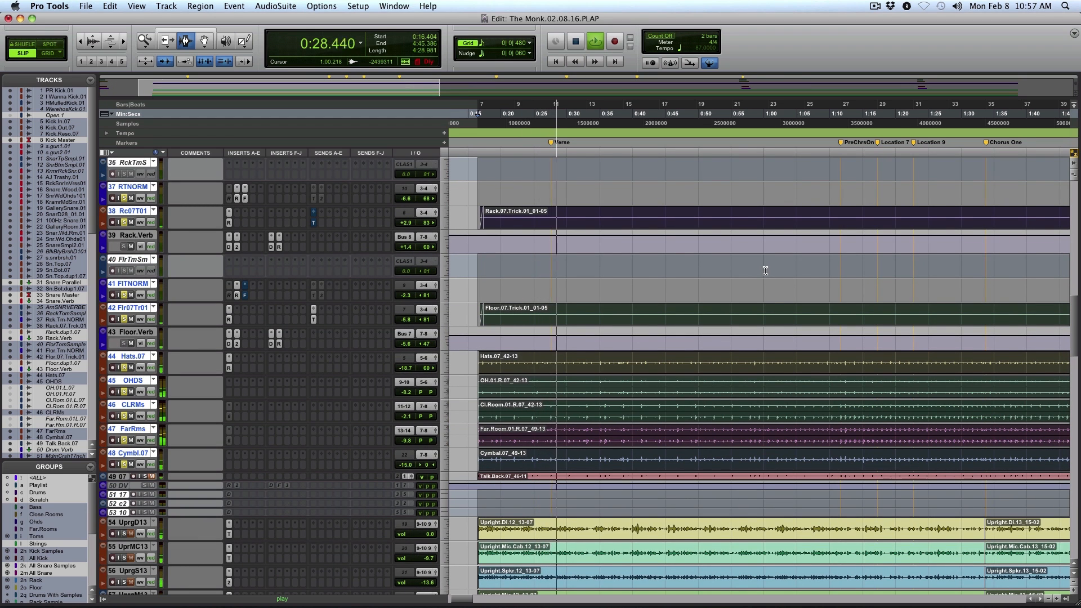
key("space")
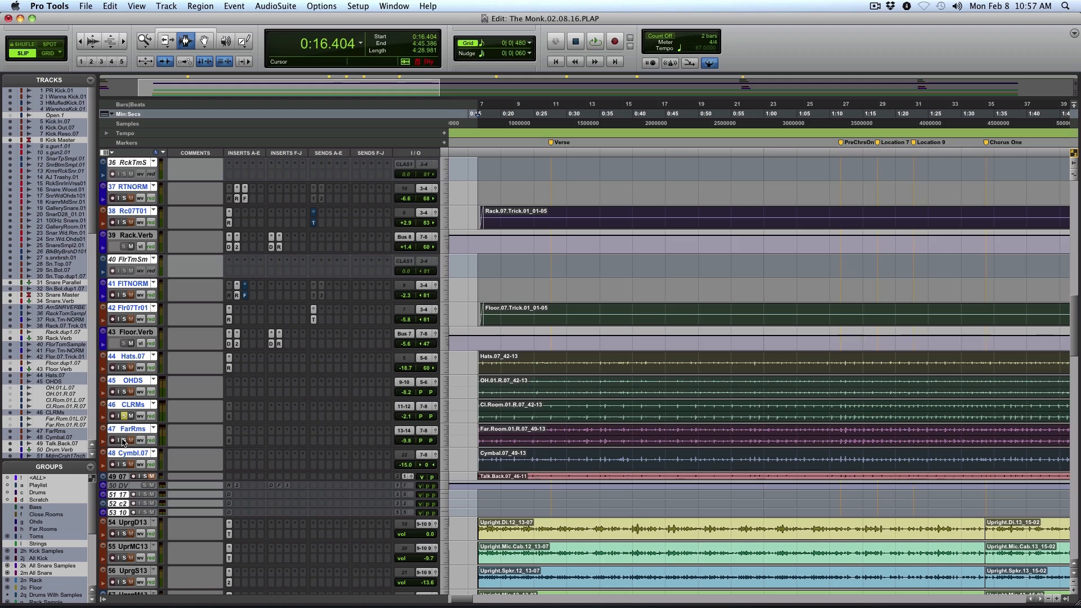
Play the song and toggle the solos of the CLRMs and FarRms tracks to compare the room sound with the full kit
key("space")
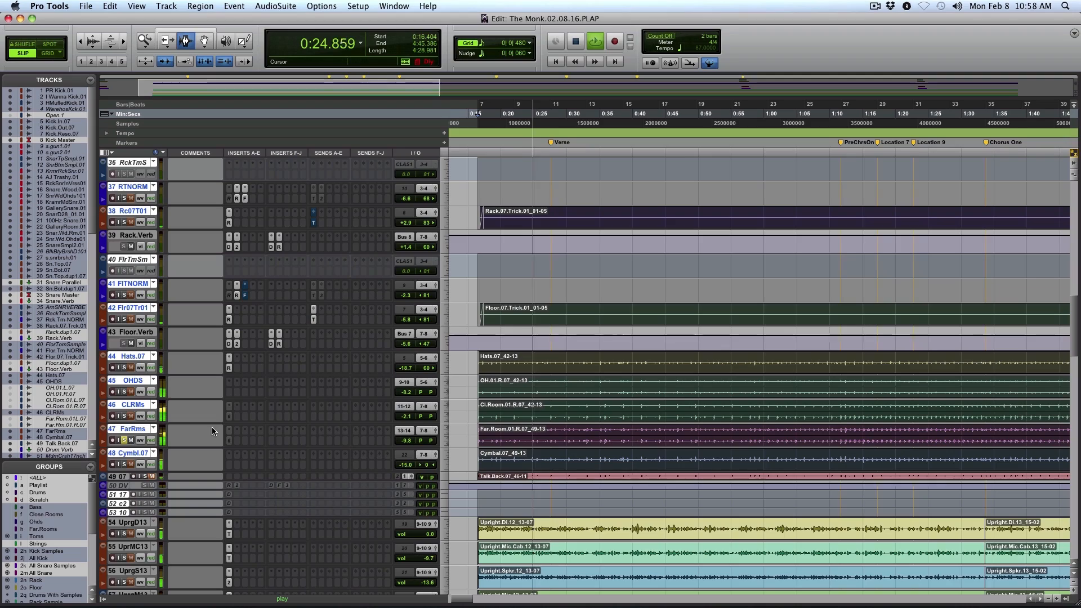
left_click(124, 416)
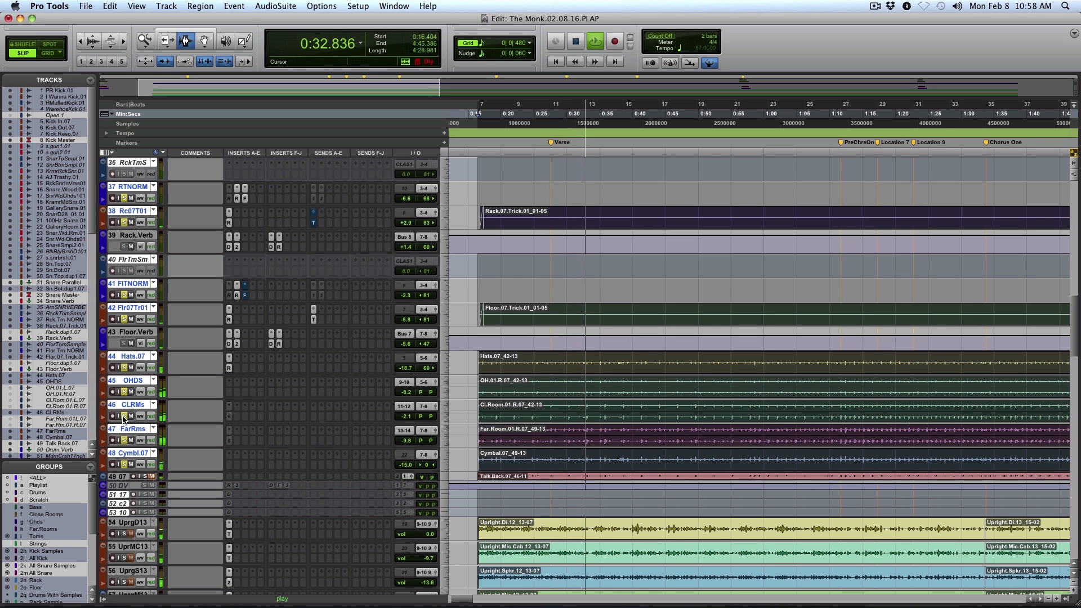
left_click(124, 417)
left_click(123, 440)
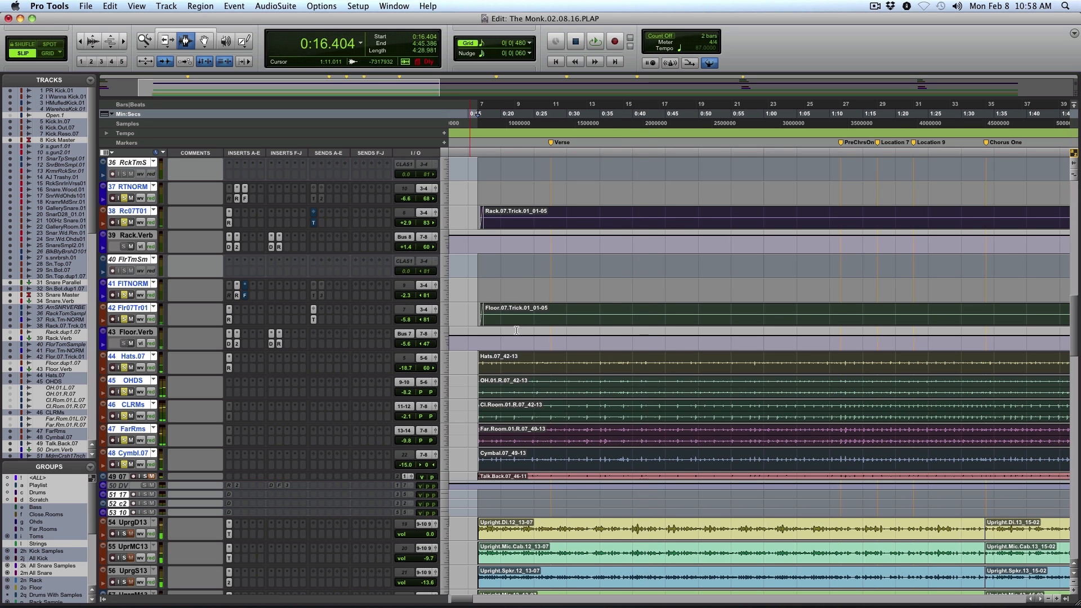
Listen to the ssnrbr01 snare brush track in solo
scroll(541, 312, "up", 10)
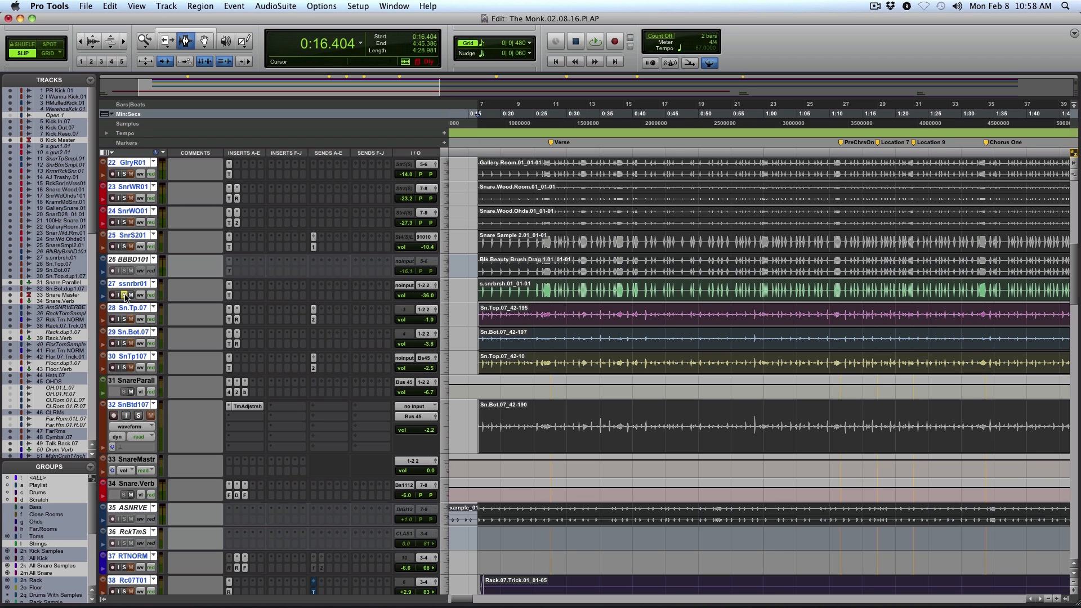
key("space")
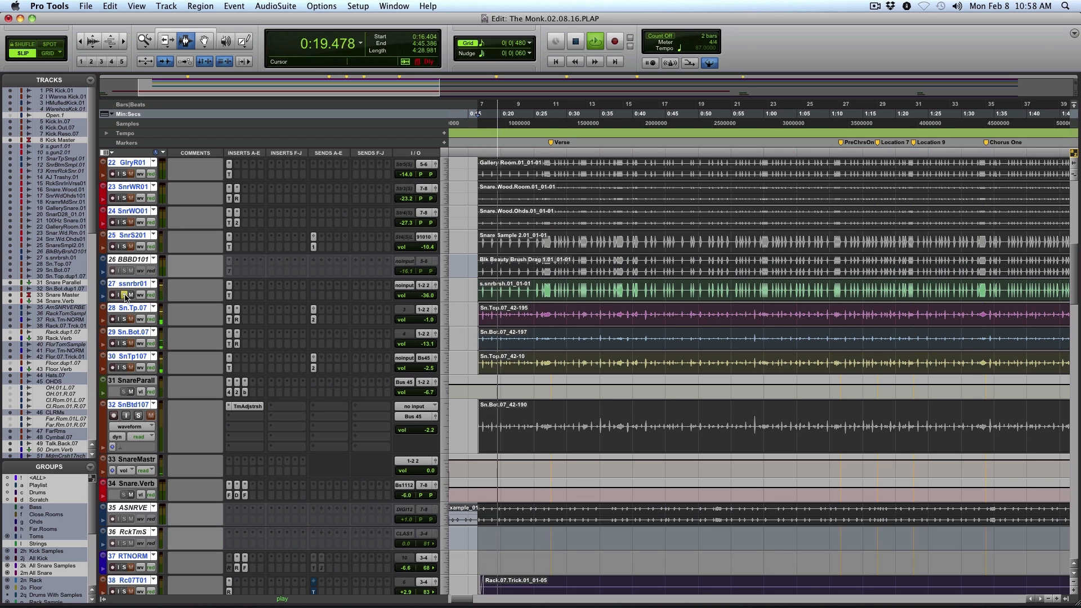
key("space")
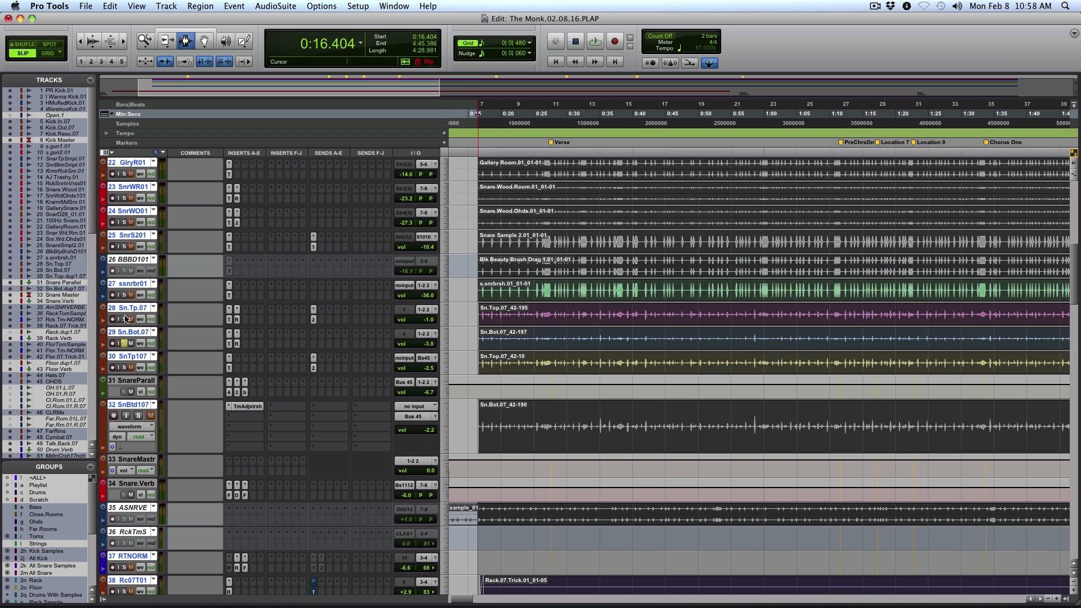
Select only the Sn.Tp.07 and Sn.Bot.07 tracks and increase their track heights
left_click(125, 308)
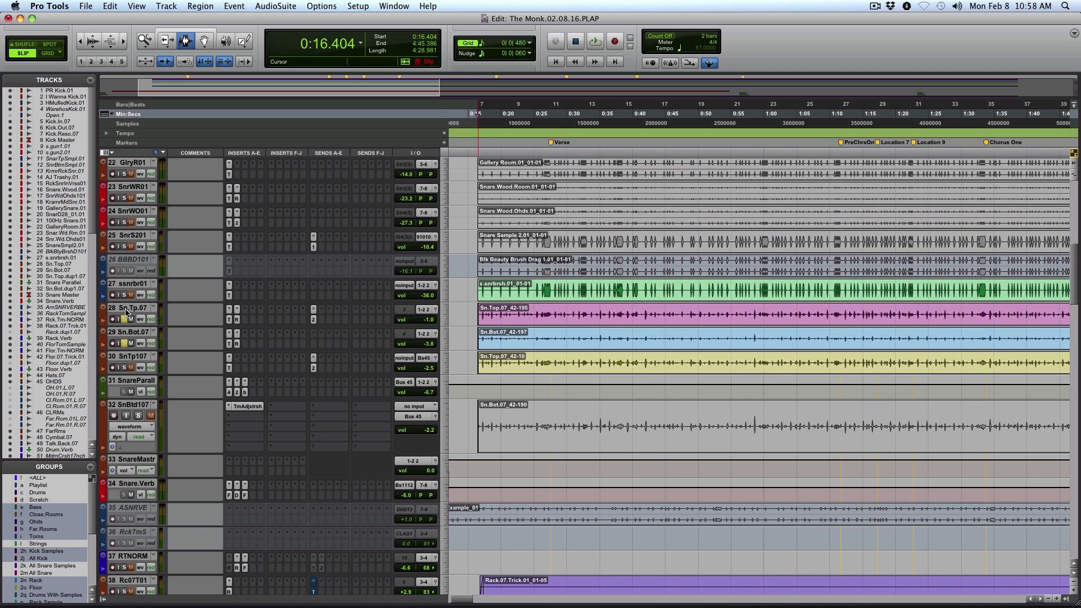
left_click(126, 308)
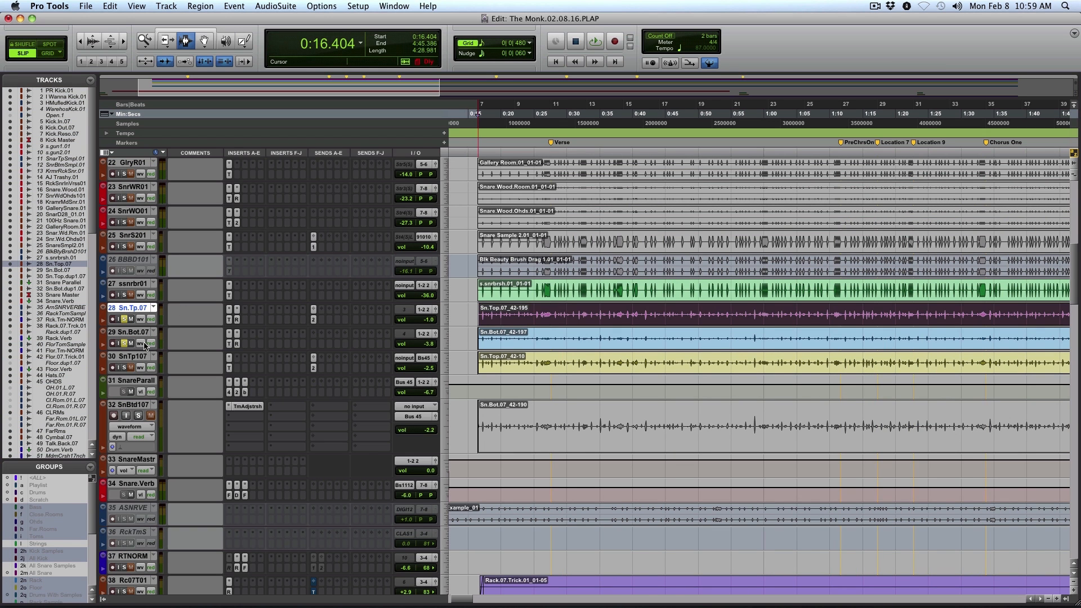
left_click(138, 333, "shift")
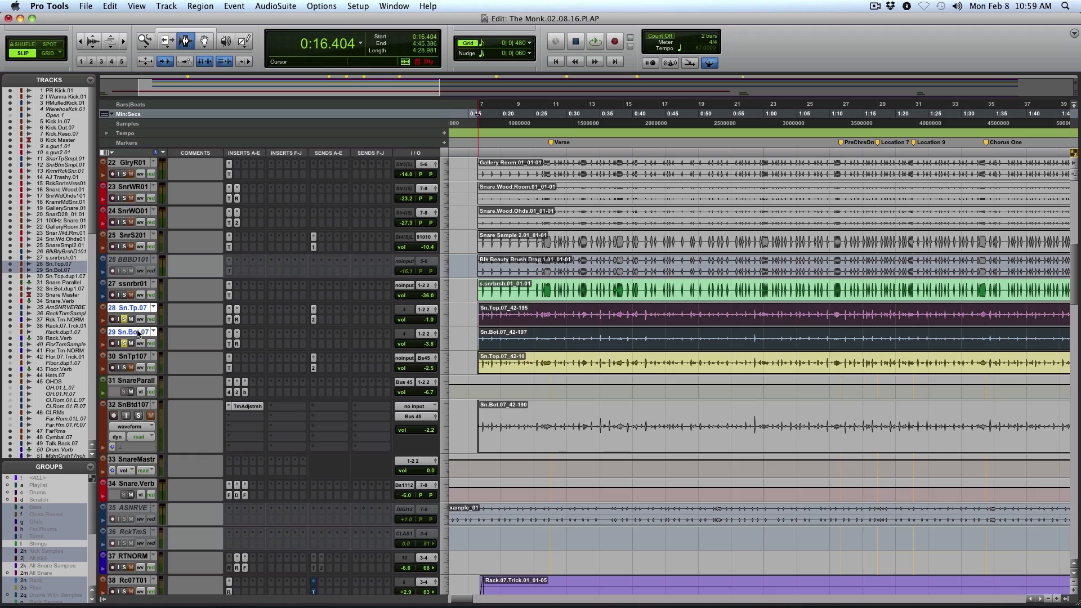
left_click(449, 322)
left_click(470, 330)
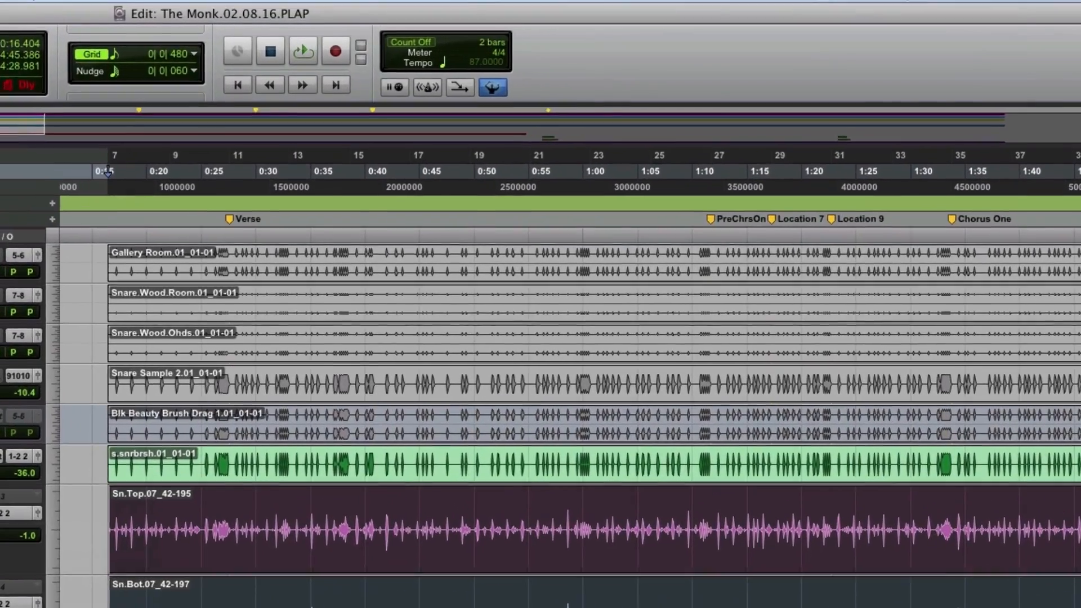
Open the RCompressor insert on Sn.Bot.07 and listen to the soloed snare tracks through it
left_click(248, 320)
key("space")
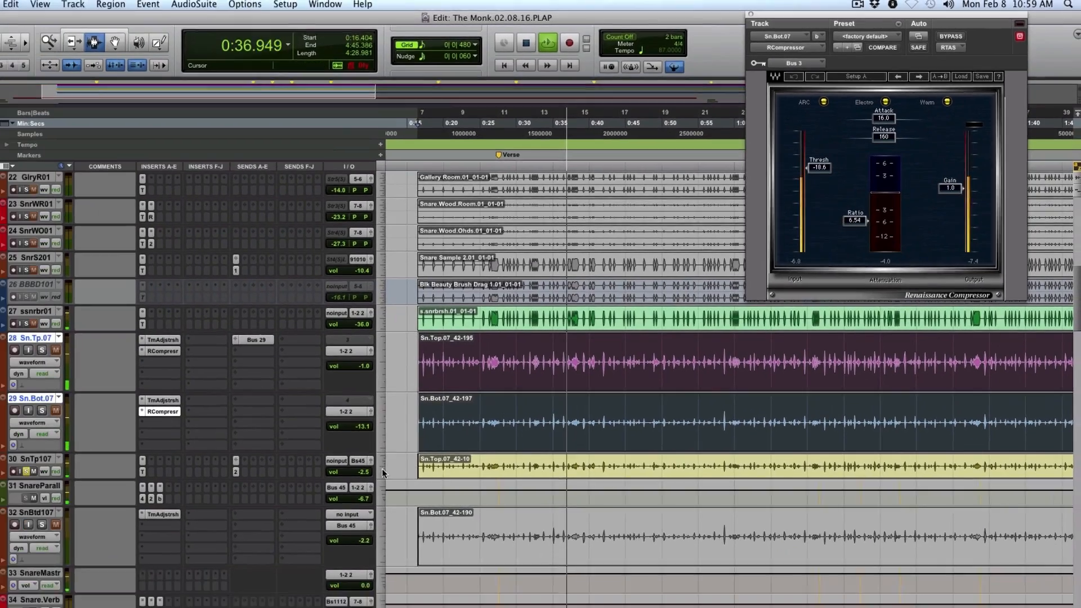
Increase the heights of the SnTp107 and SnareParall tracks, stop playback and select the SnareParall track
left_click(450, 432)
left_click(463, 440)
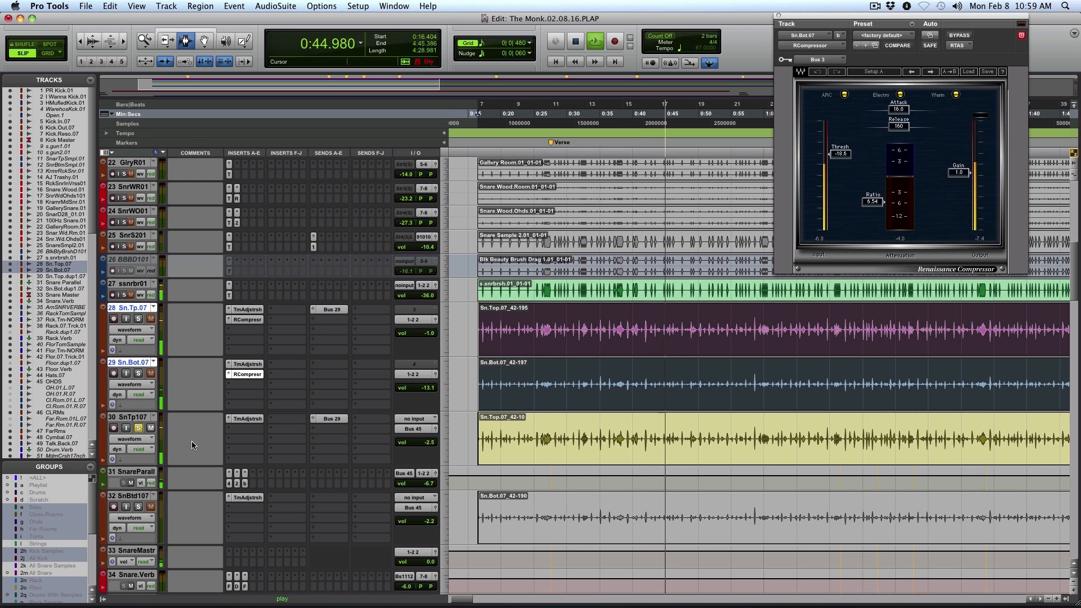
left_click(443, 486)
left_click(478, 499)
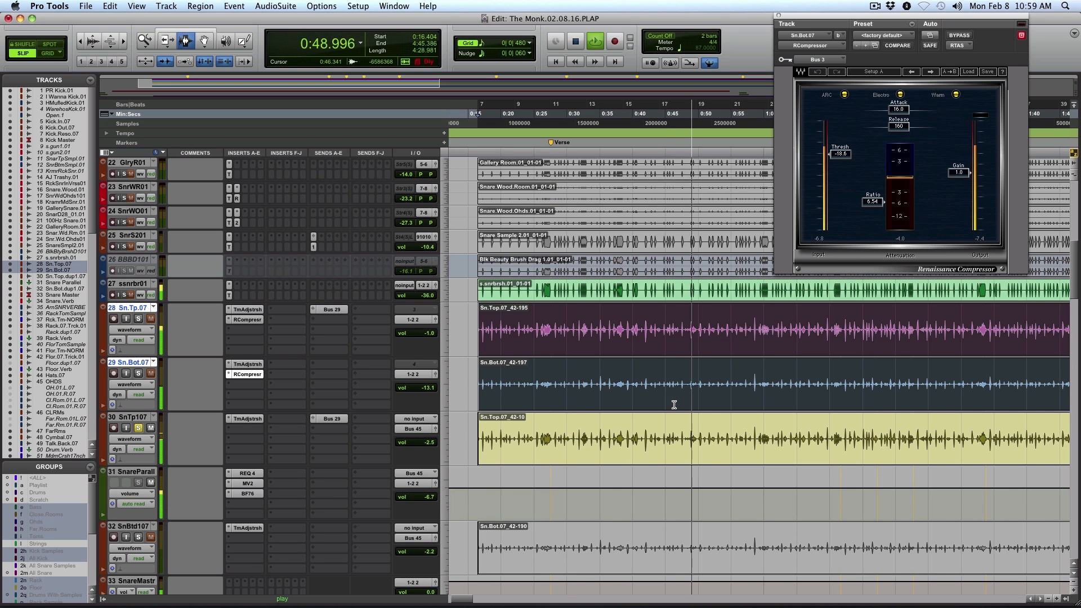
scroll(200, 393, "down", 2)
key("space")
left_click(128, 426)
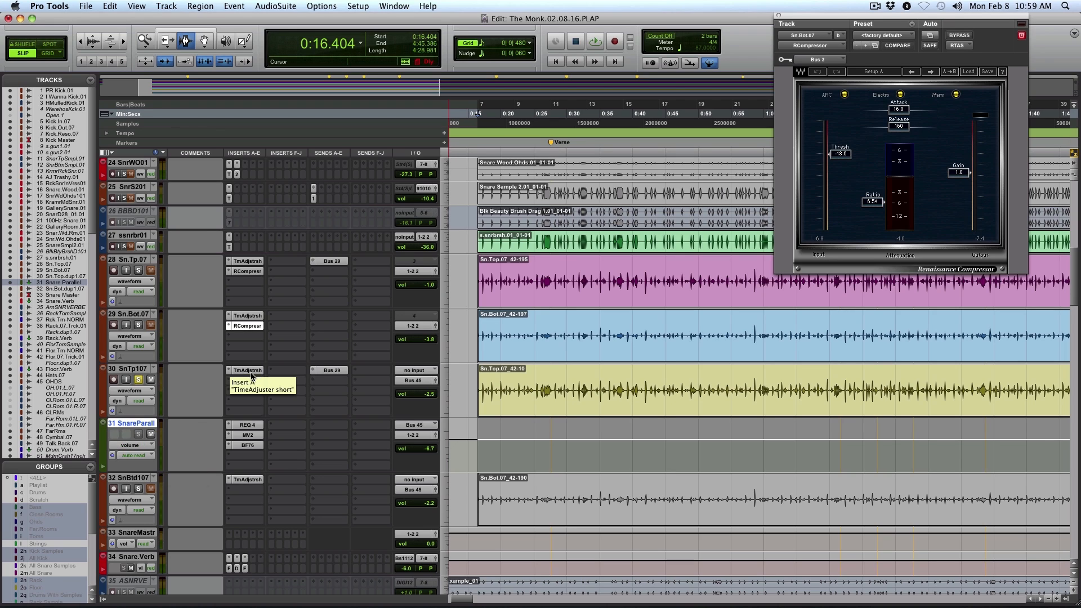
View the MV2 and REQ 4 inserts on SnareParall and compare the REQ 4 bypassed and active during playback
left_click(257, 433)
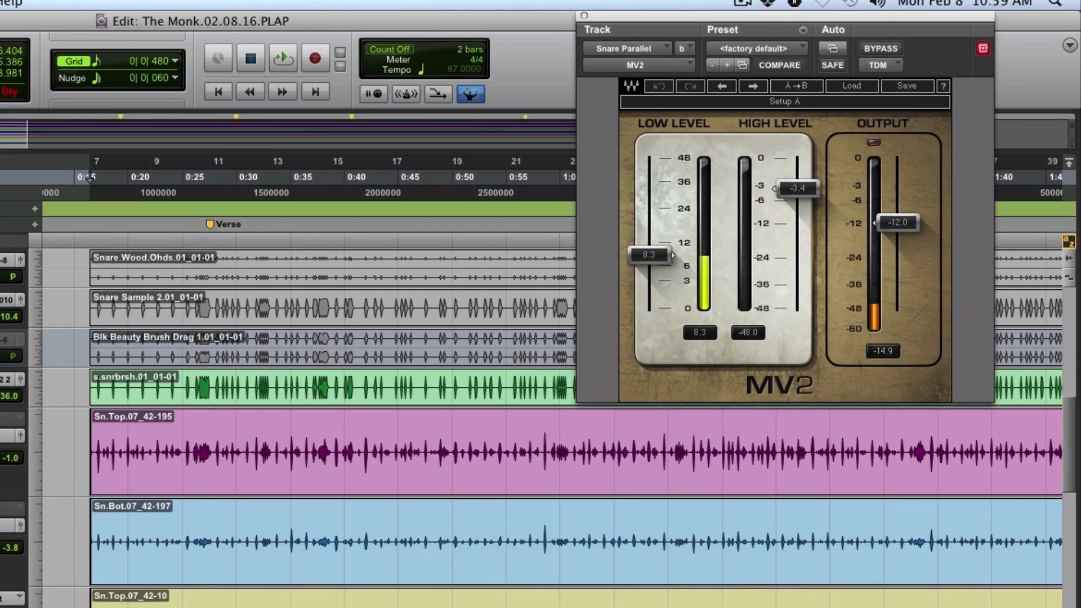
left_click(247, 425)
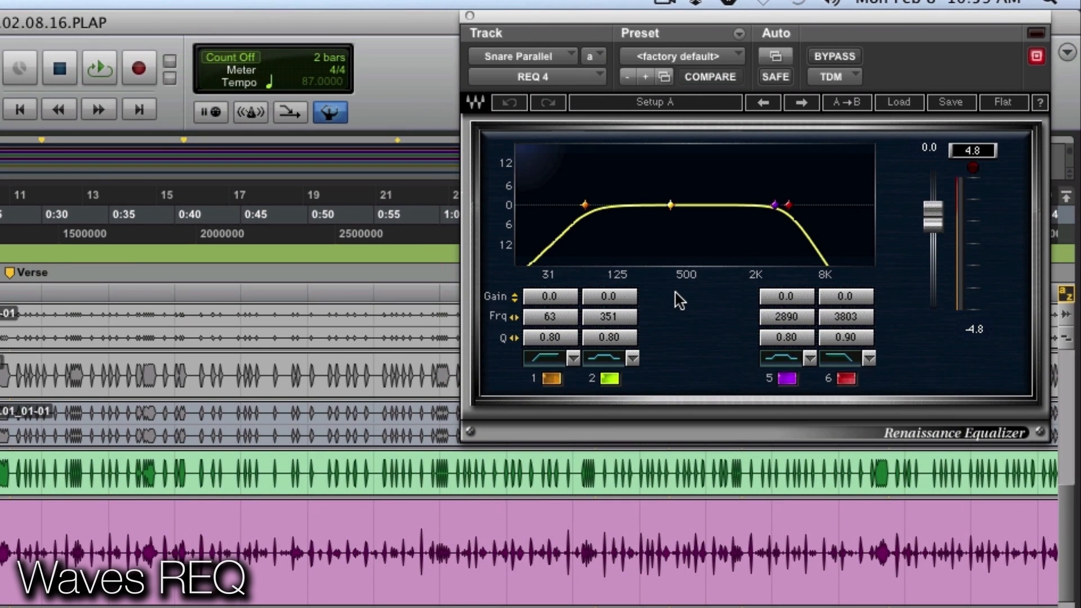
key("space")
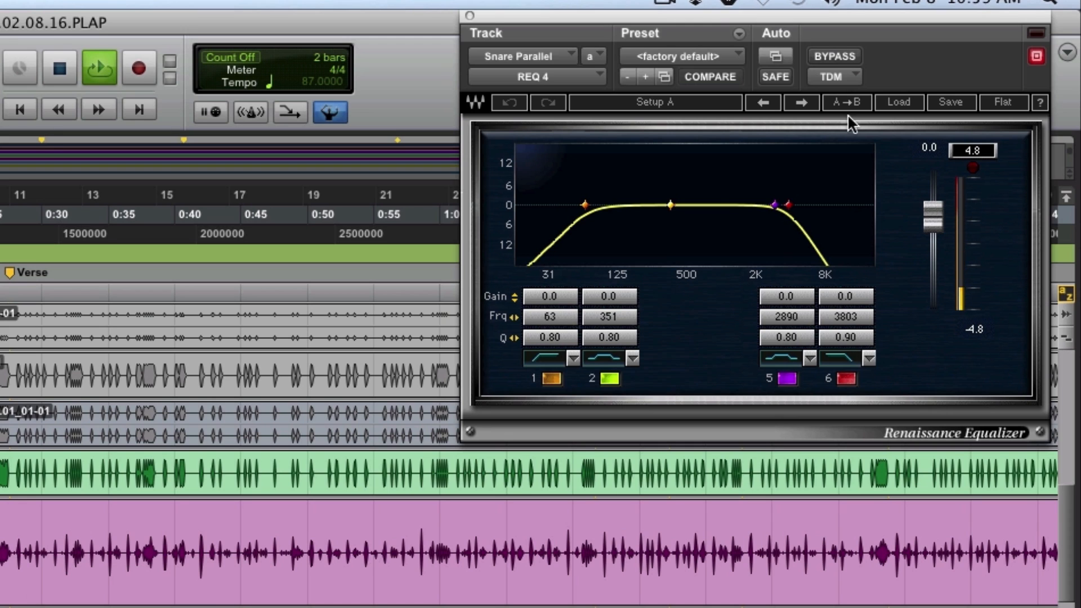
left_click(840, 52)
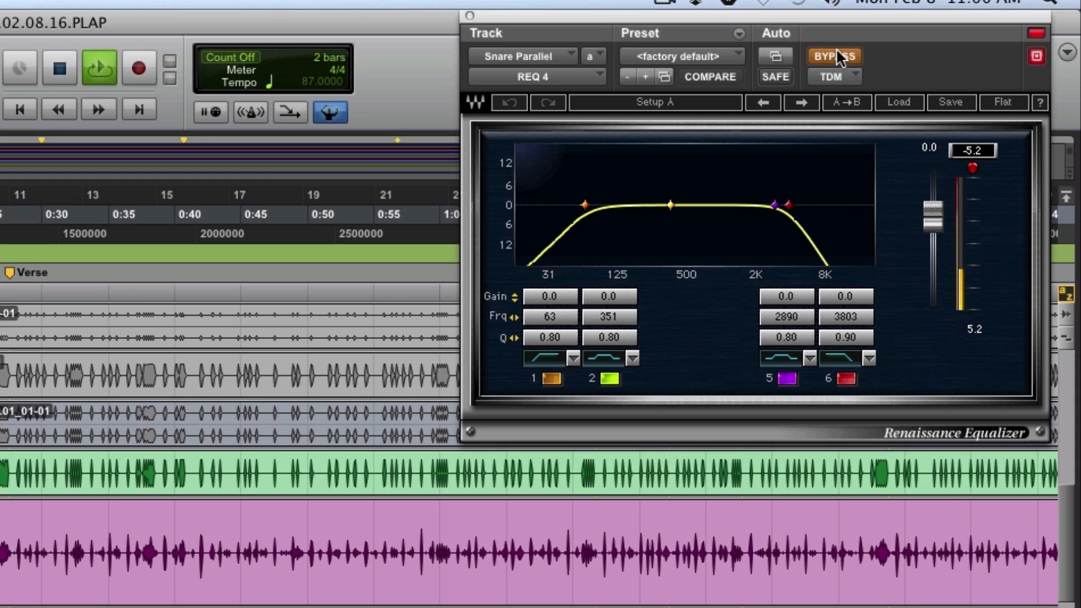
left_click(837, 51)
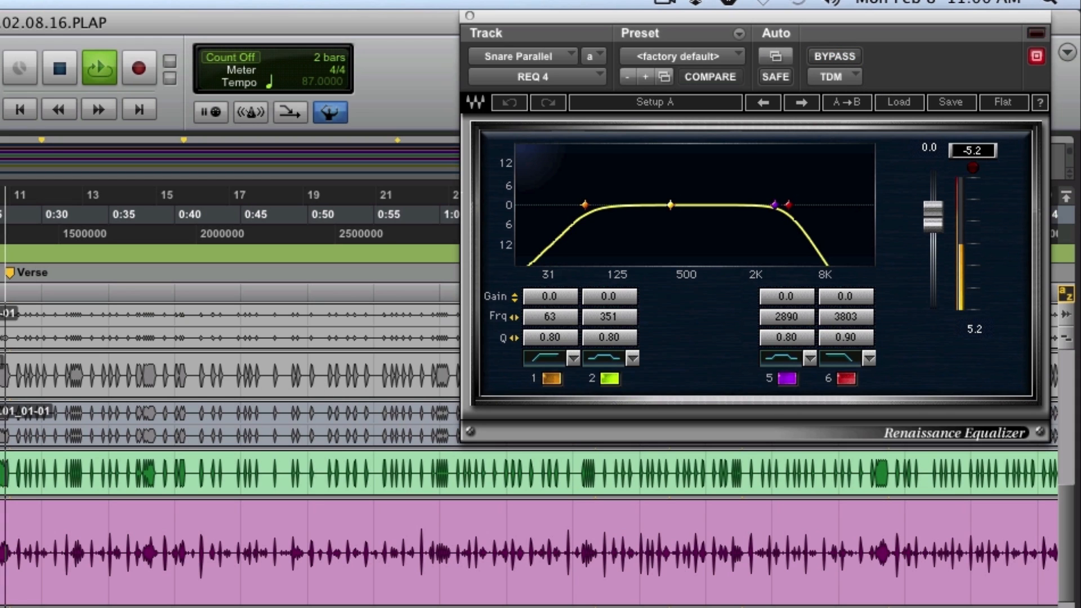
Open the MV2 insert on SnareParall and compare it bypassed and active during playback
left_click(1, 418)
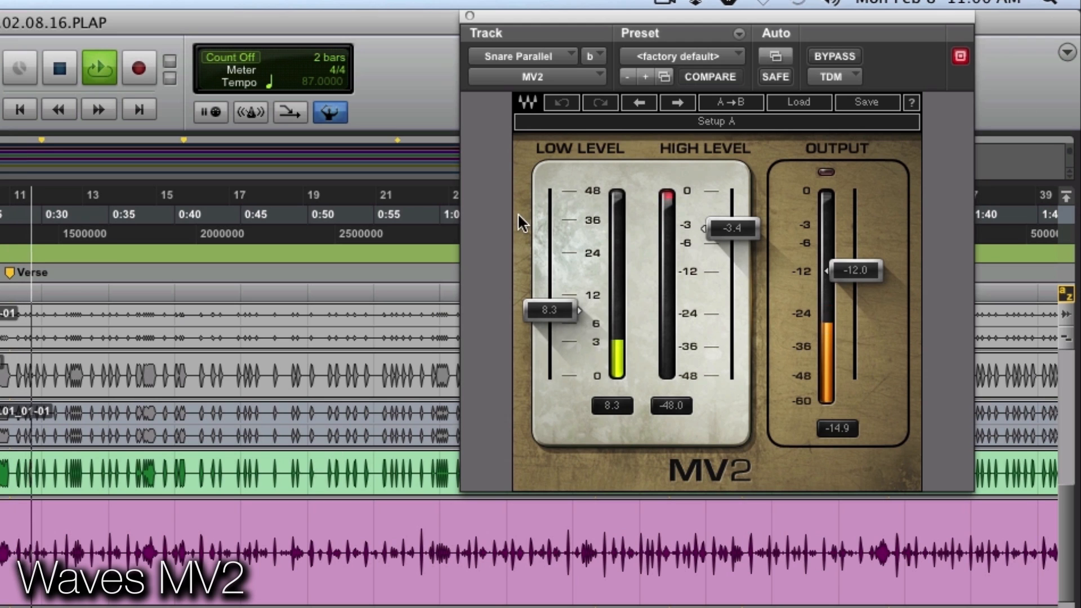
left_click(835, 55)
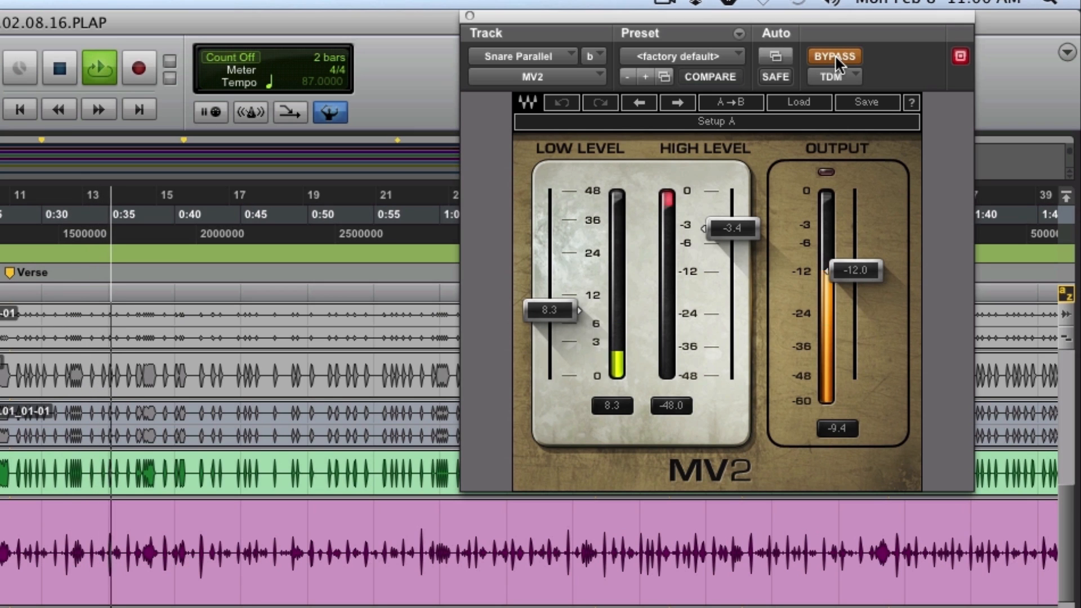
left_click(835, 56)
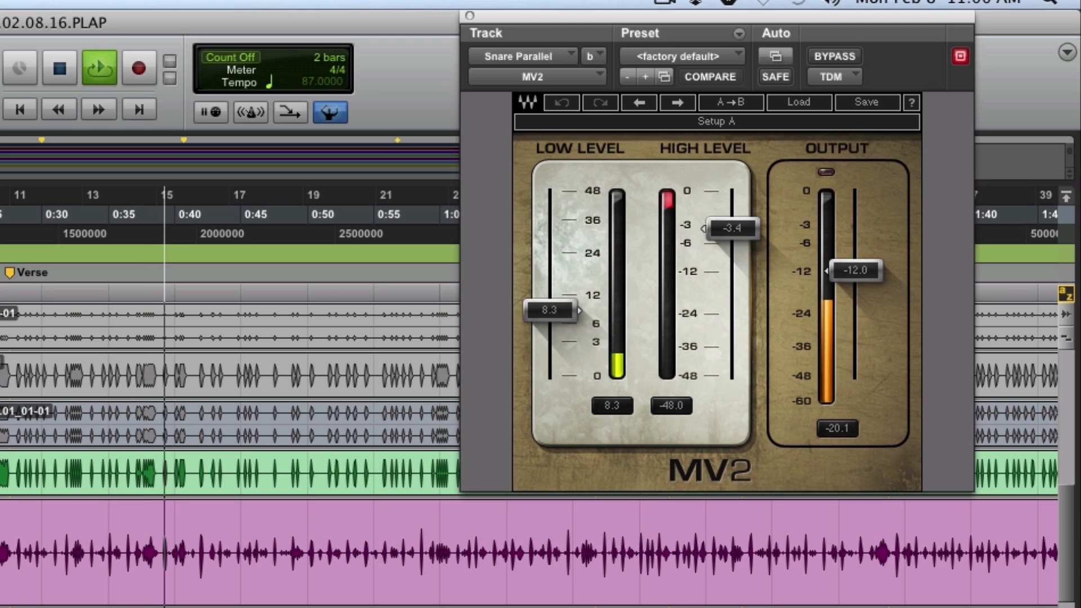
Open the BF76 limiter on SnareParall and select the Sn.Top.07_42-10 clip on the SnTp107 track
left_click(0, 473)
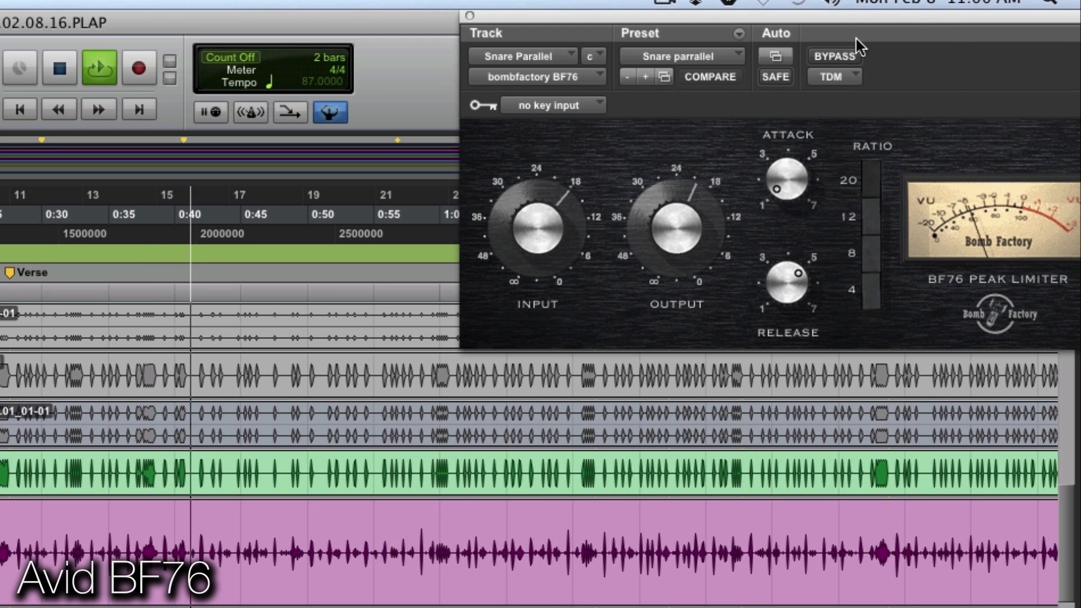
left_click_drag(903, 15, 637, 60)
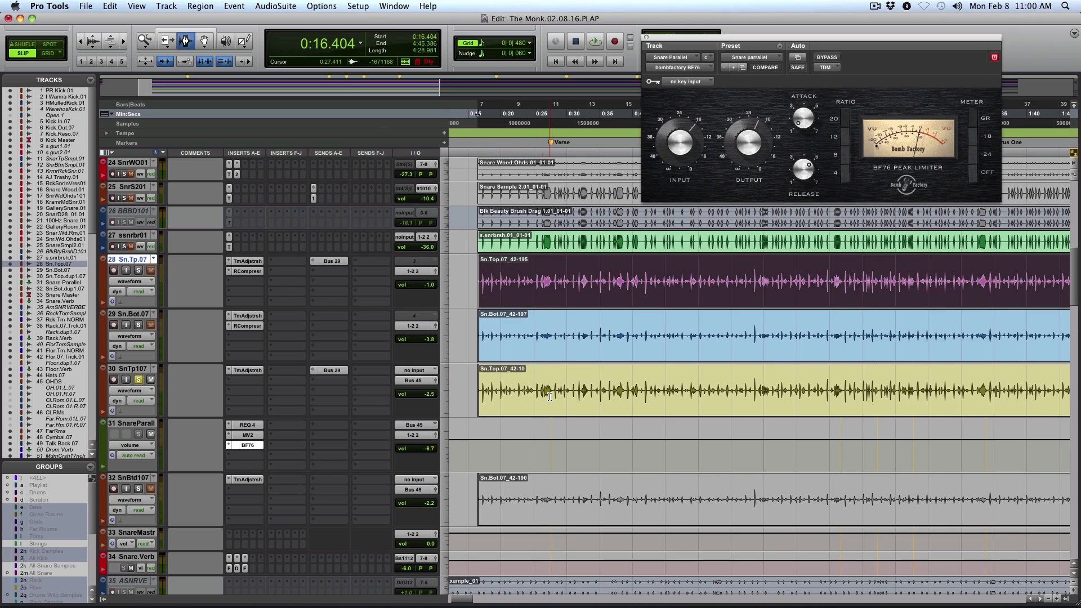
left_click(549, 397)
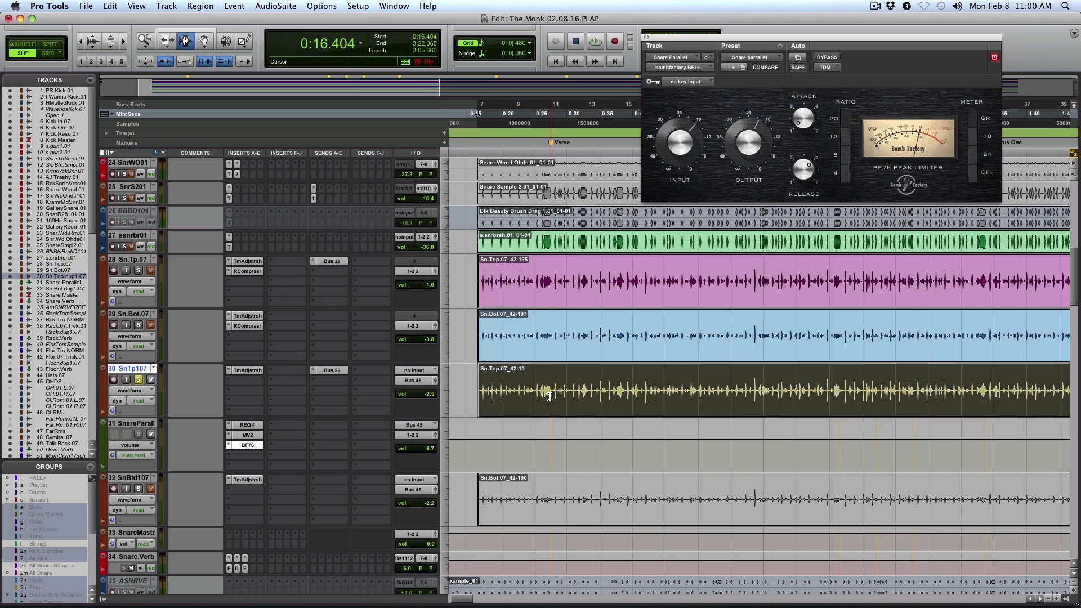
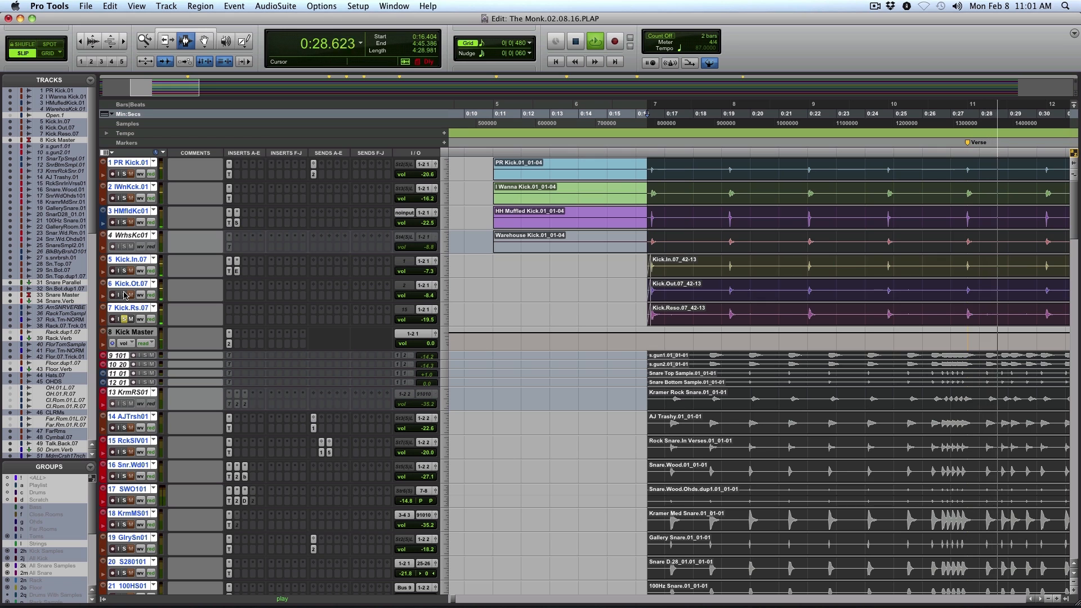
Play the kick and snare tracks soloed together from 0:16.404, with the song's full timeline in view
key("super+bracketleft")
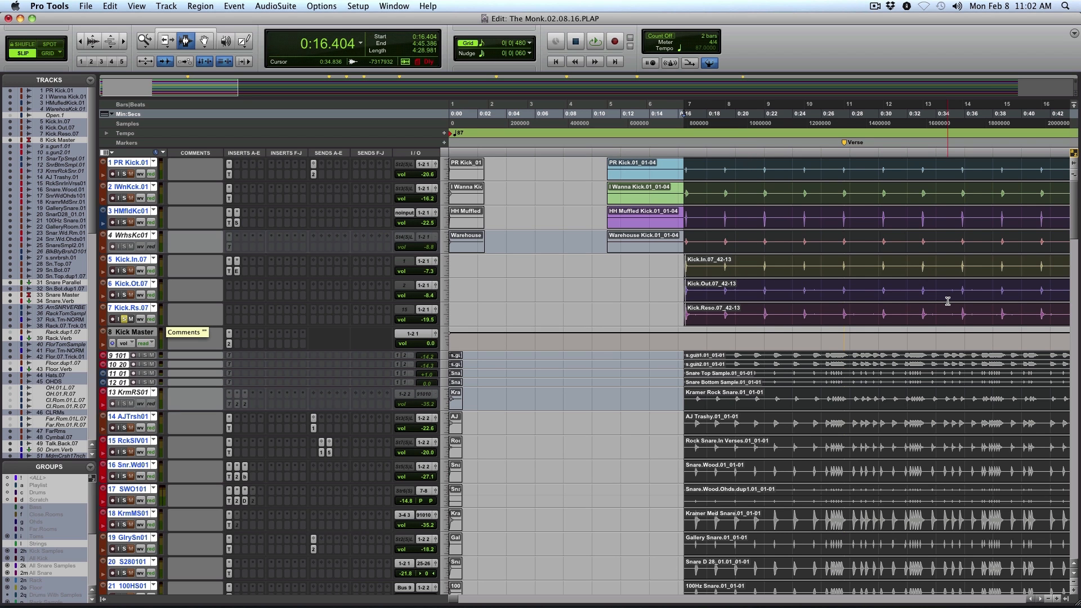
key("super+bracketleft")
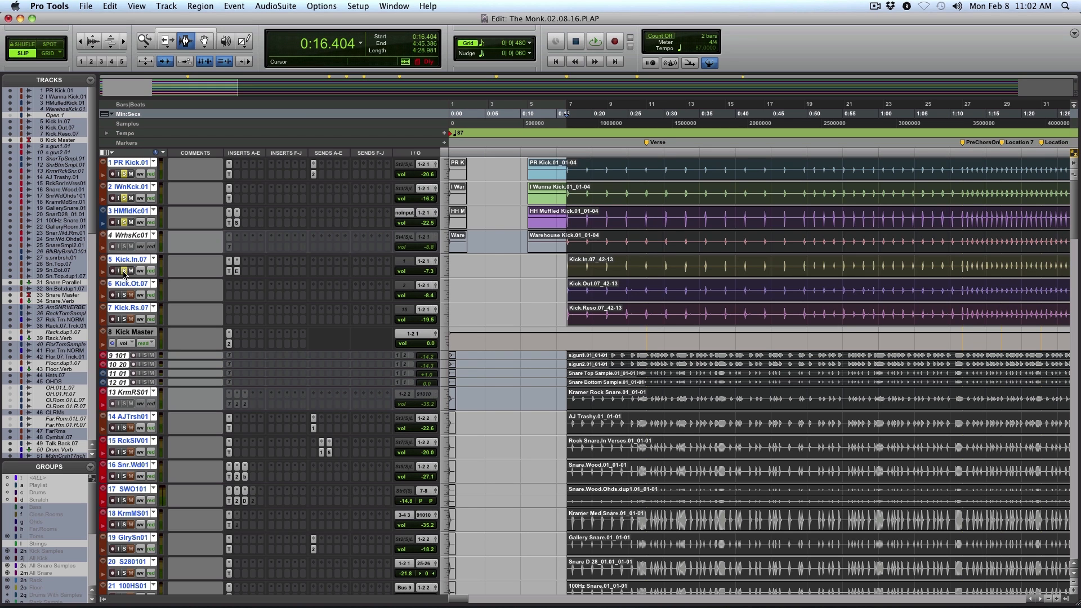
key("super+shift+g")
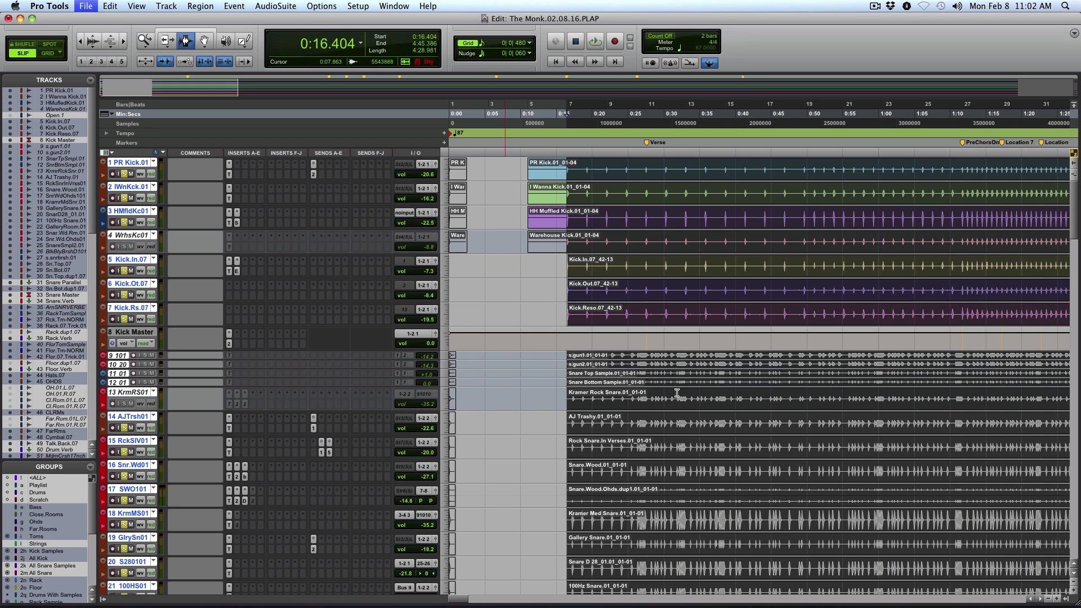
key("space")
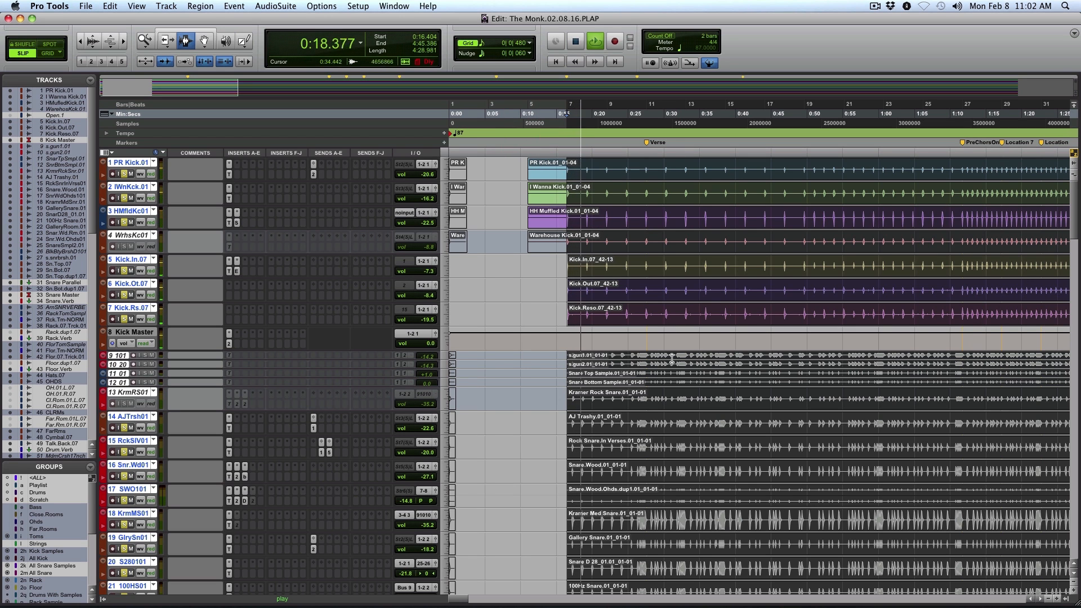
key("r")
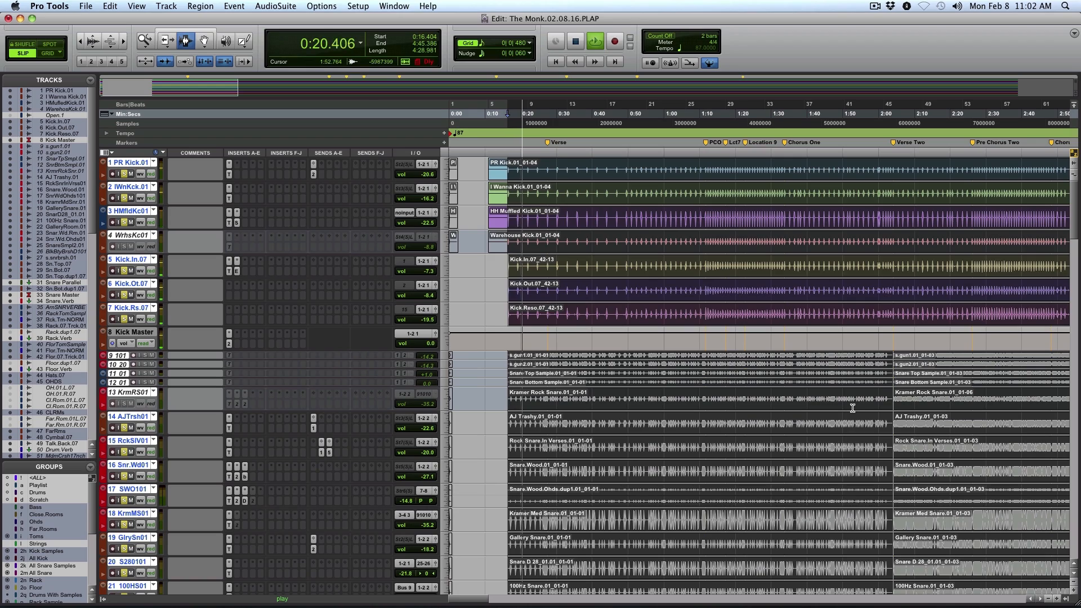
key("r")
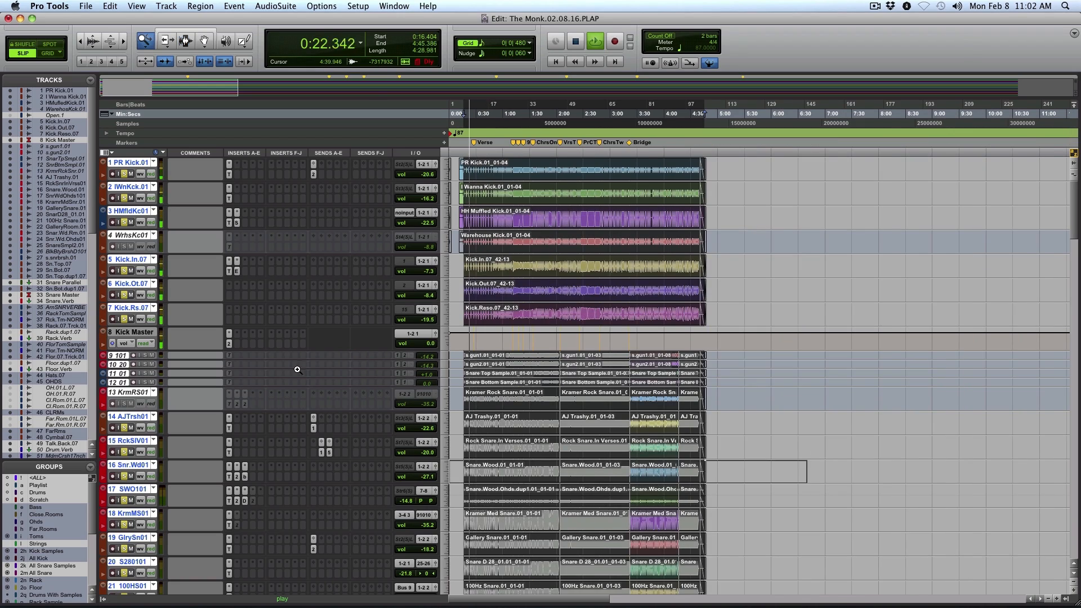
Place the edit cursor on the SnTp107 track just before the Bridge marker, at 3:18.004, and audition the soloed drums into the bridge
scroll(908, 438, "down", 10)
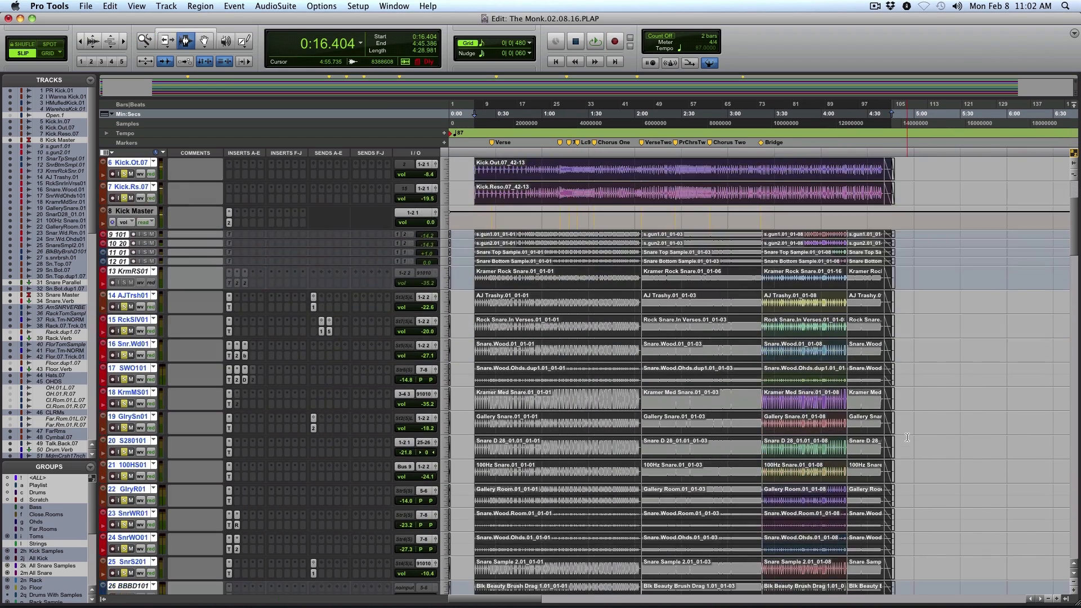
scroll(775, 362, "down", 1)
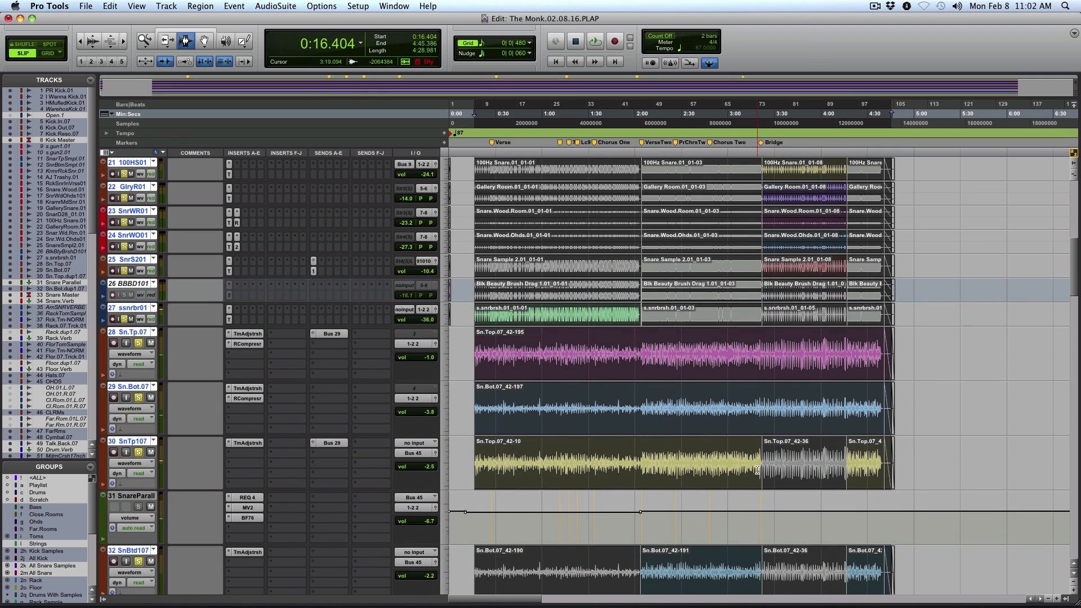
left_click(756, 470)
scroll(874, 433, "down", 2)
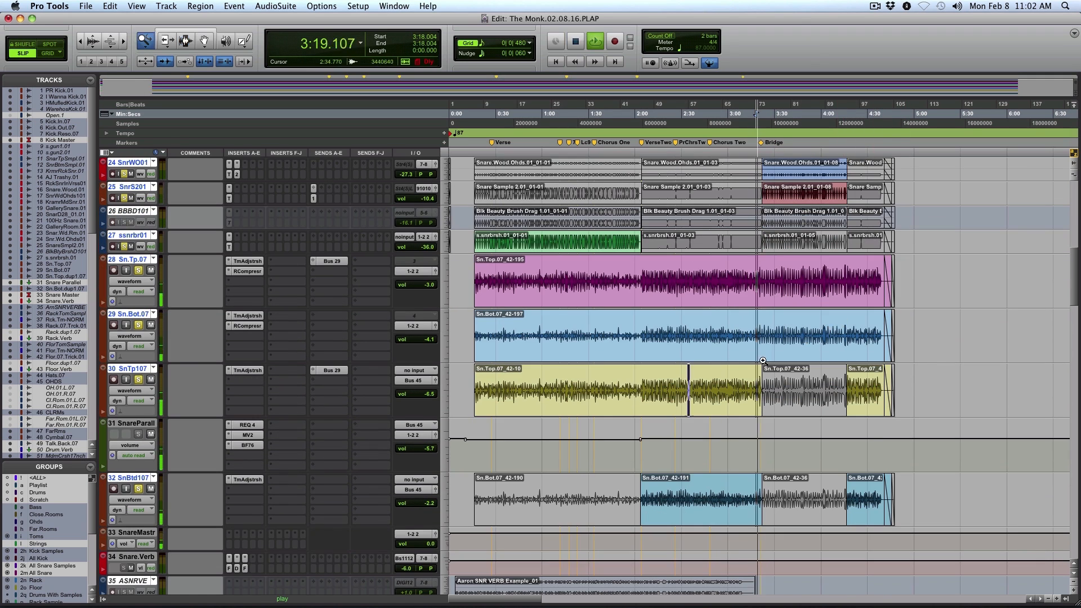
left_click(698, 377)
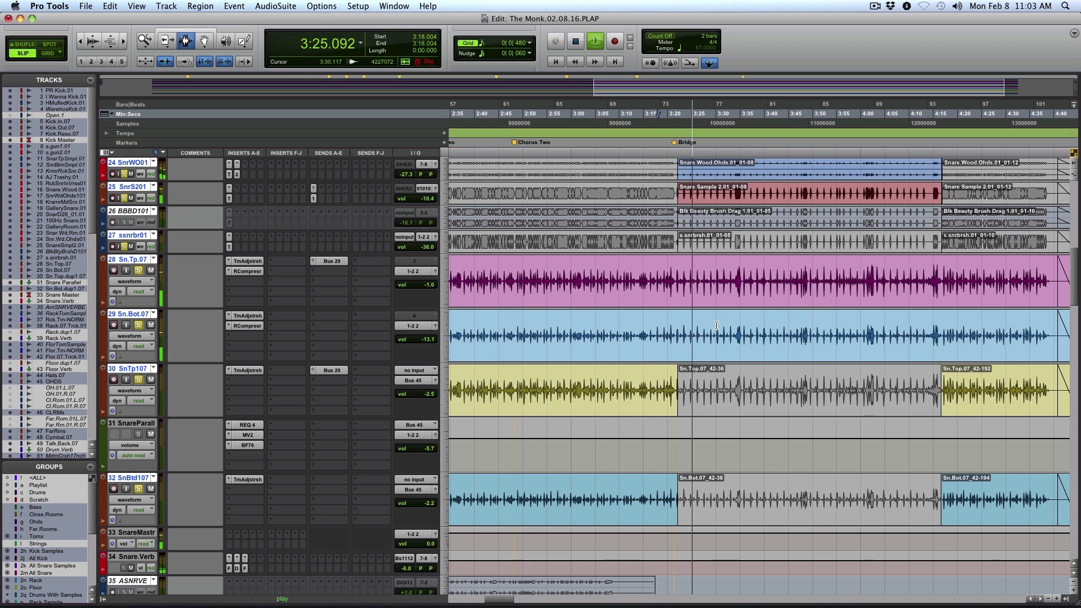
Place the edit cursor at 3:32.332 in the bridge across the AJTrsh01 and RckSlV01 tracks
scroll(716, 325, "up", 5)
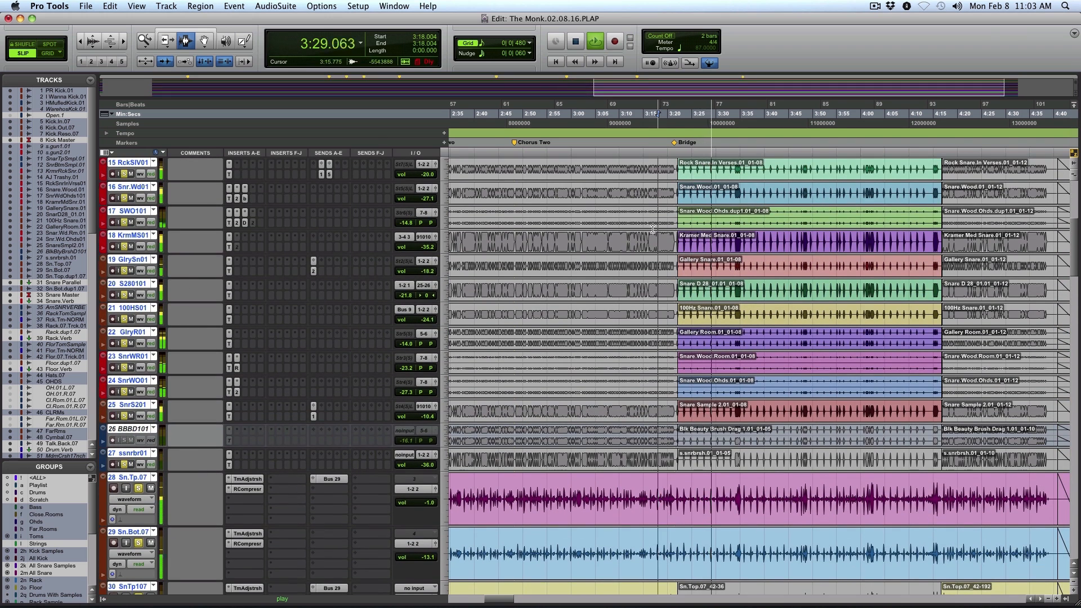
left_click(640, 197)
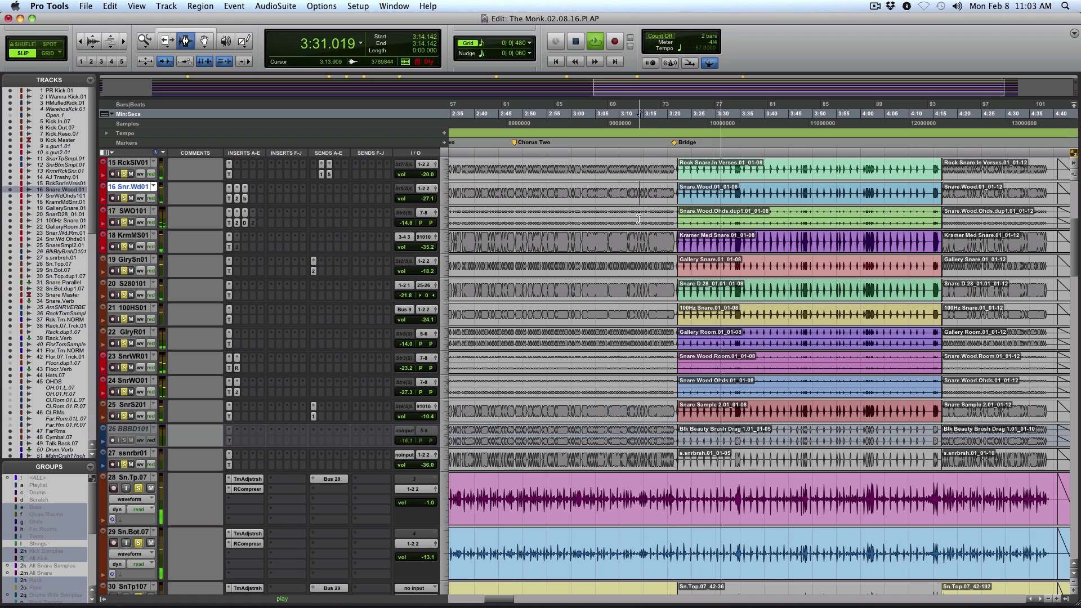
scroll(676, 214, "up", 1)
left_click(727, 207)
left_click_drag(727, 204, 727, 225)
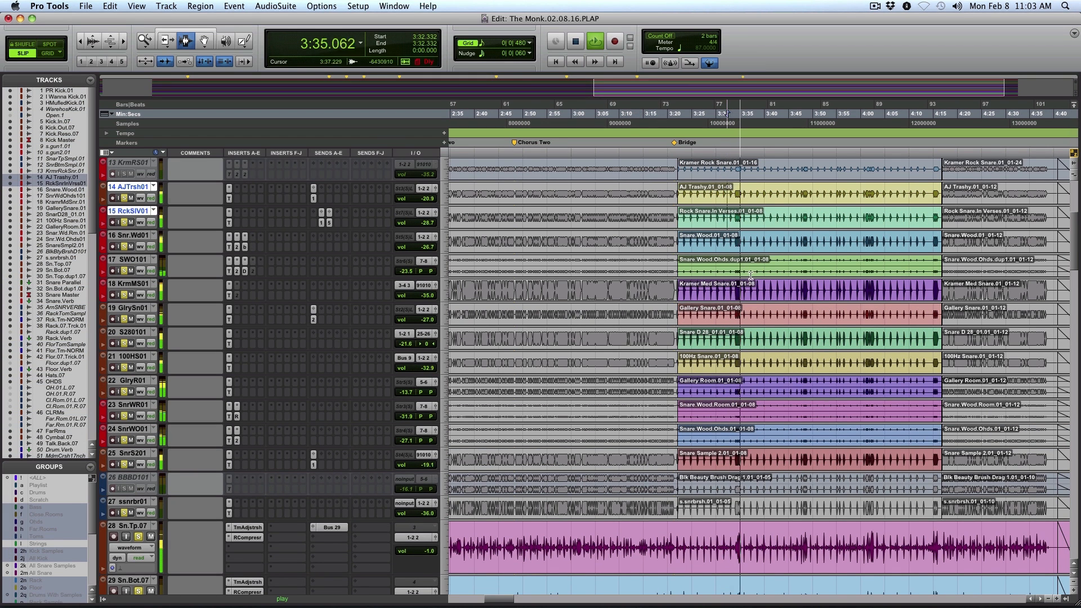
Extend the track selection down to SnrWO01 and toggle solo on the selected snare sample tracks during playback
key("shift+semicolon")
key("shift+semicolon")
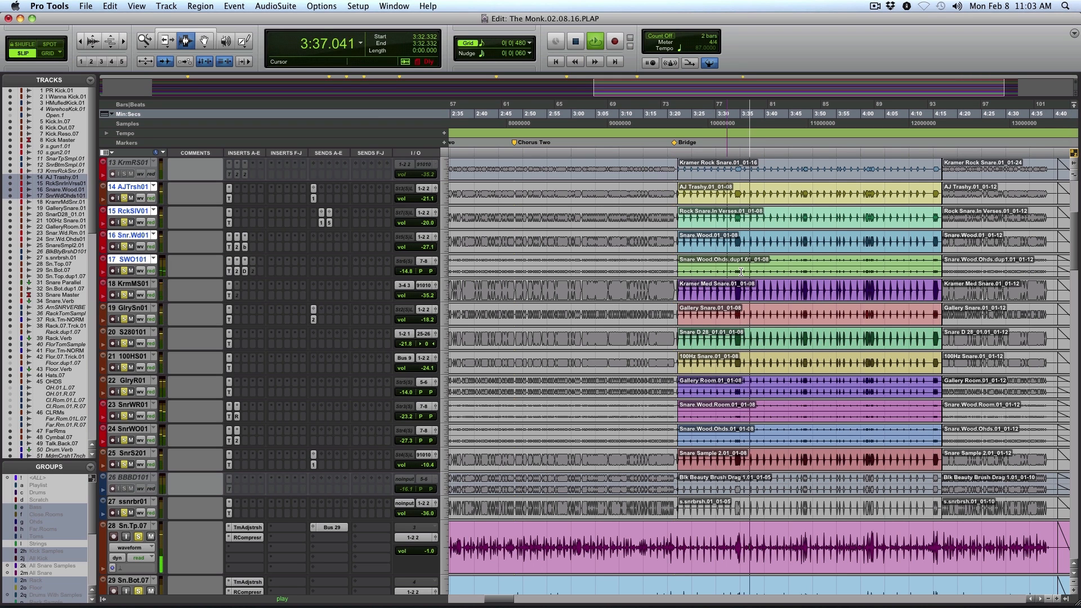
key("shift+semicolon")
key("shift+semicolon")
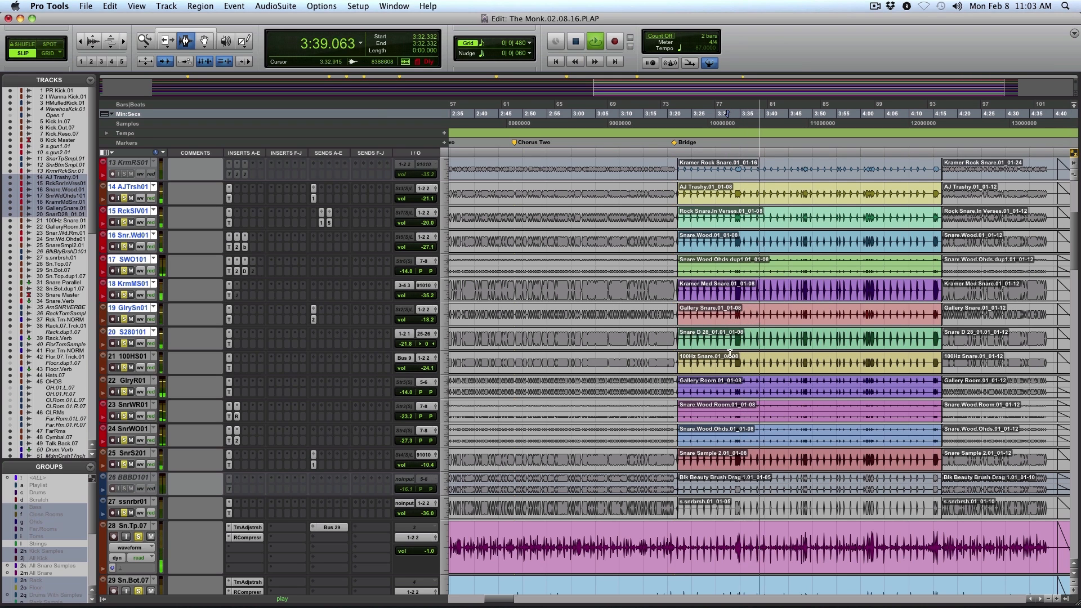
key("shift+semicolon")
key("shift+semicolon")
key("shift+semicolon")
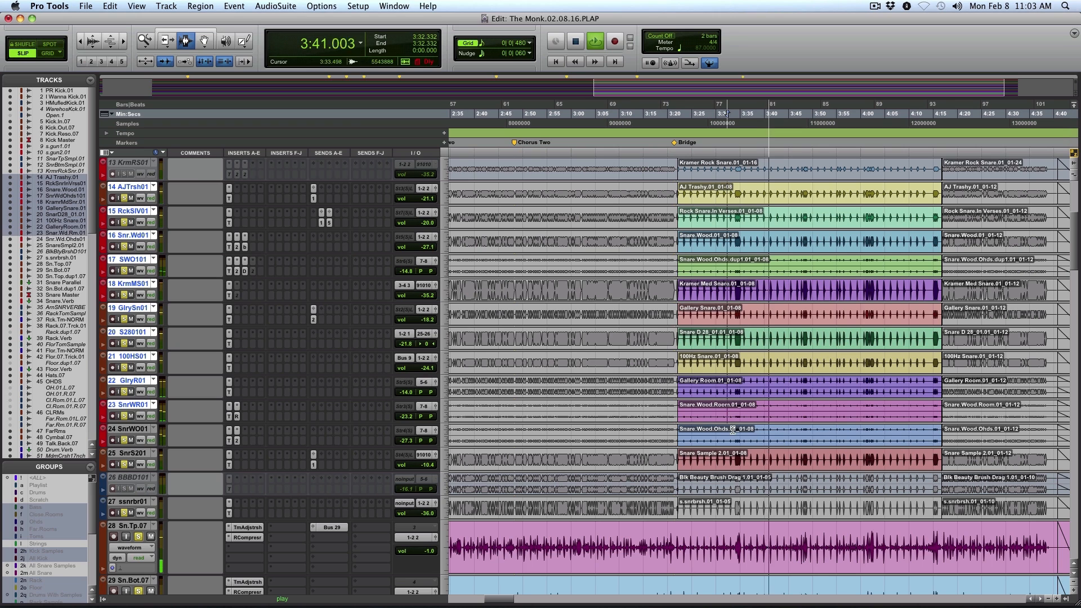
key("shift+semicolon")
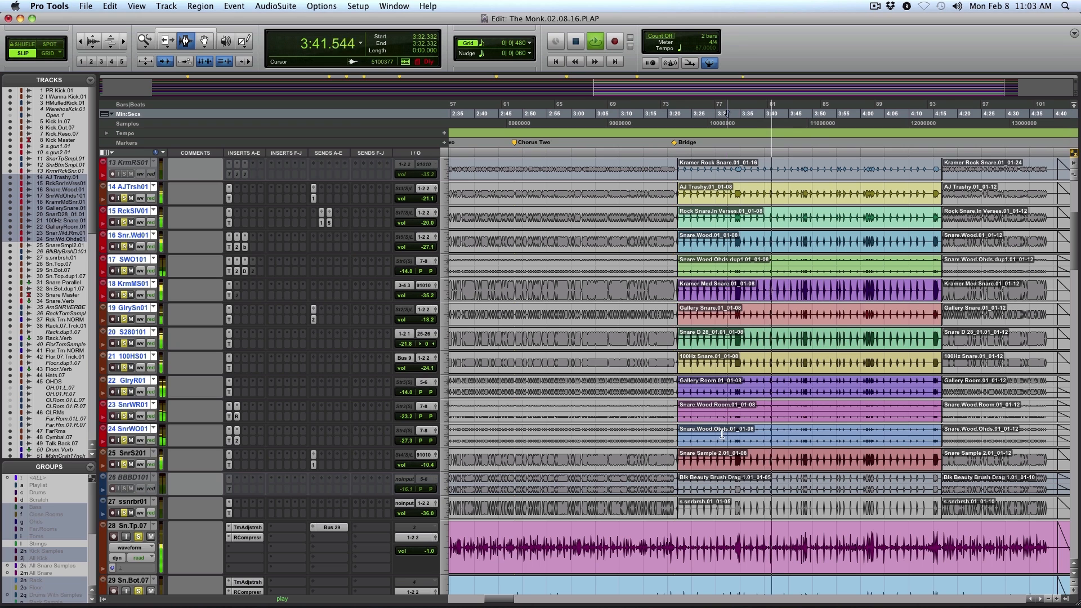
left_click(125, 441)
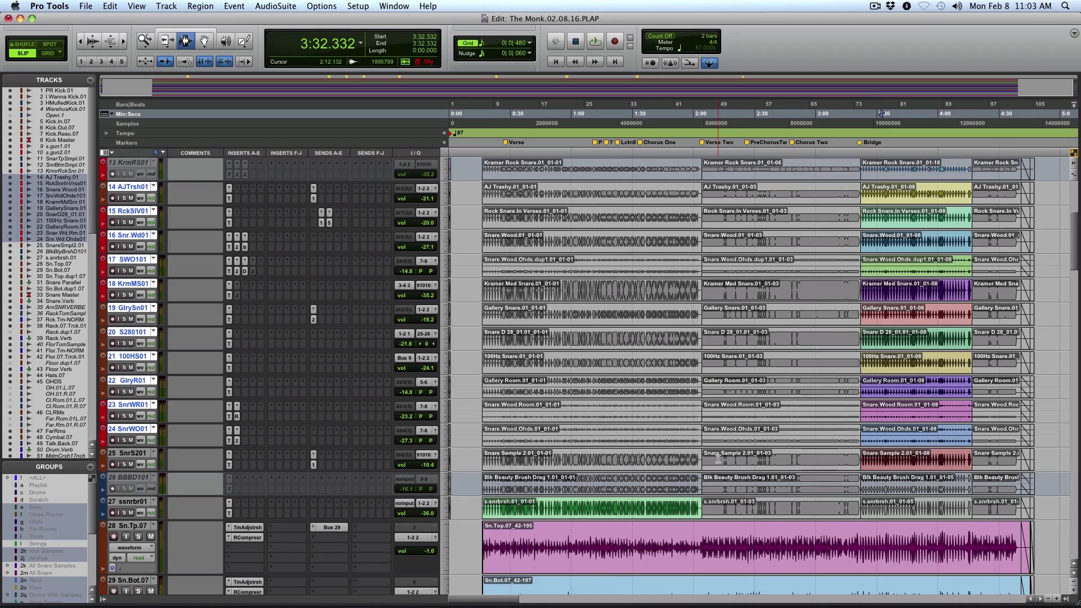
Go to the upright bass tracks during playback, select the Upright clips across all four, and stop playback
scroll(718, 459, "down", 15)
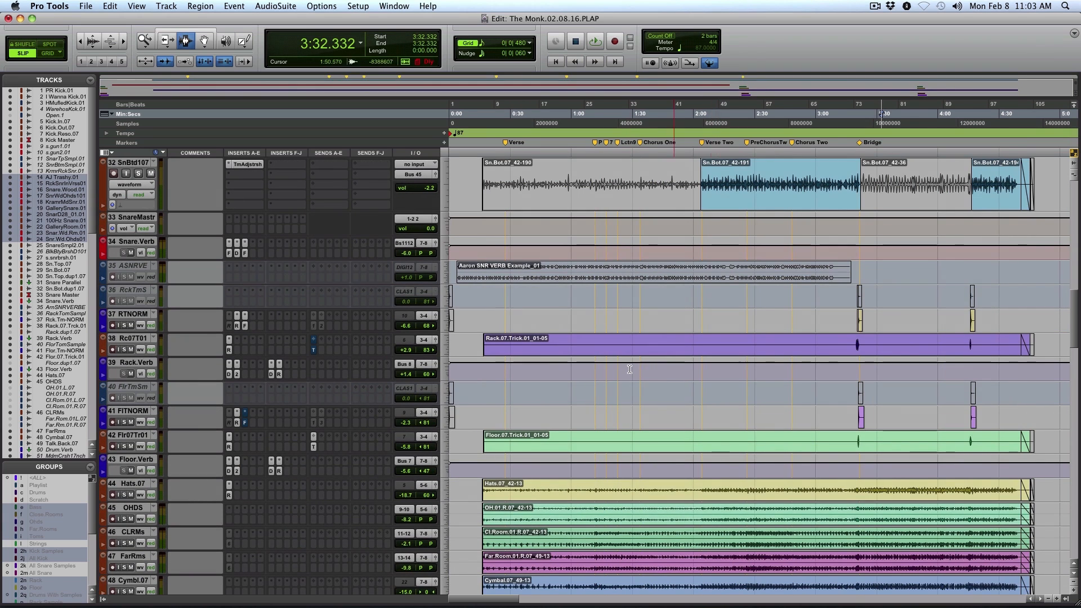
scroll(630, 369, "down", 3)
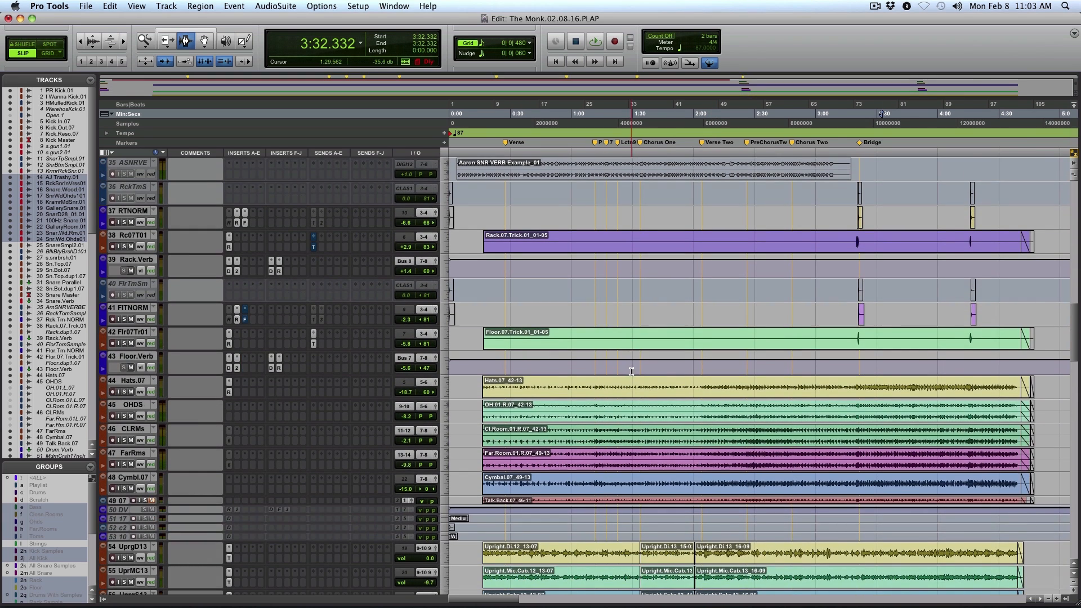
scroll(631, 372, "down", 10)
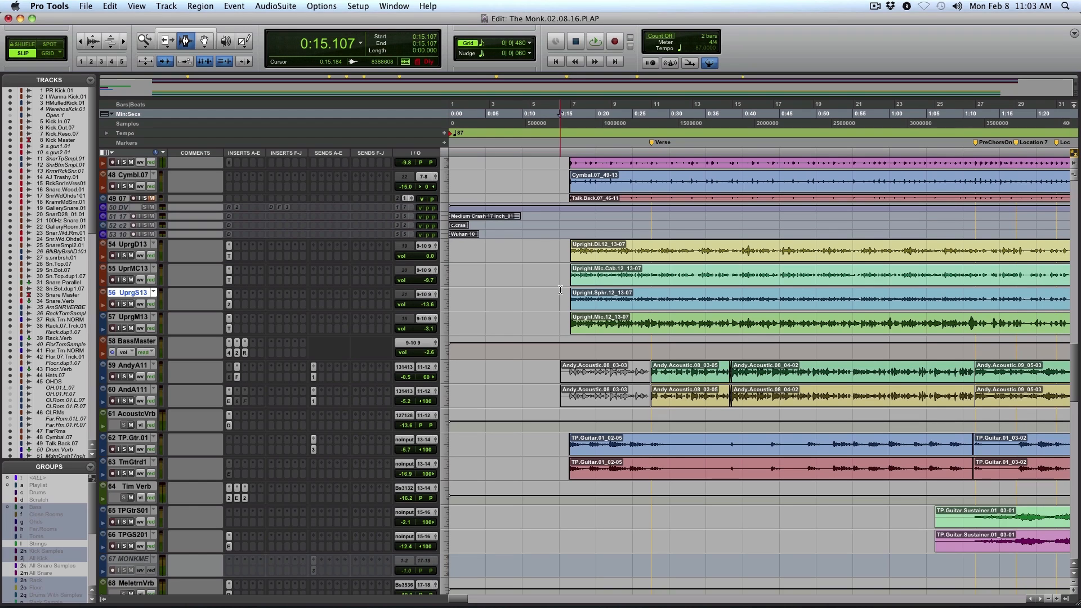
key("space")
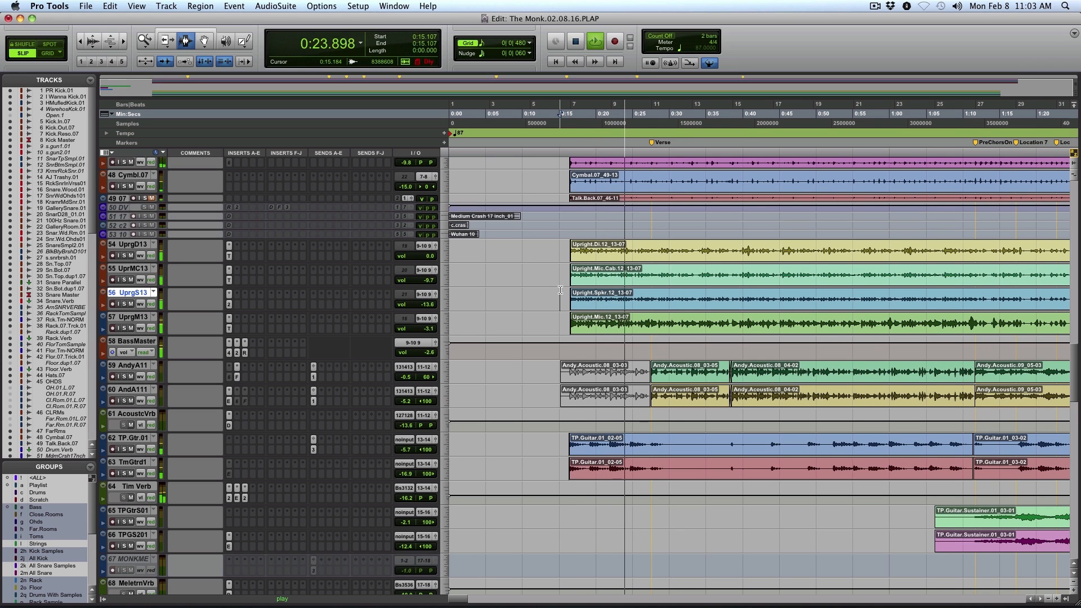
left_click(636, 259)
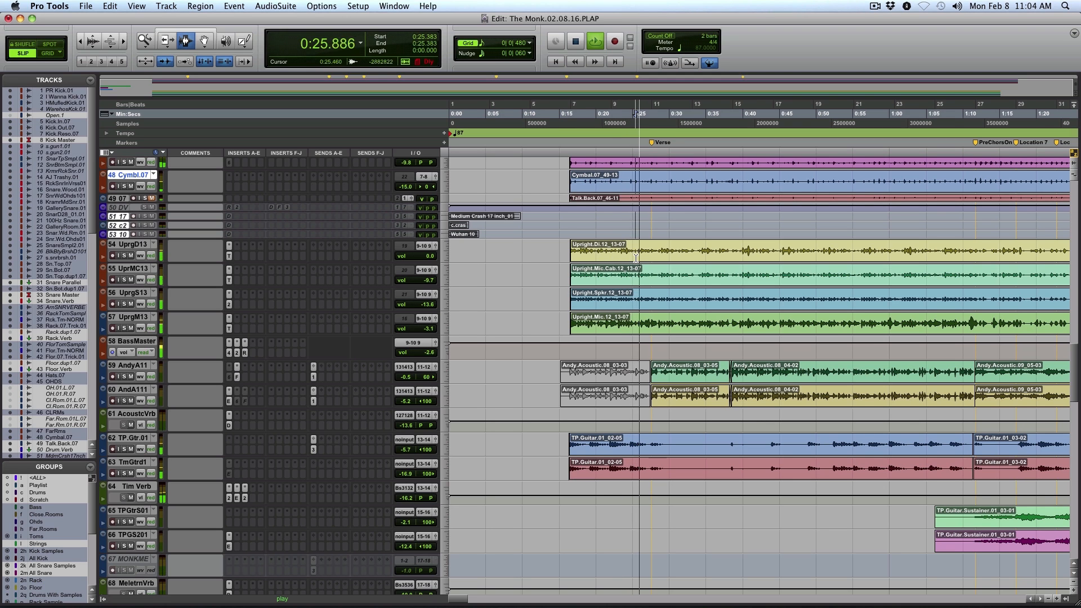
double_click(636, 259)
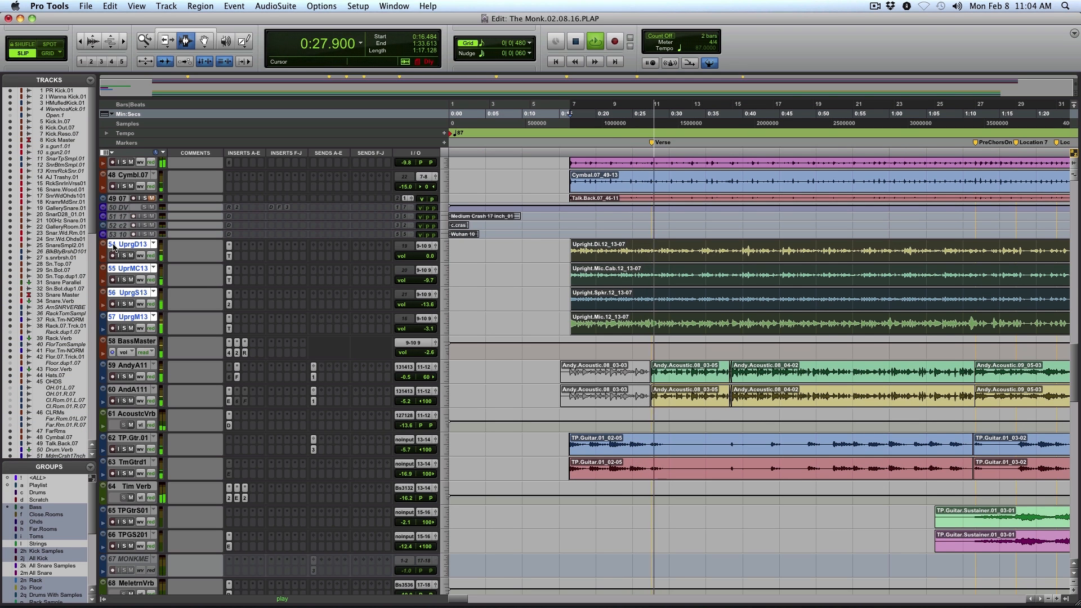
key("space")
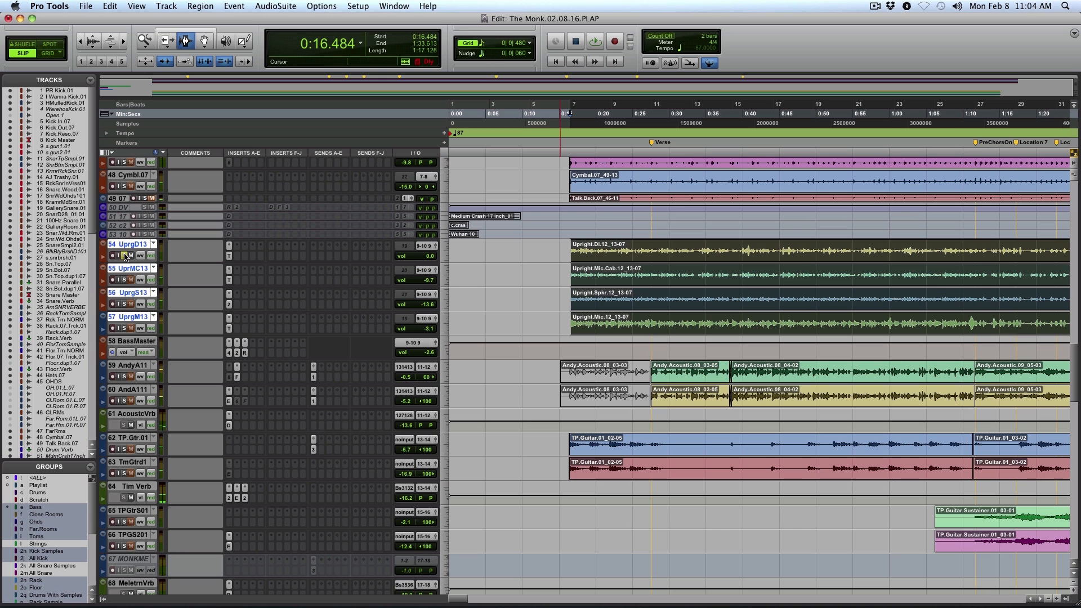
Play the upright bass, solo UprgM13, and add UprgS13, UprMC13 and UprgD13 to the solo
key("space")
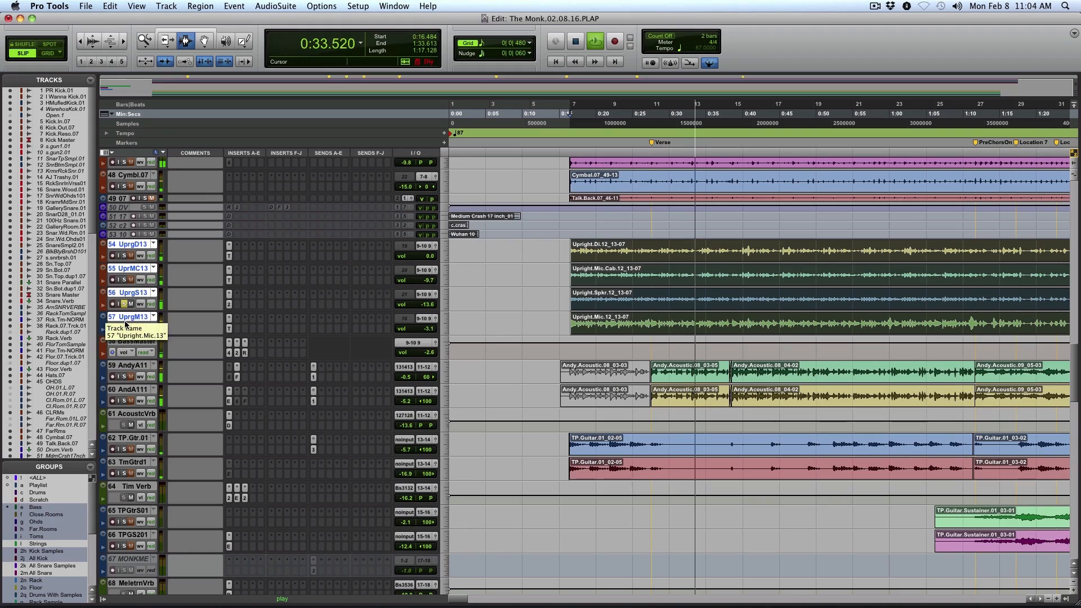
left_click(124, 328)
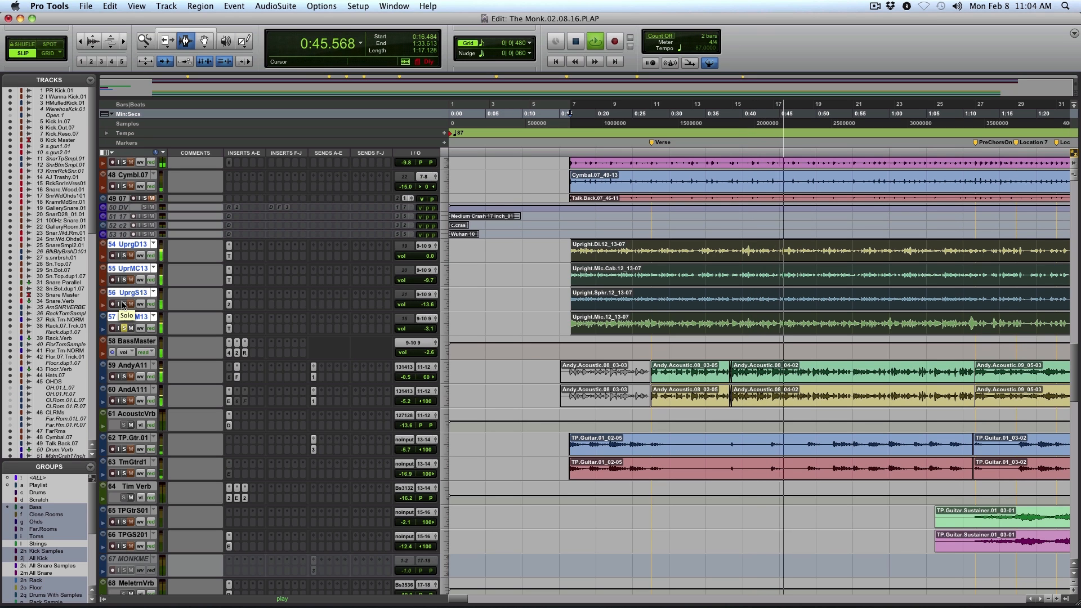
left_click(124, 304)
left_click(125, 280)
left_click(125, 255)
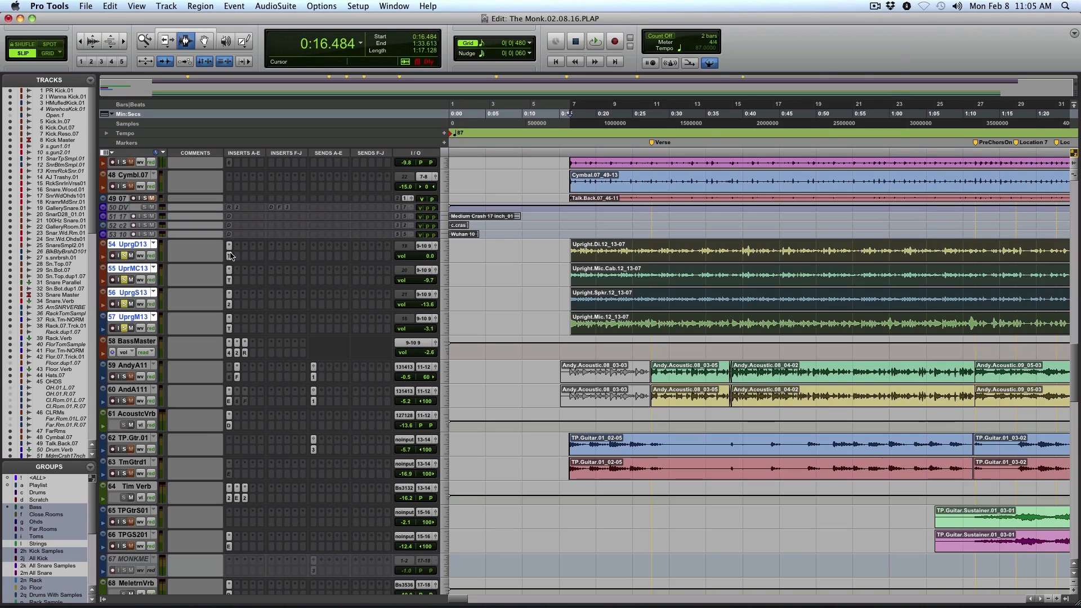
View the TimeAdjuster on UprgD13 and the MV2 on UprgS13, and close the plug-in window
left_click(230, 256)
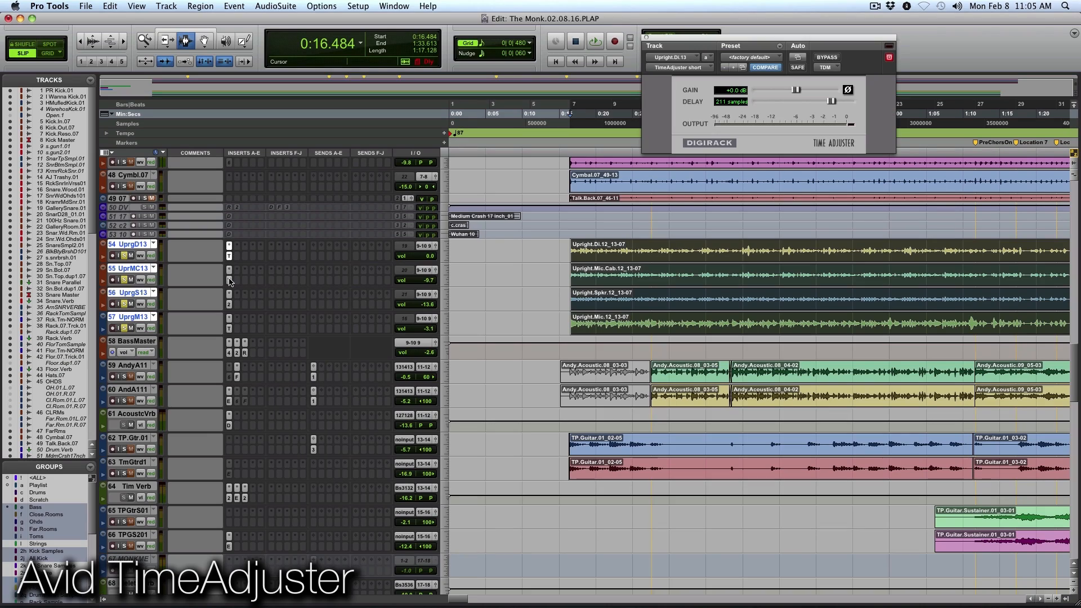
left_click(229, 305)
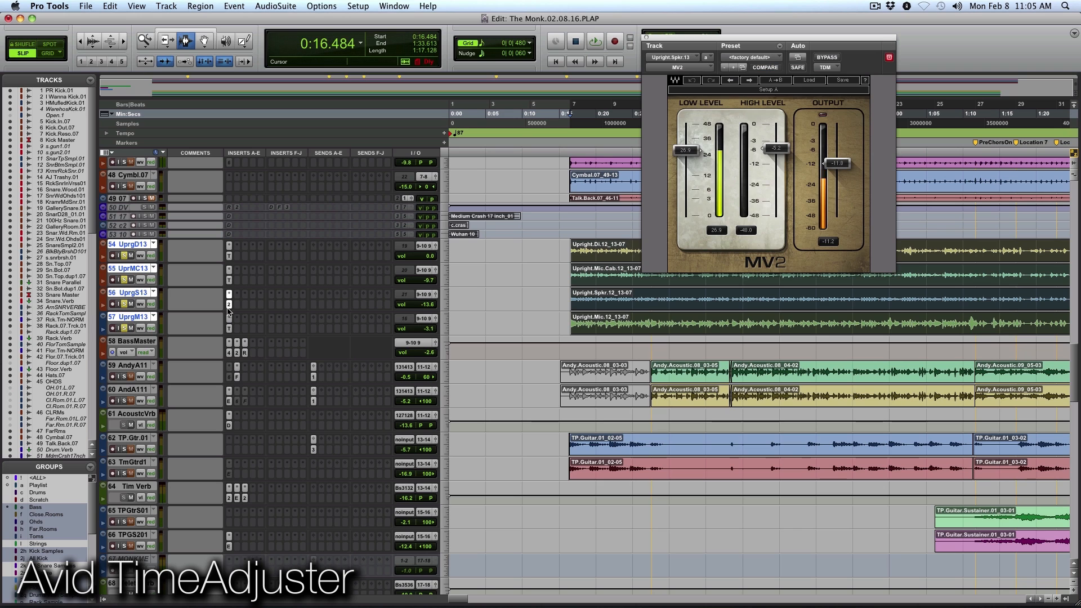
left_click(647, 38)
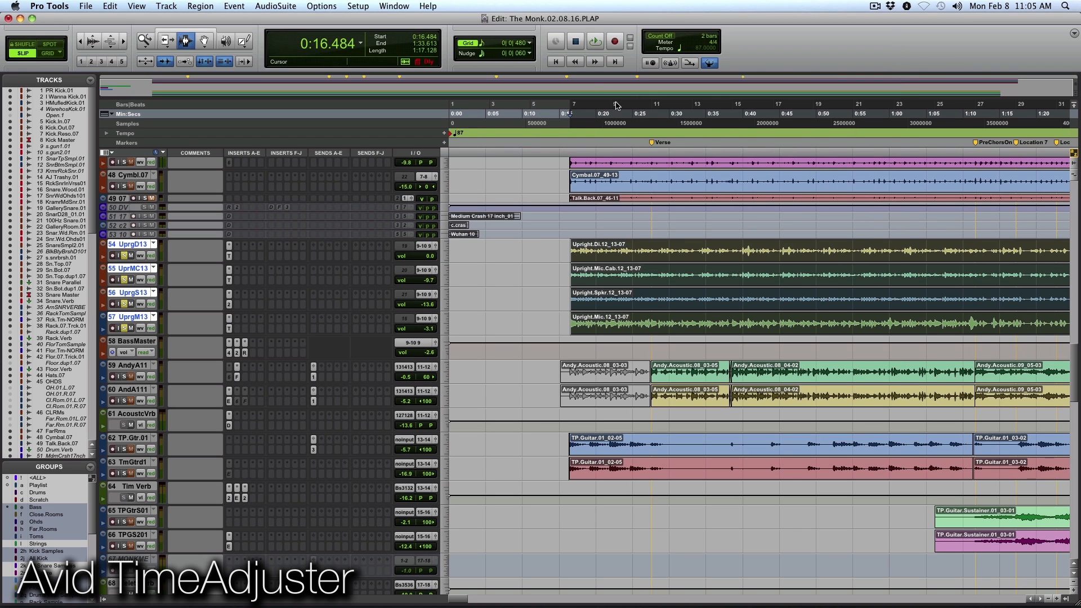
Enlarge the four upright bass tracks and examine their waveform alignment at the first note's attack, placing the edit cursor at 0:18.659
left_click(445, 303)
left_click(466, 312)
key("F5")
left_click_drag(553, 333, 626, 331)
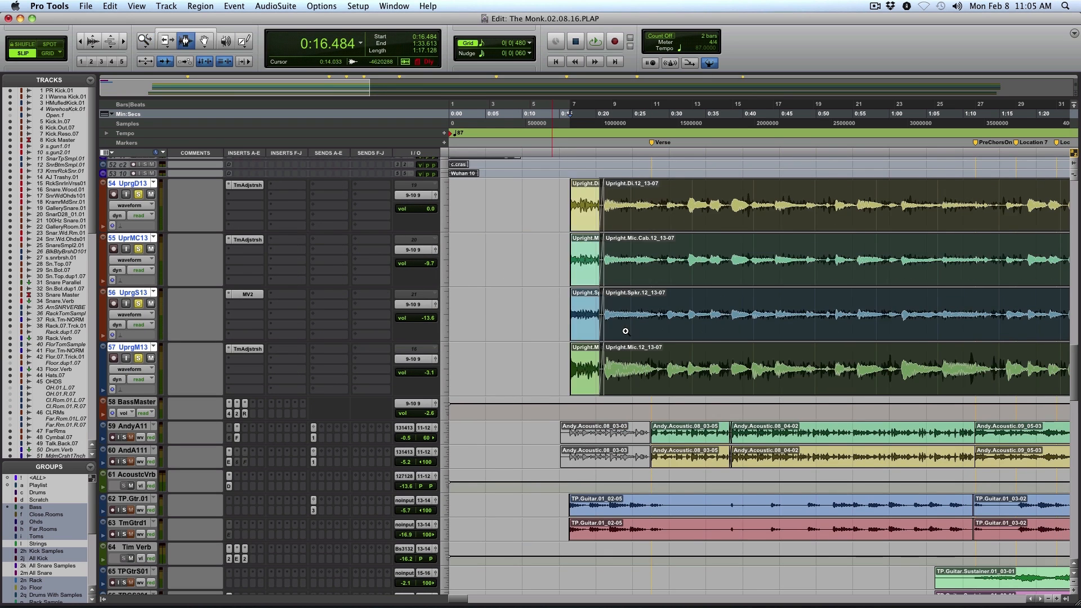
key("F5")
left_click_drag(712, 317, 783, 314)
key("F5")
left_click_drag(533, 321, 750, 321)
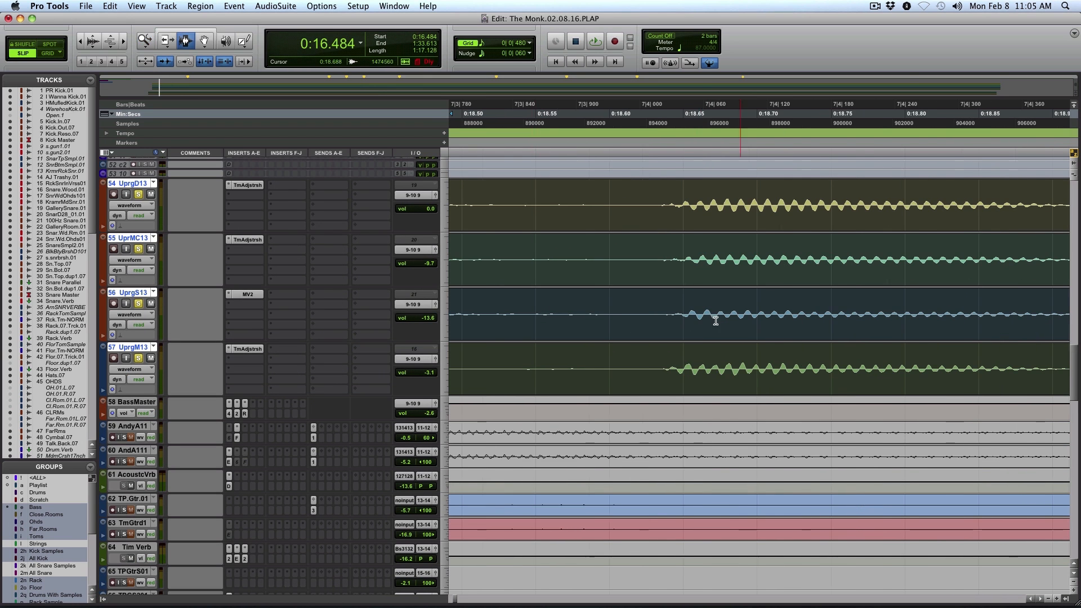
left_click_drag(643, 332, 894, 332)
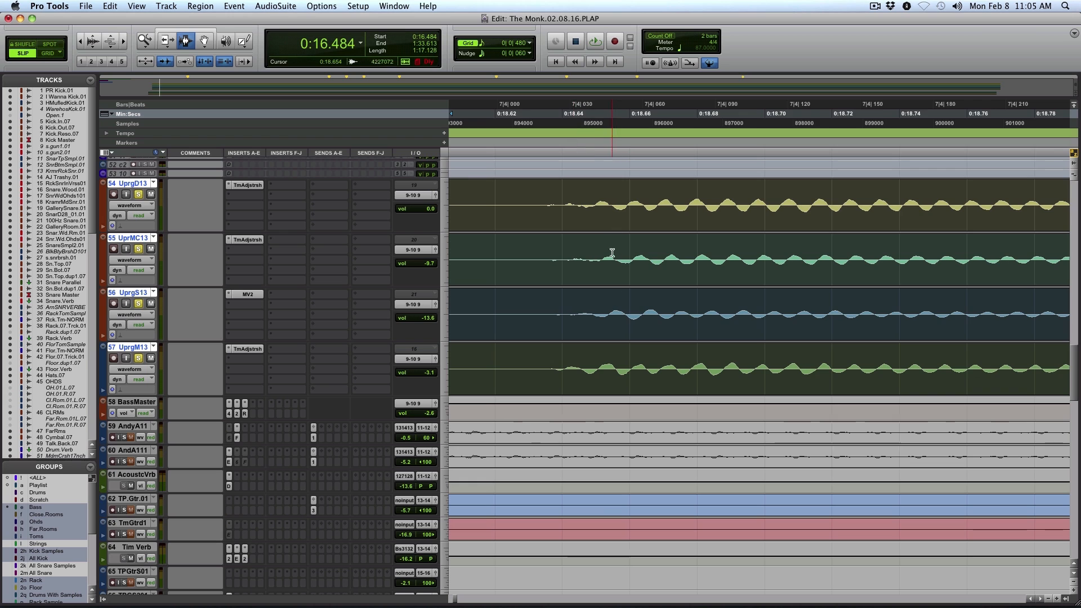
left_click(629, 326)
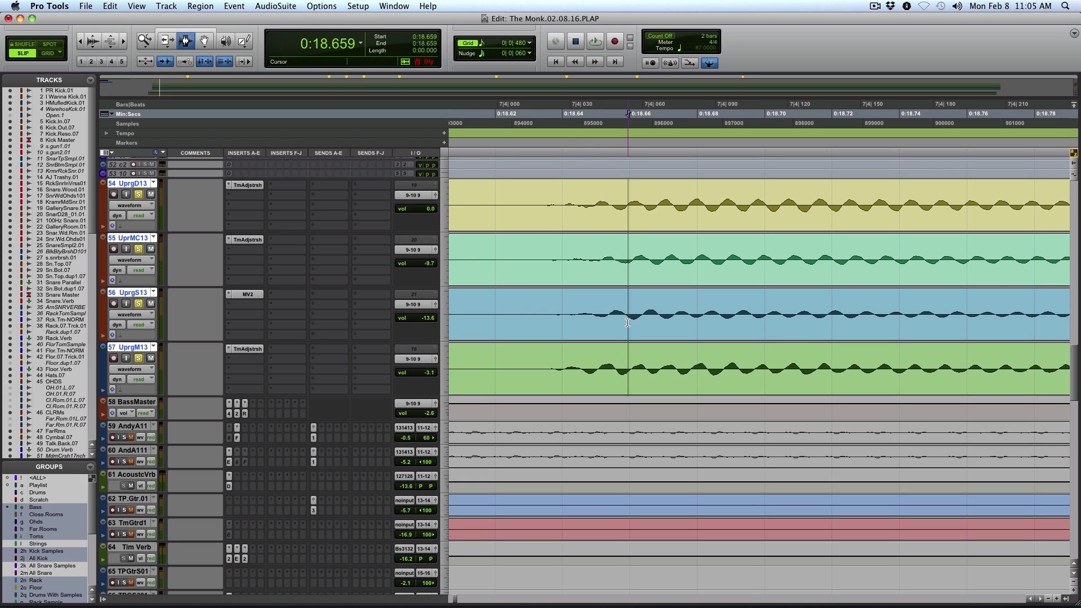
Highlight about 1 ms of the four upright bass waveforms at 0:18.659, and fit the whole session in view
left_click_drag(628, 323, 632, 323)
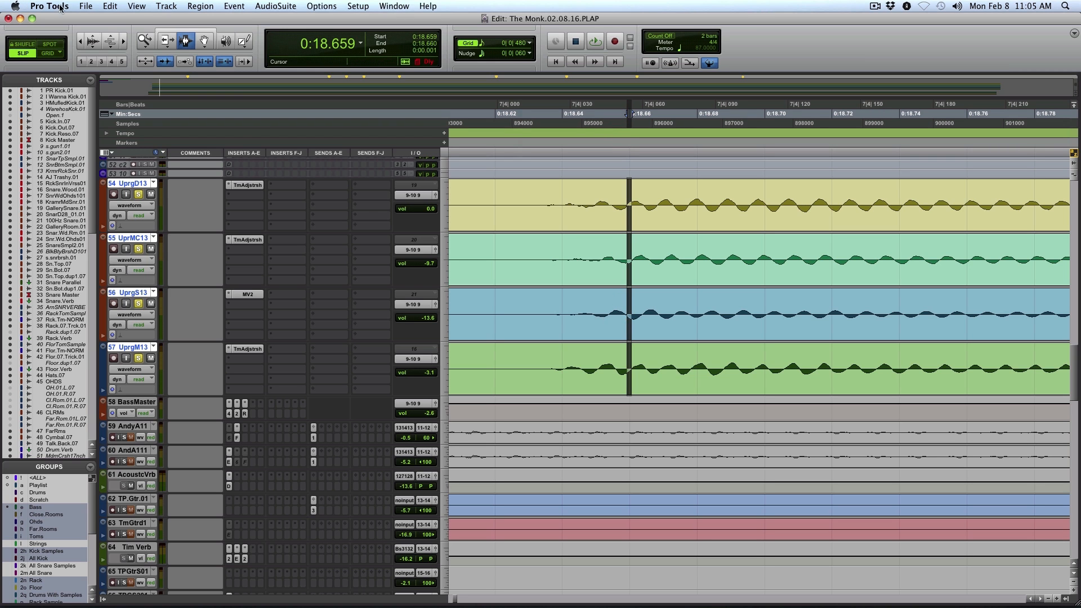
double_click(144, 41)
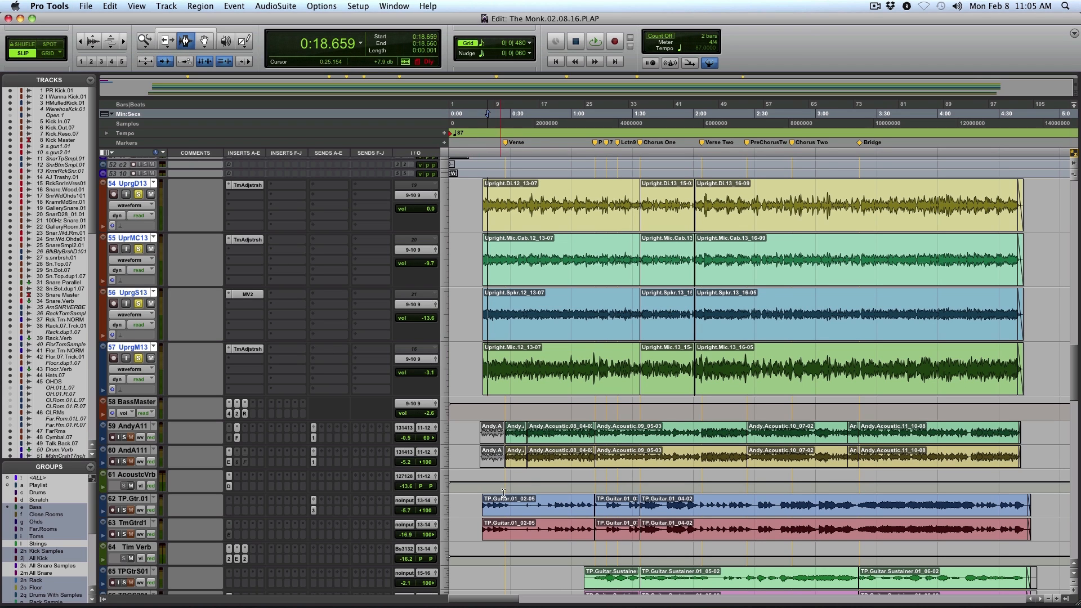
Audition the acoustic guitar tracks AndyA11 and AndA111 in solo, starting playback at 0:17.114
left_click(505, 442)
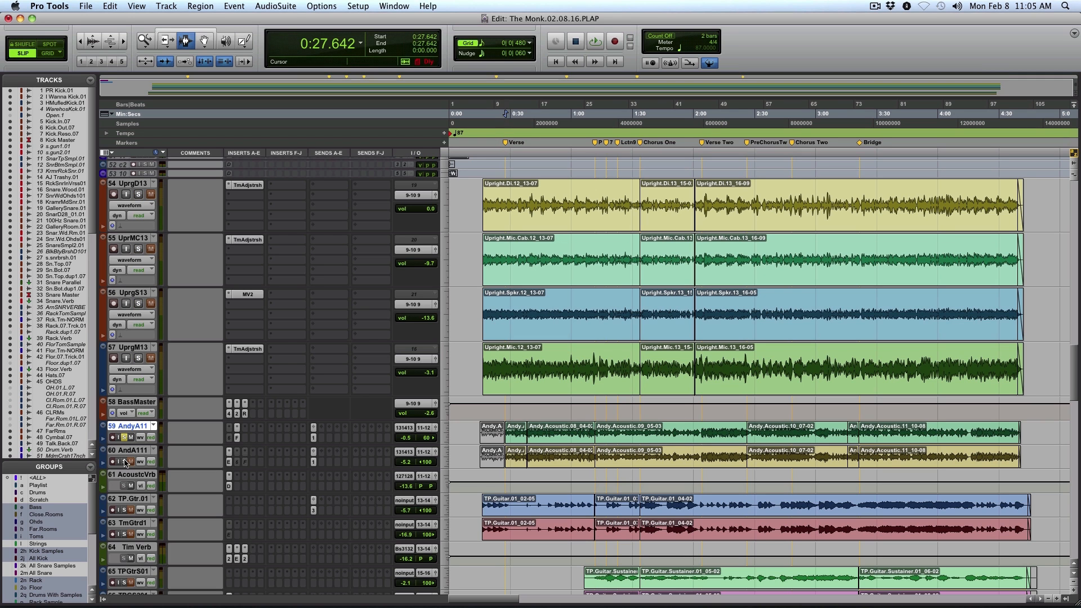
key("space")
key("F5")
left_click_drag(483, 456, 623, 455)
left_click(456, 455)
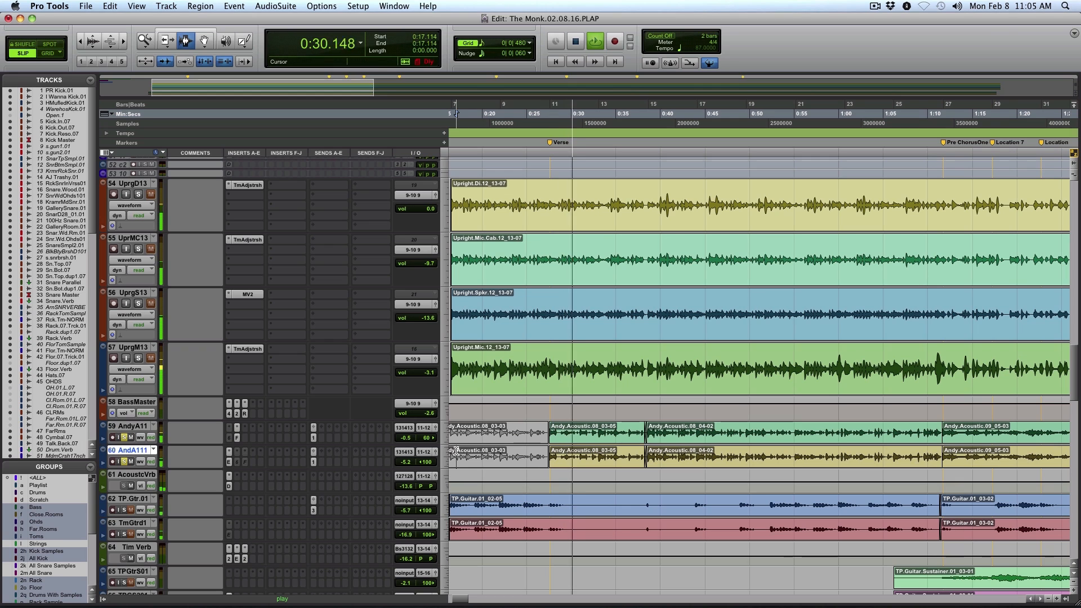
left_click(131, 427, "shift")
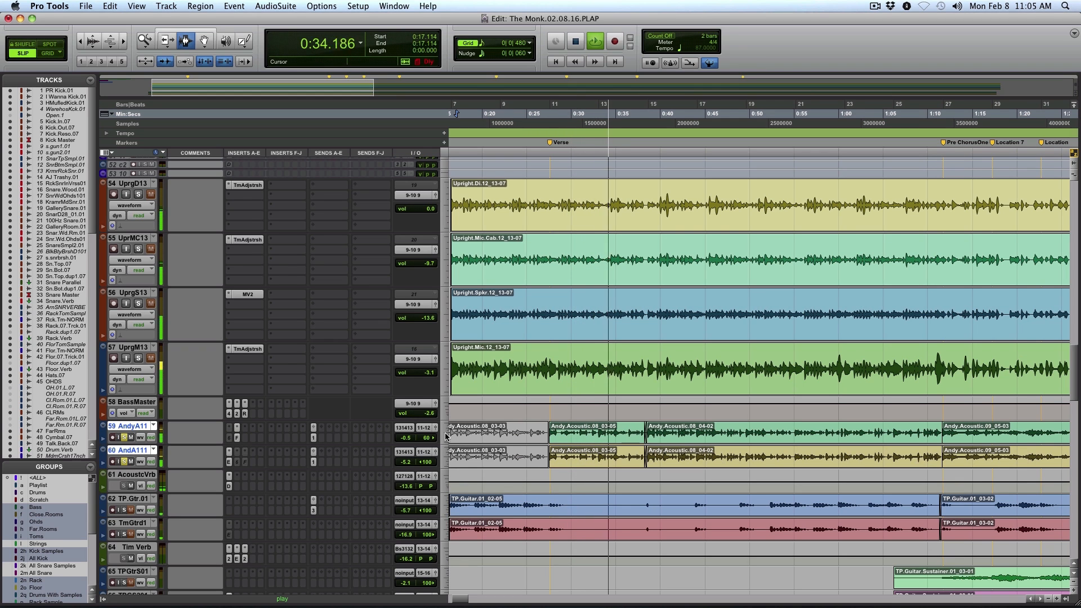
Open the EchoBoy on AndA111, stop playback, and move the plug-in window so all its controls are in view
left_click(229, 461)
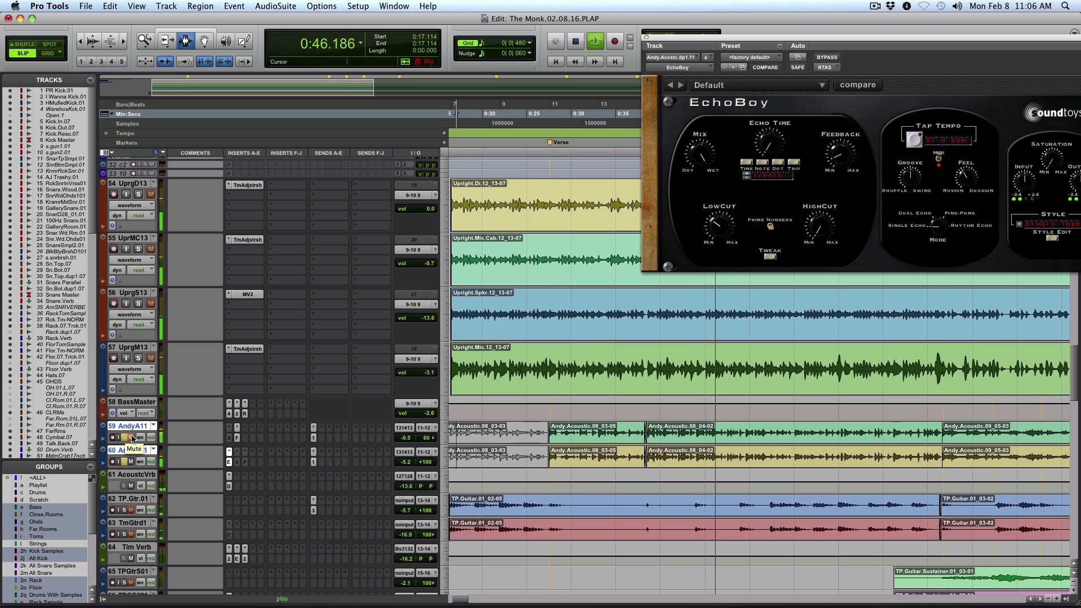
key("space")
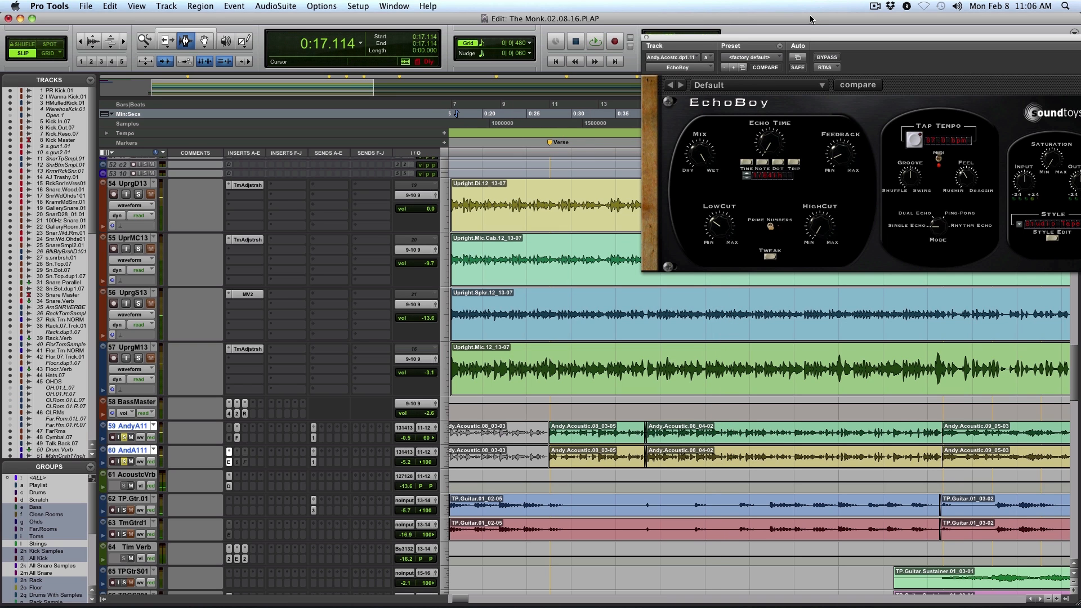
left_click_drag(810, 43, 491, 69)
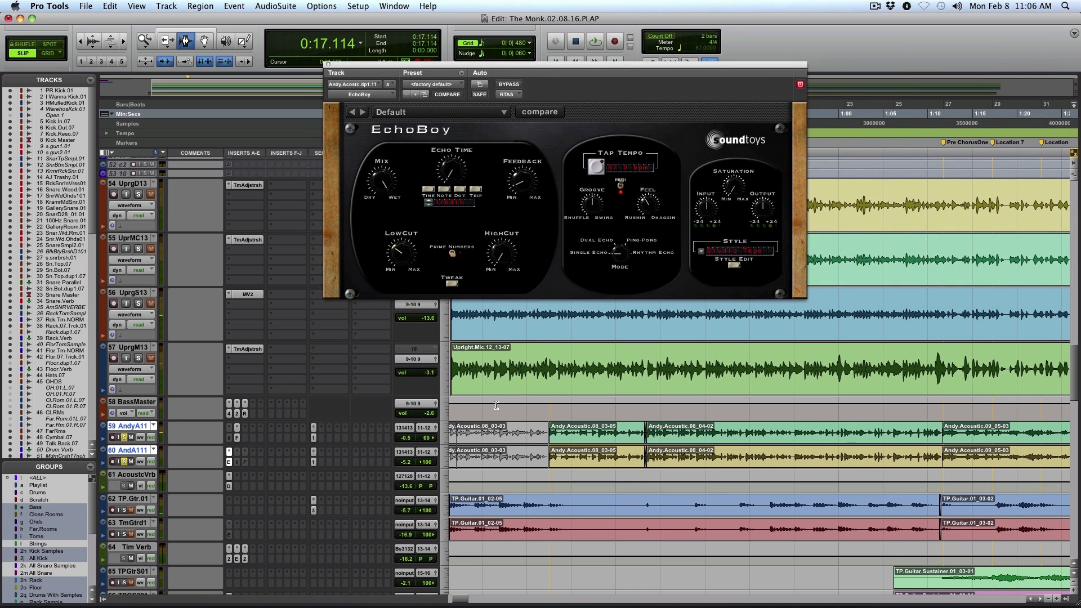
Select the AndyA11 acoustic clips from 0:27.546 to 1:11.633 and play the selection
key("r")
key("space")
double_click(582, 427)
double_click(677, 433, "shift")
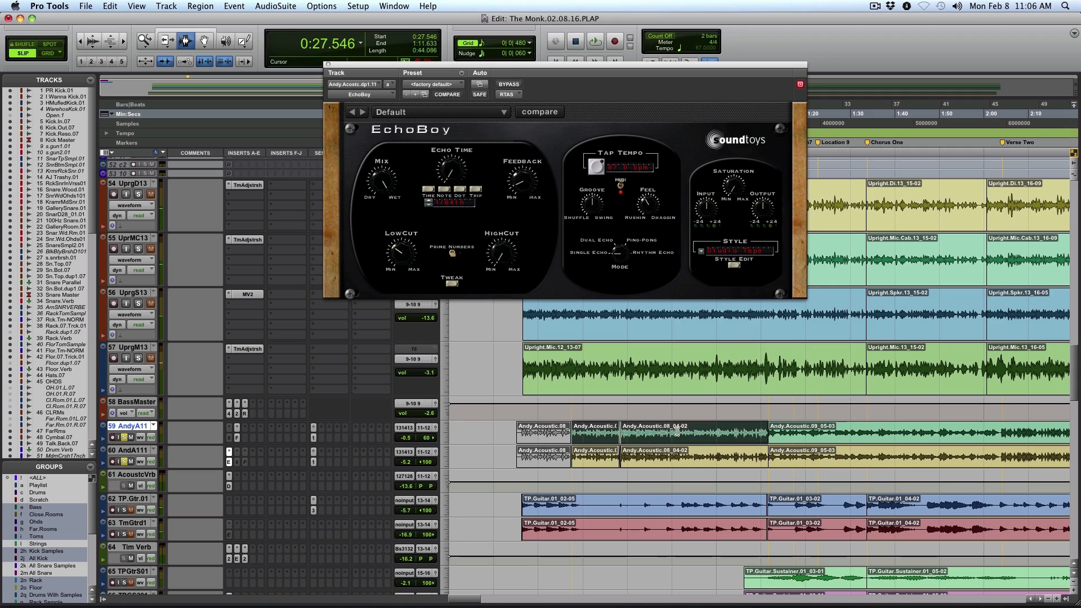
key("space")
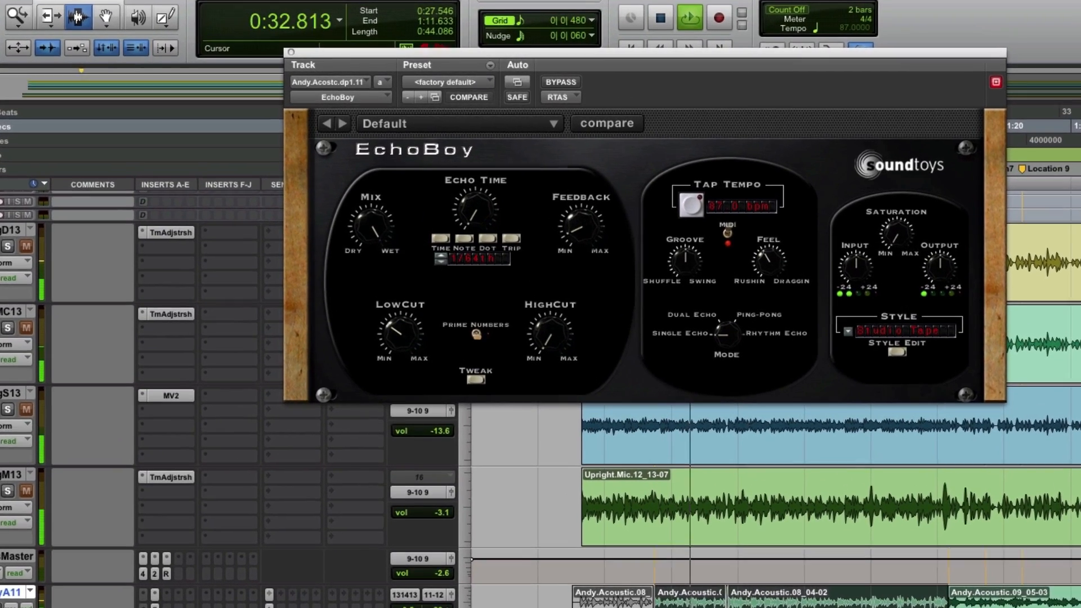
View the FilterBank E4 on AndyA11, close its window, and stop playback
left_click(169, 586)
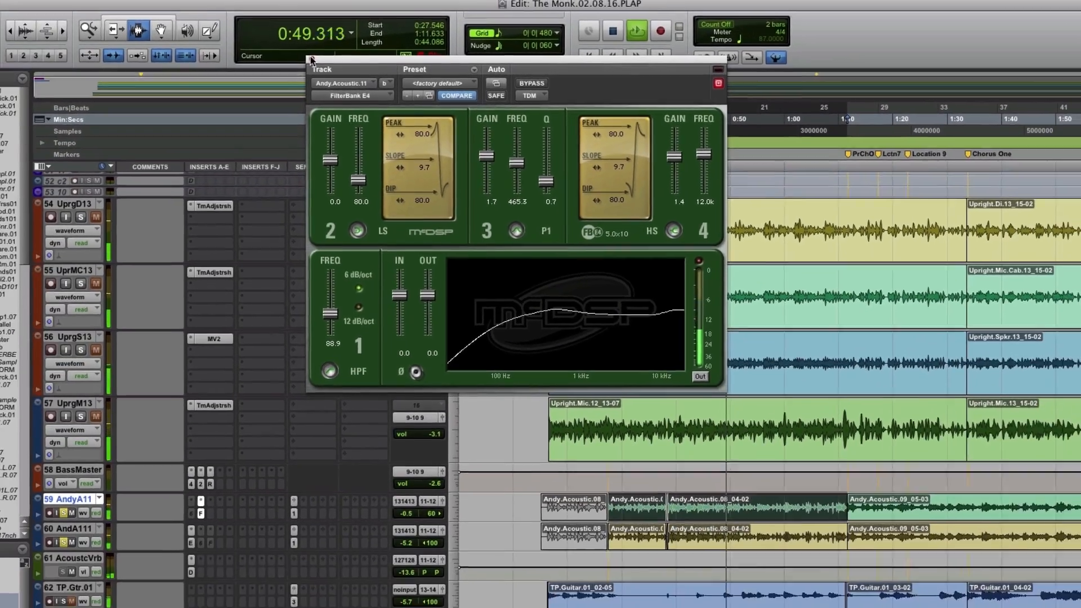
left_click(282, 49)
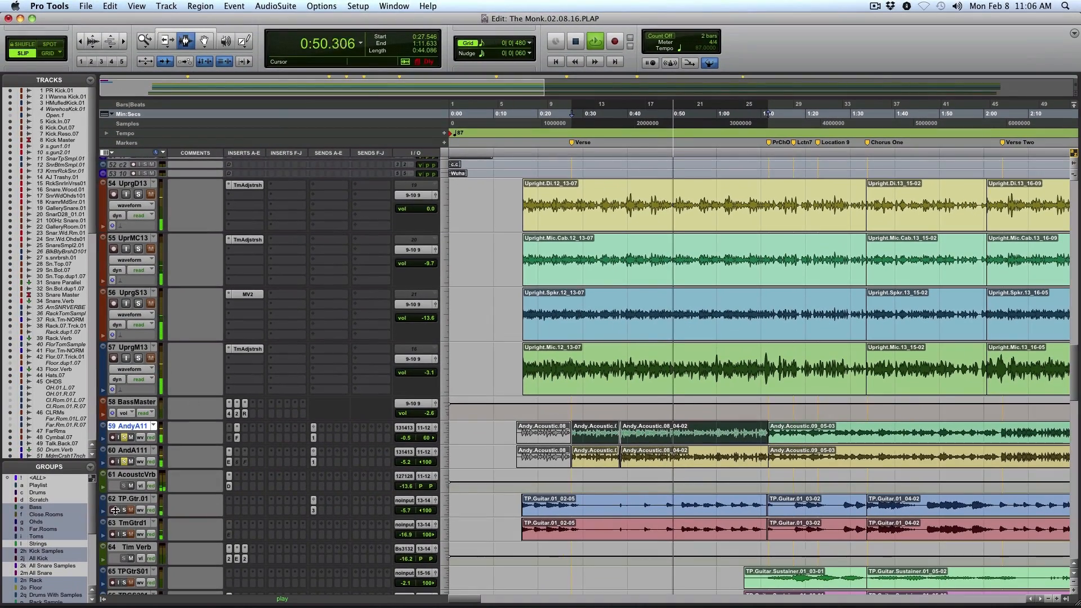
key("space")
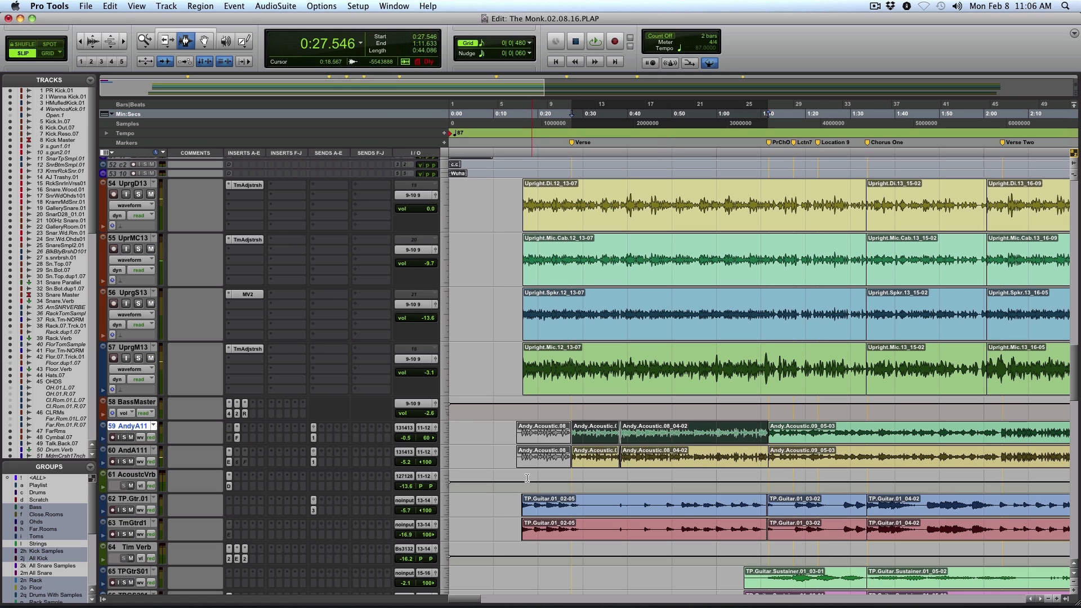
Play the TP.Guitar.01 tracks from 0:16.041, select their first clips, solo TP.Gtr.01, and stop playback
left_click(520, 498)
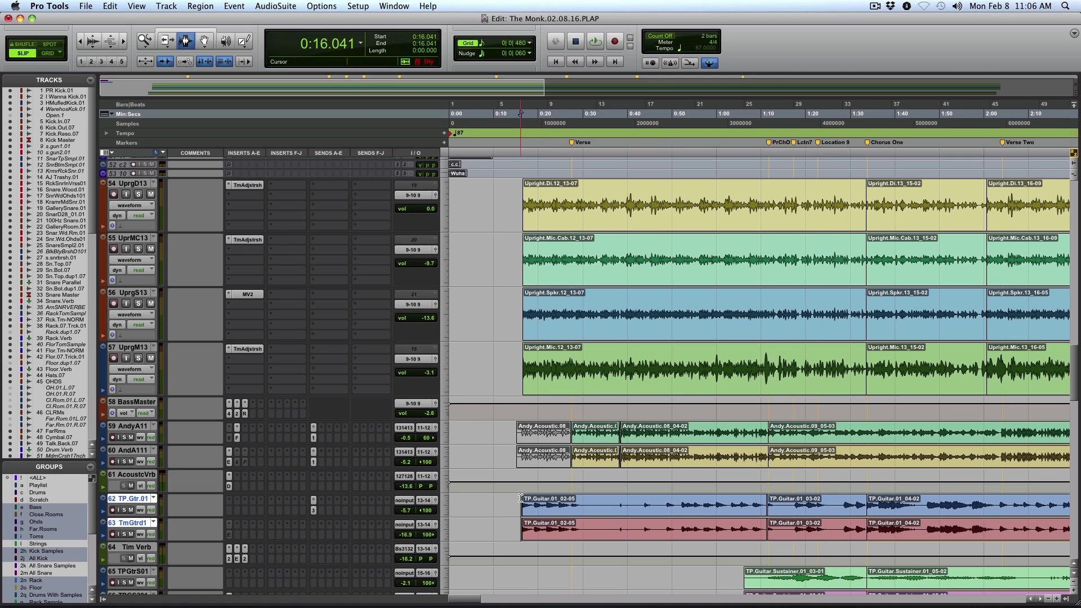
key("space")
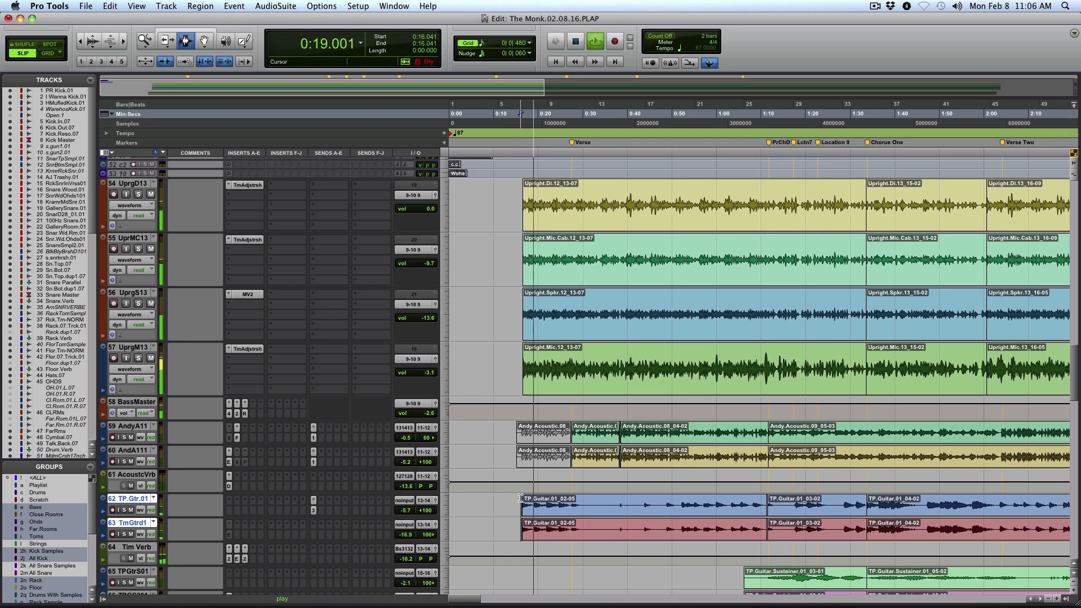
double_click(537, 507)
left_click(125, 510)
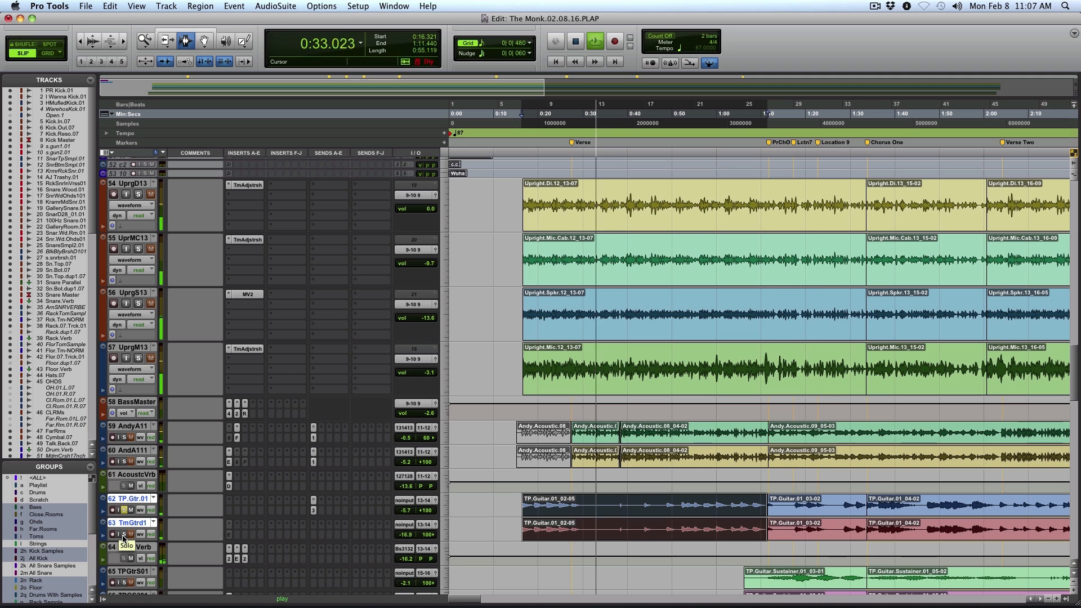
key("space")
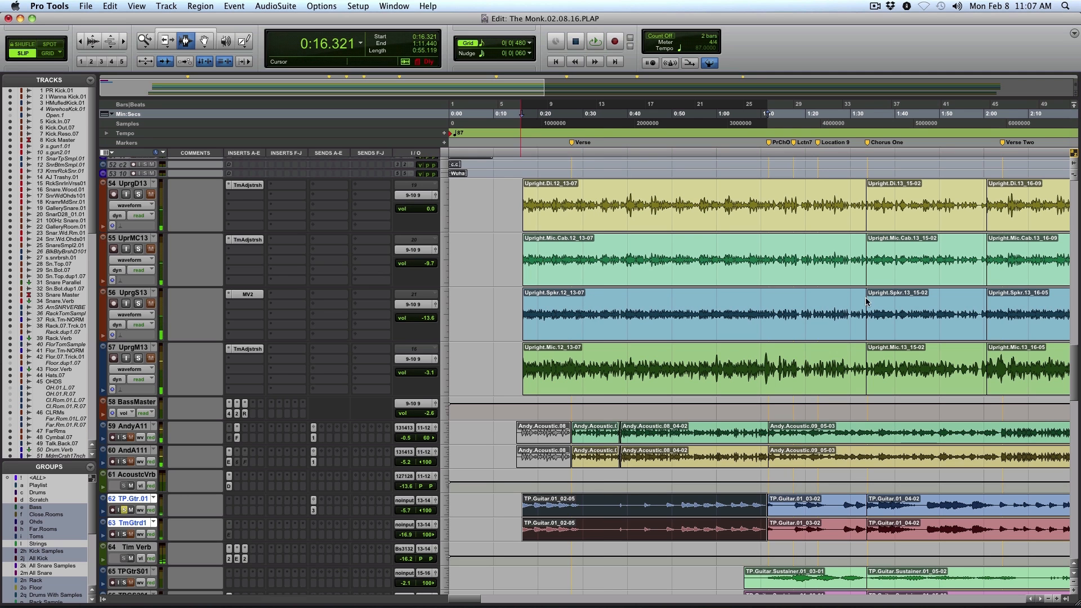
View the EchoBoy on TmGtrd1 while auditioning TmGtrd1 against TP.Gtr.01, and close the plug-in window
scroll(743, 403, "down", 1)
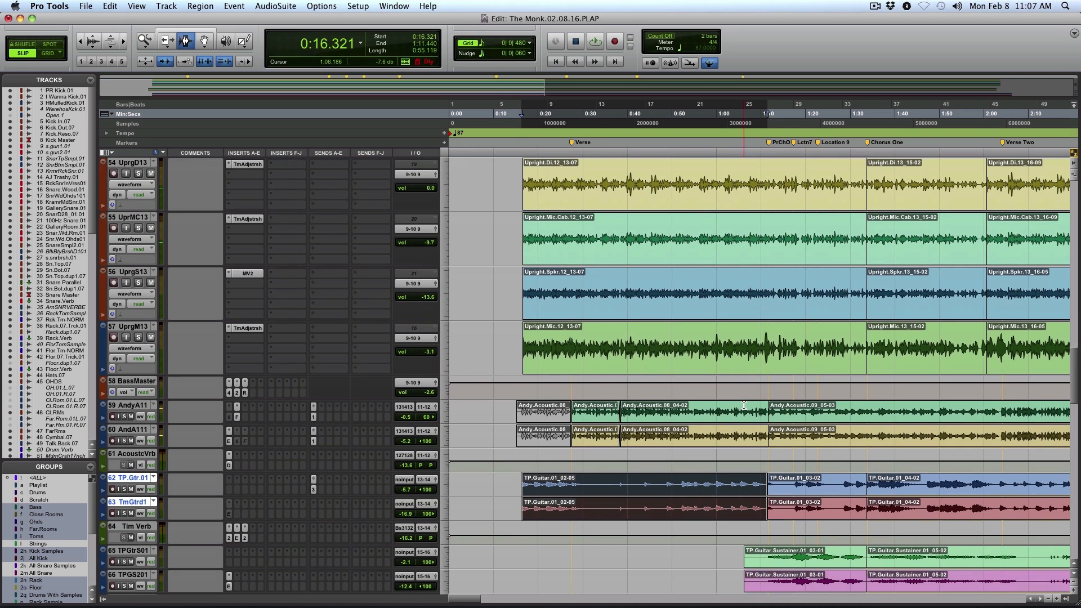
left_click(310, 487)
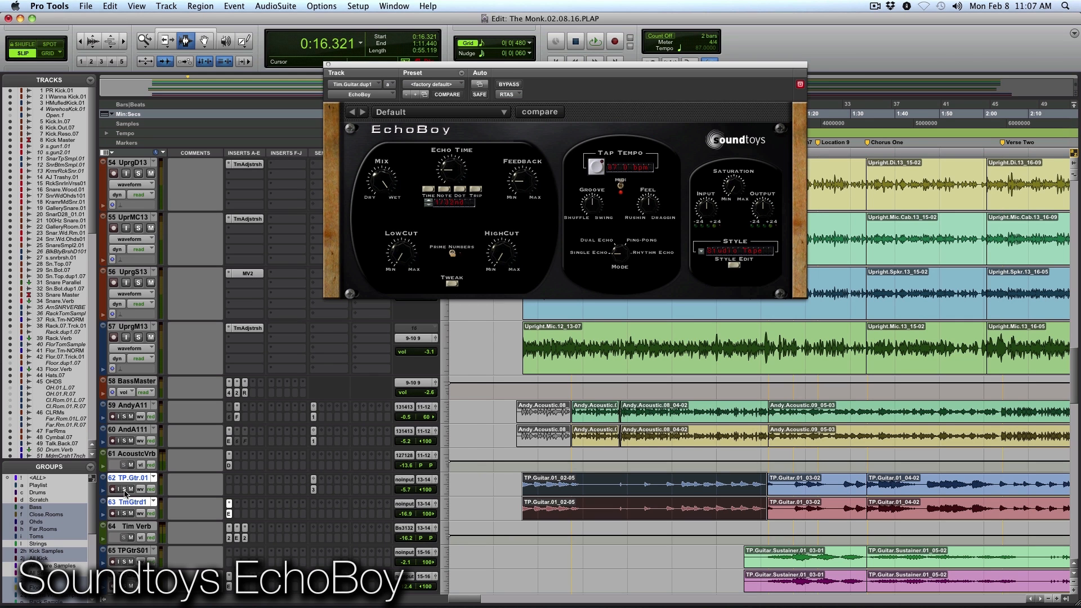
key("space")
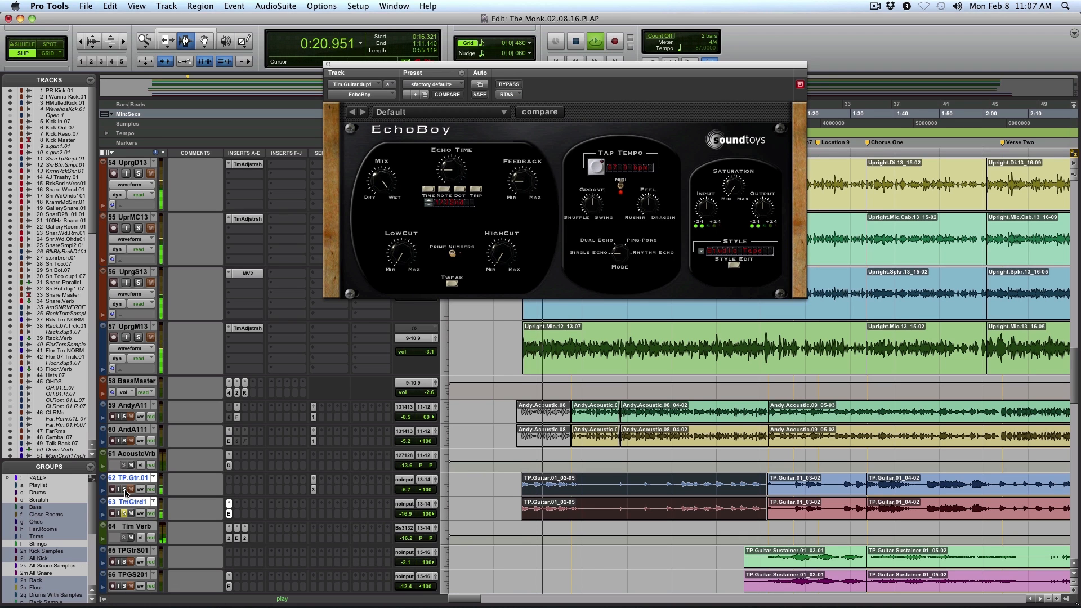
left_click(125, 491)
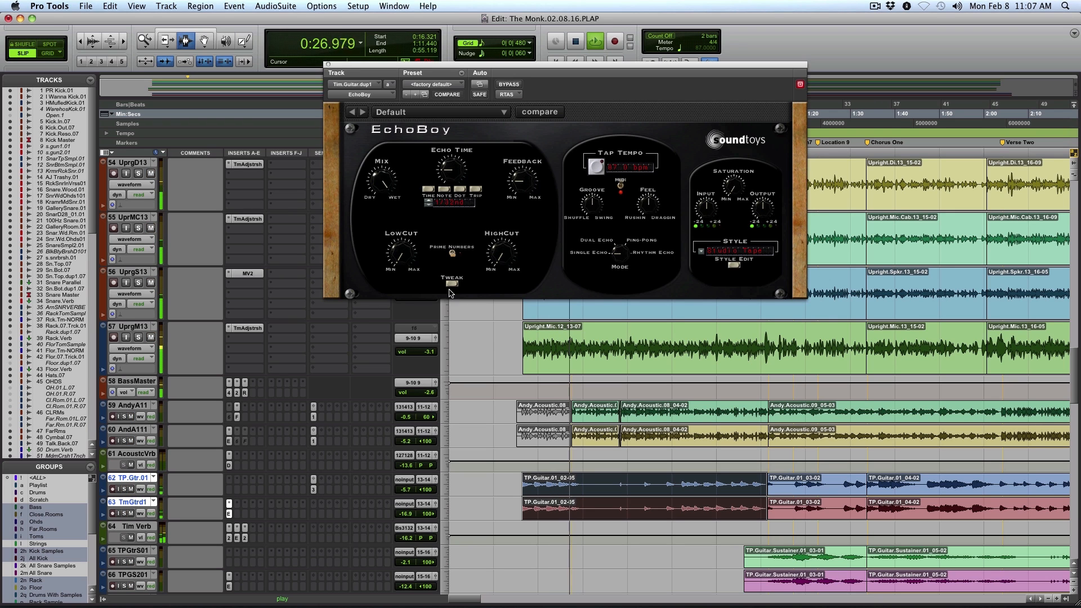
left_click(328, 65)
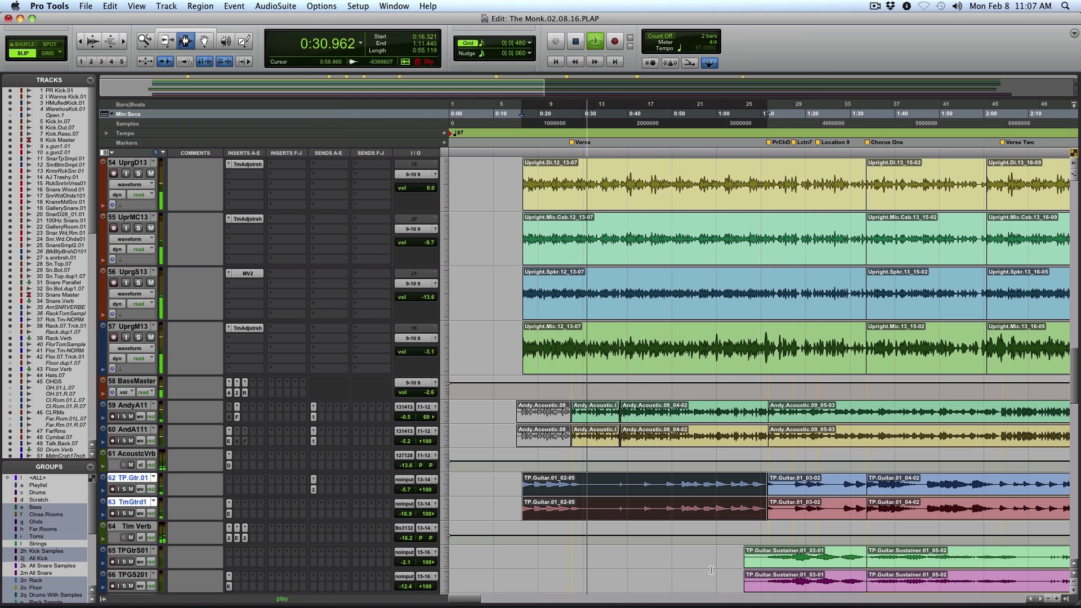
Go to the string tracks and audition Cello and CeloDobl in solo from 0:49.386
scroll(714, 570, "down", 2)
scroll(714, 571, "down", 15)
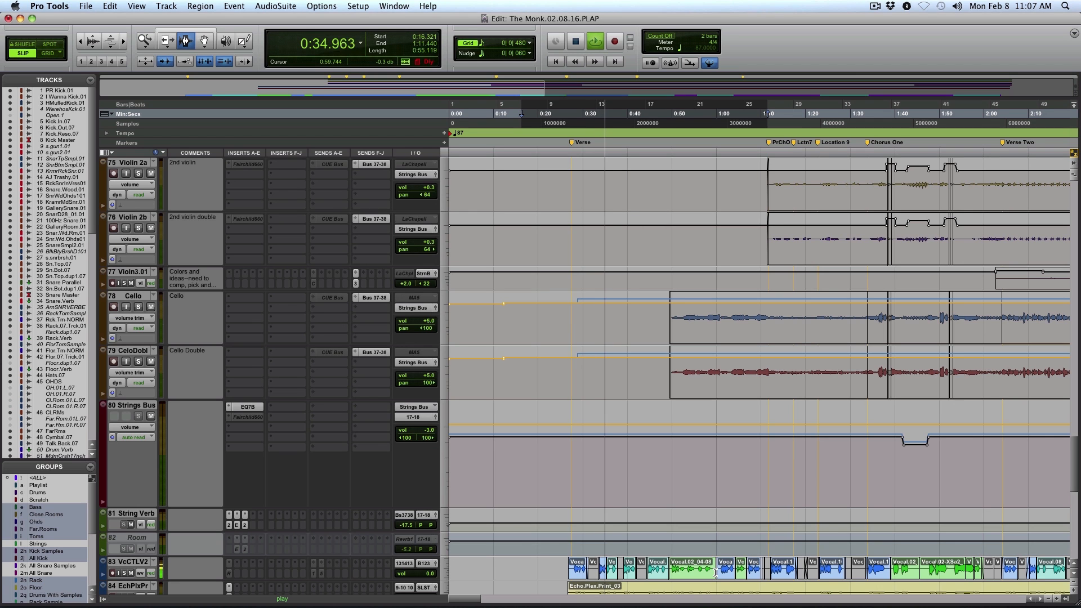
scroll(715, 572, "down", 5)
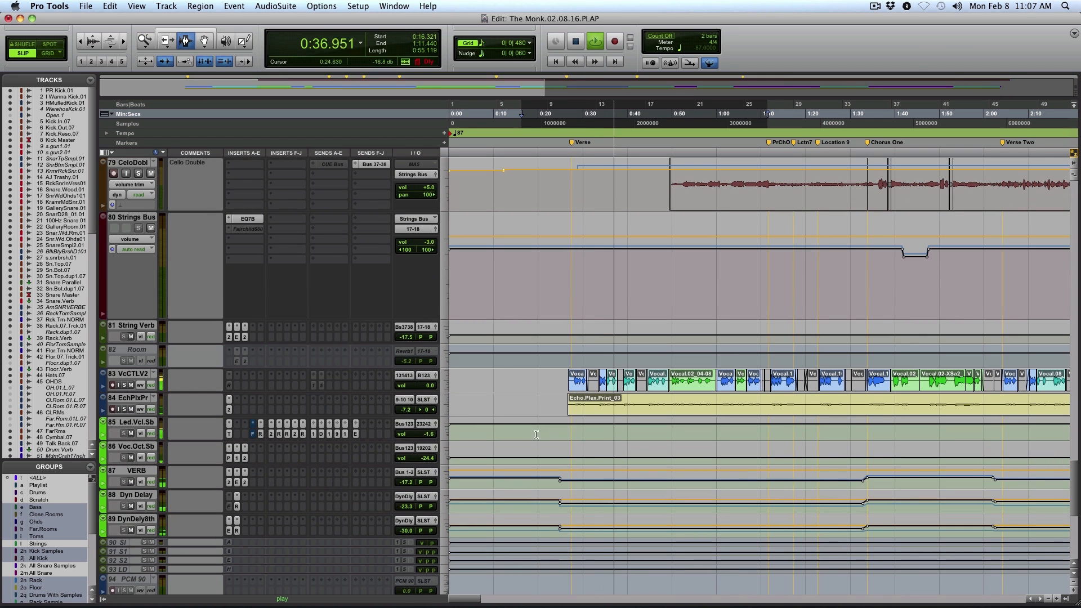
left_click(570, 392)
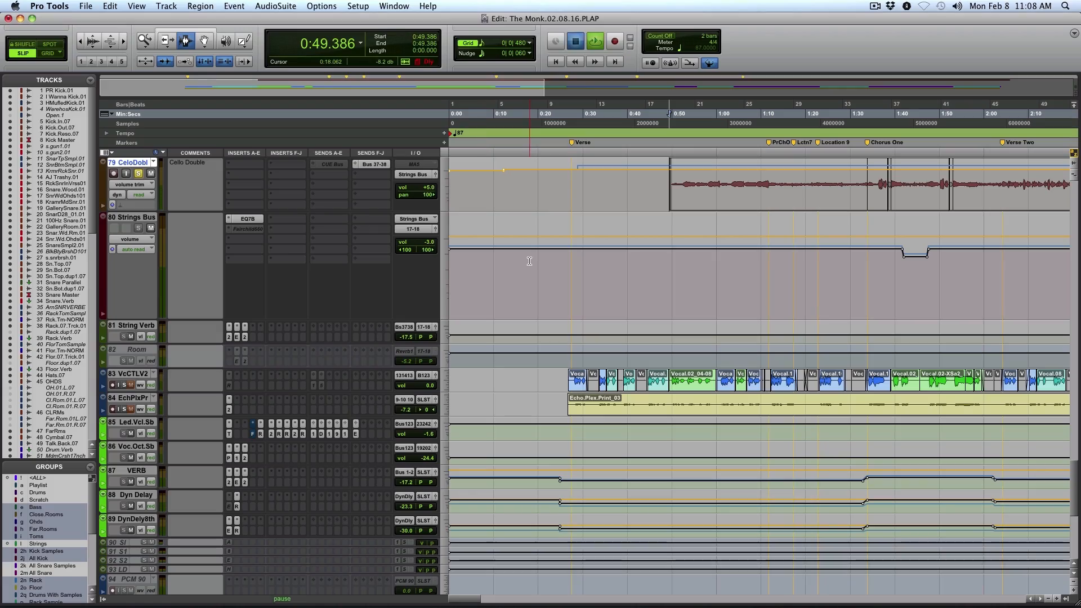
key("space")
scroll(529, 261, "up", 2)
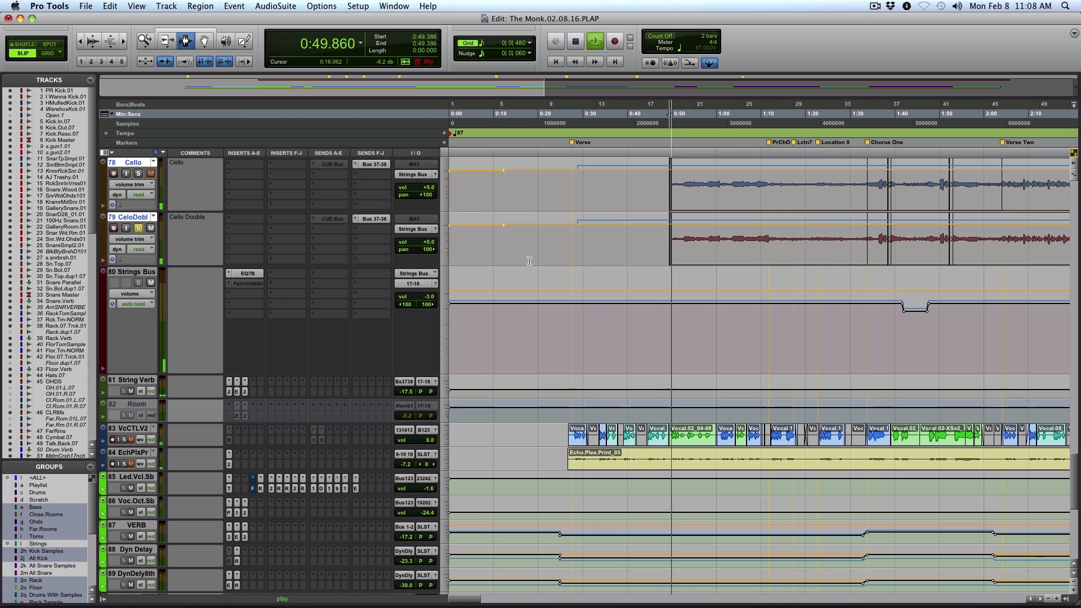
left_click(138, 173)
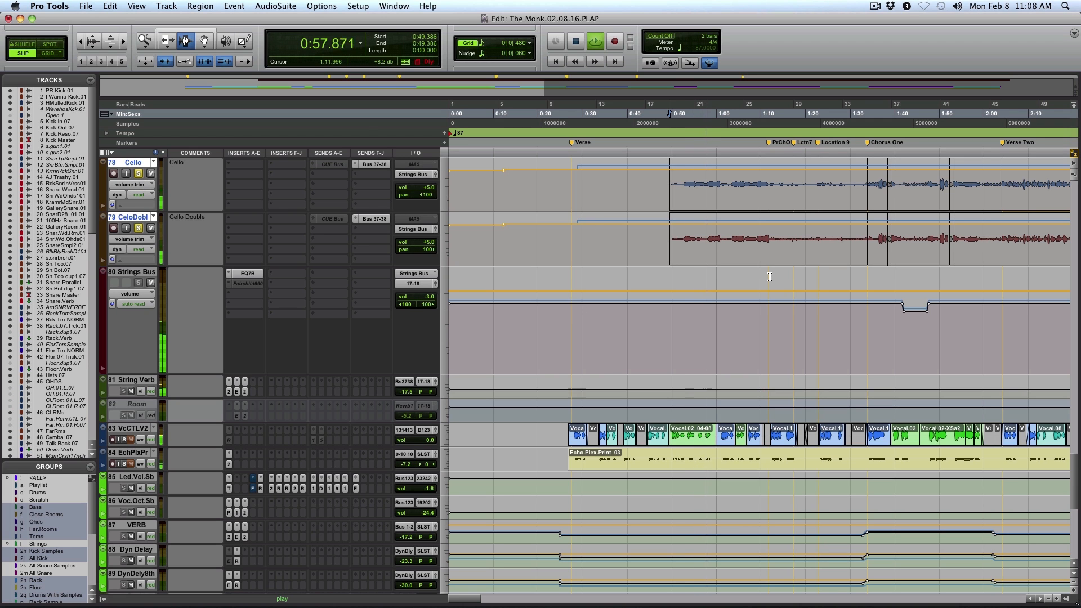
Examine the cello waveforms up close at the cello entry and around Chorus Two, and return to the full session view
left_click_drag(644, 245, 817, 250)
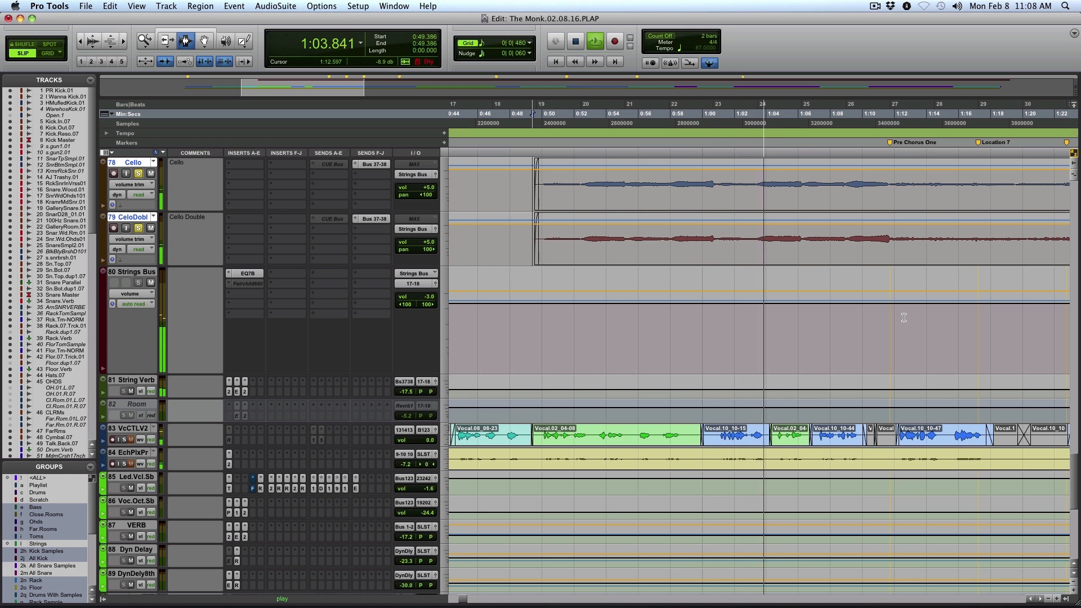
key("alt+a")
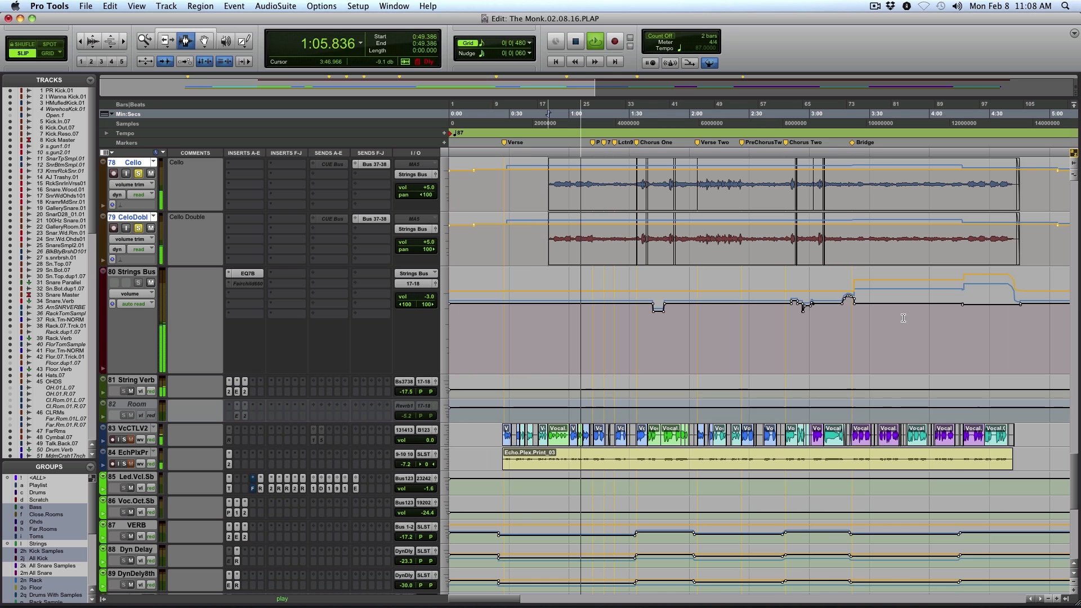
key("F5")
left_click_drag(757, 233, 835, 235)
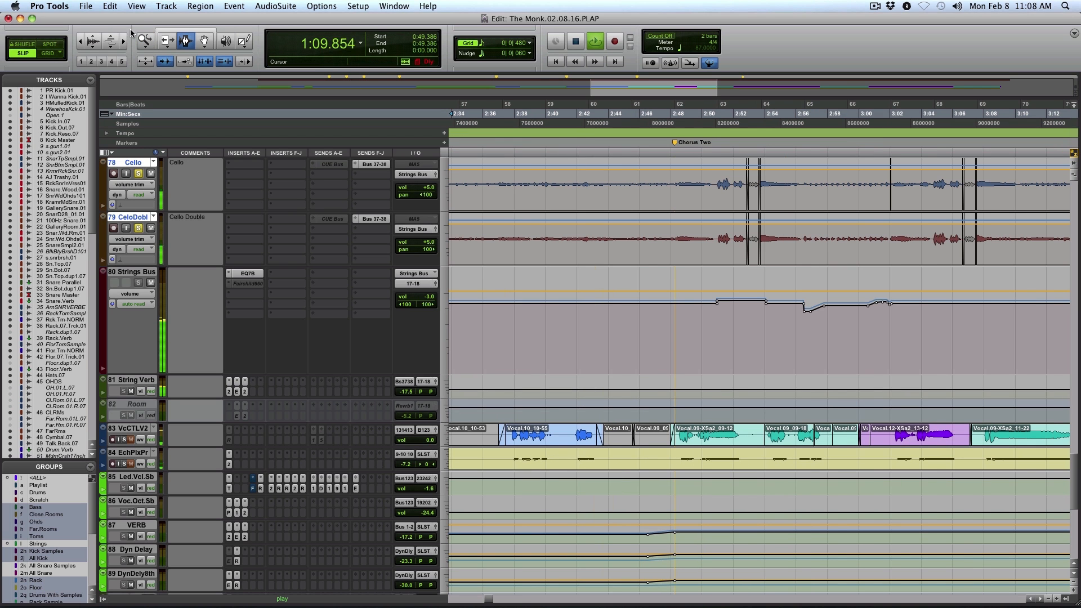
double_click(145, 40)
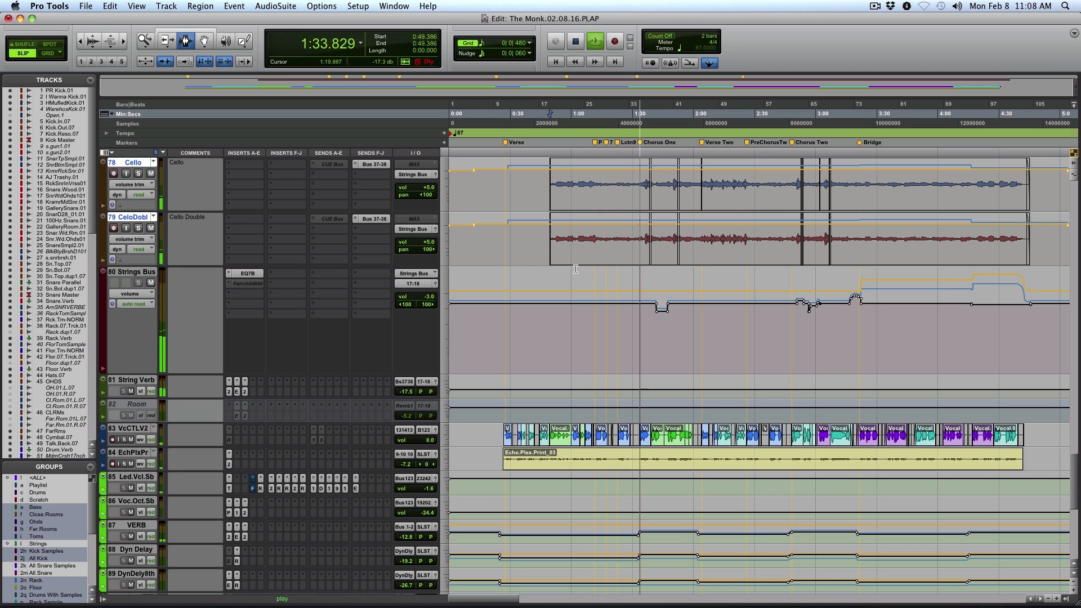
Look through the vocal, effects, string and keyboard tracks during playback, placing the edit cursor at 0:56.114
scroll(561, 258, "down", 3)
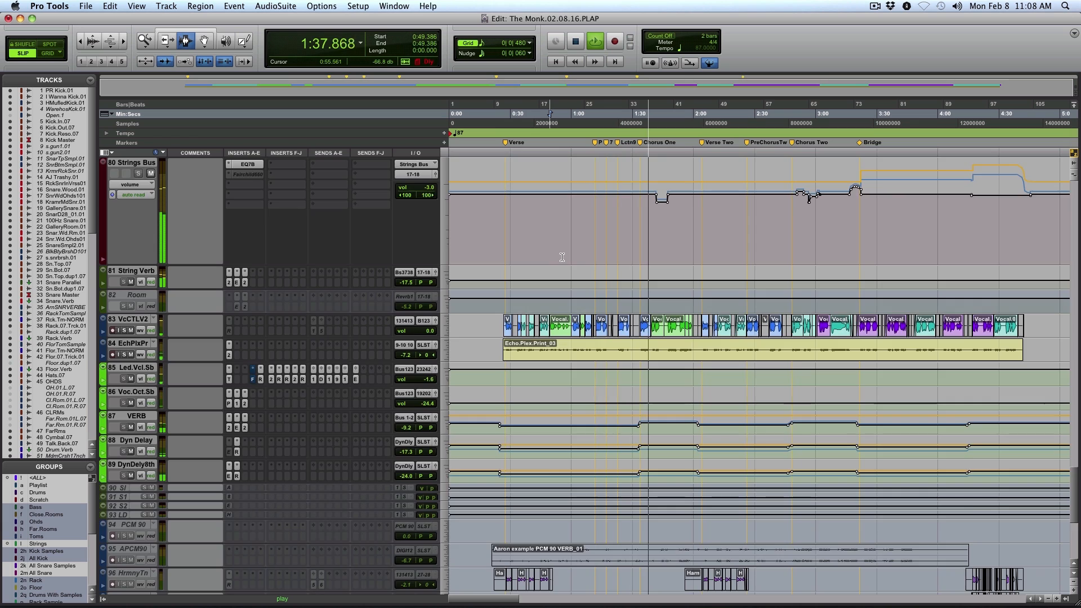
scroll(562, 257, "down", 5)
scroll(562, 260, "down", 2)
left_click(563, 260)
scroll(563, 261, "up", 7)
scroll(563, 261, "up", 12)
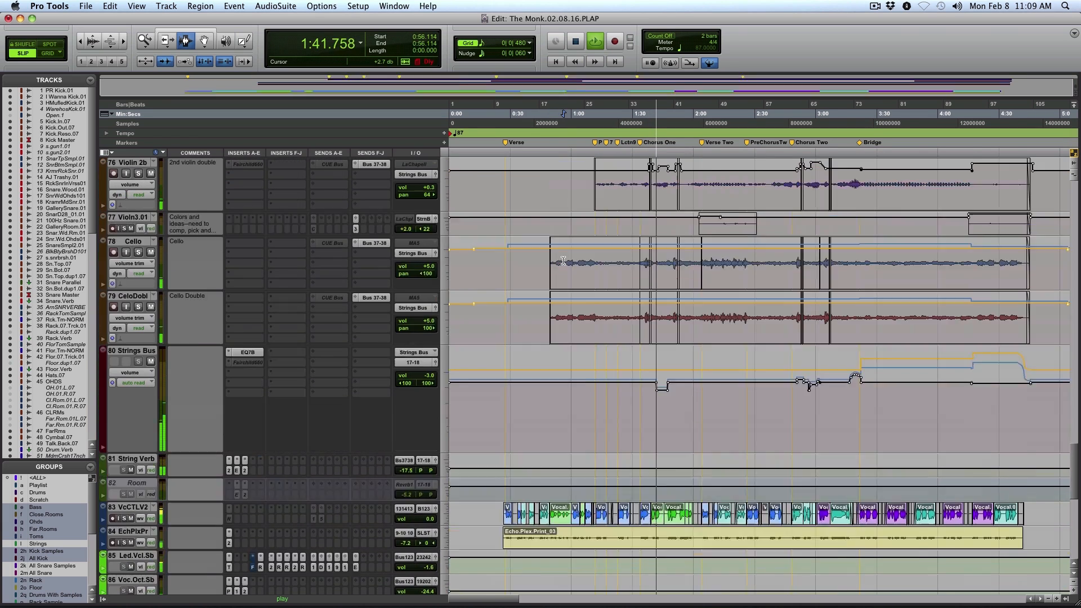
scroll(563, 261, "up", 4)
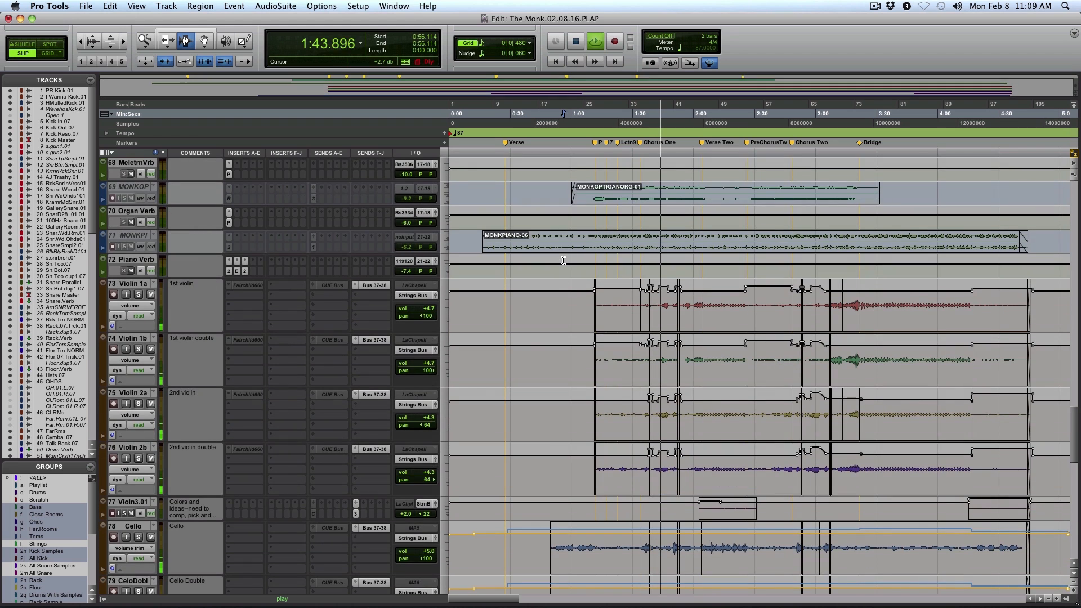
scroll(563, 261, "up", 4)
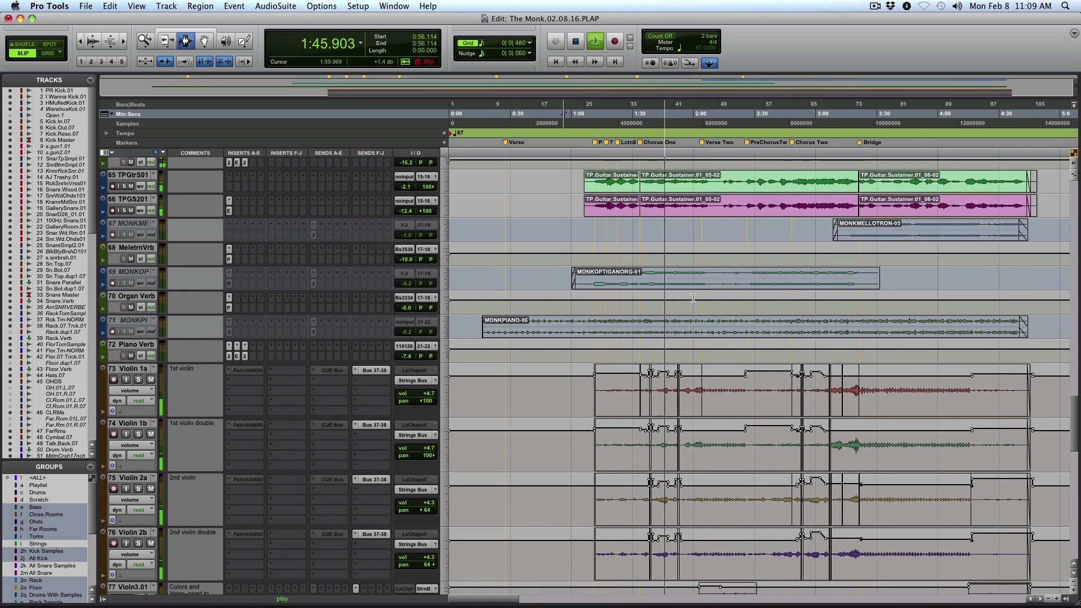
Go to the sustainer guitar tracks and audition TPGtrS01 and TPGS201 in solo from 1:11.041
scroll(696, 308, "up", 4)
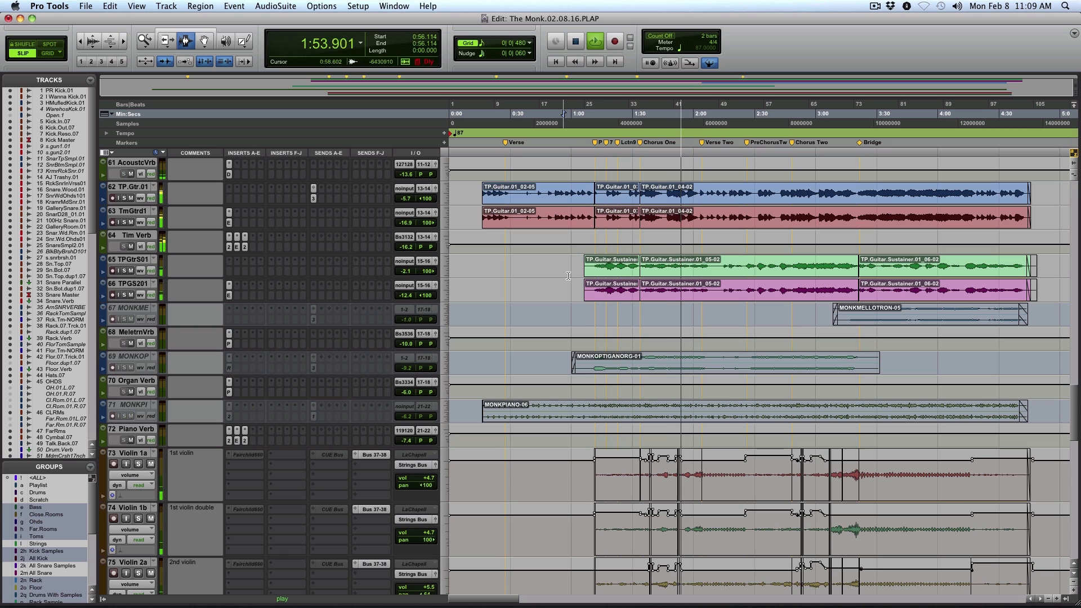
key("space")
left_click(602, 270)
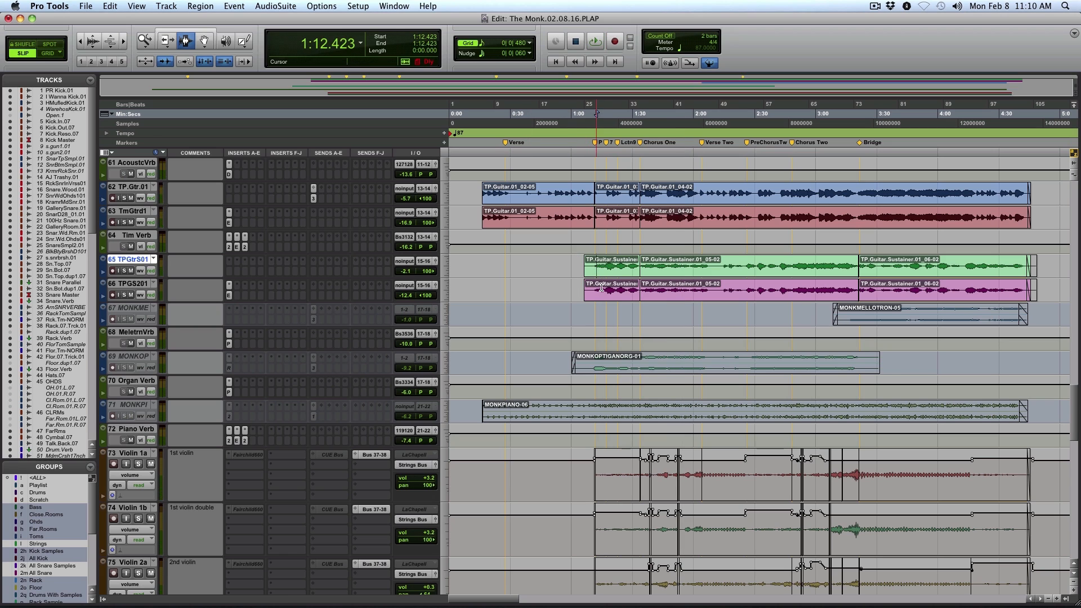
left_click(125, 271)
key("space")
left_click(125, 295)
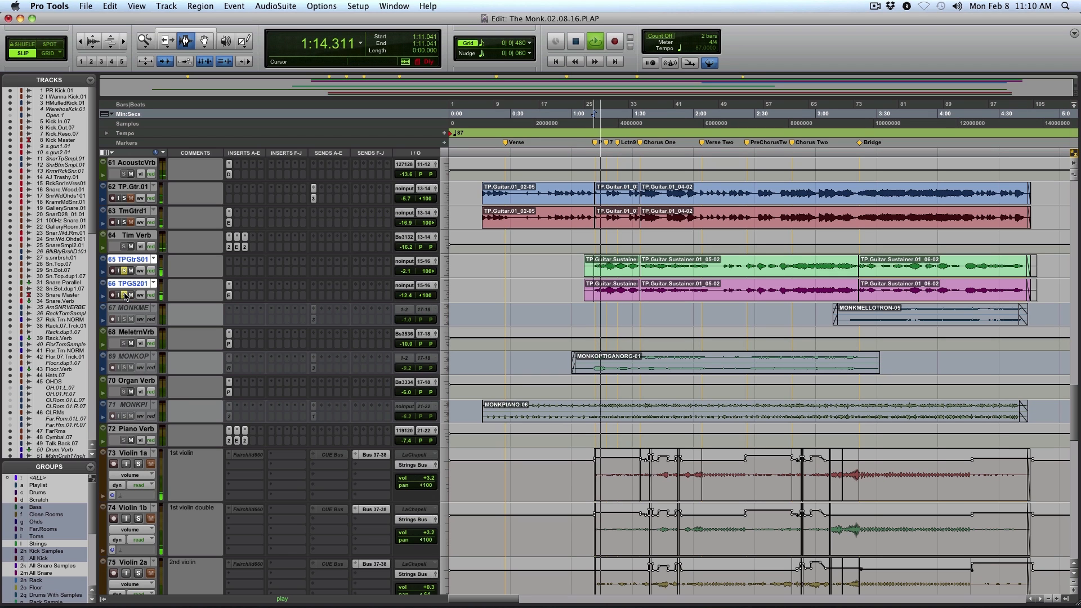
Examine the sustainer guitar waveforms up close around Pre Chorus One and view the EchoBoy on TPGS201, closing the plug-in window
key("F5")
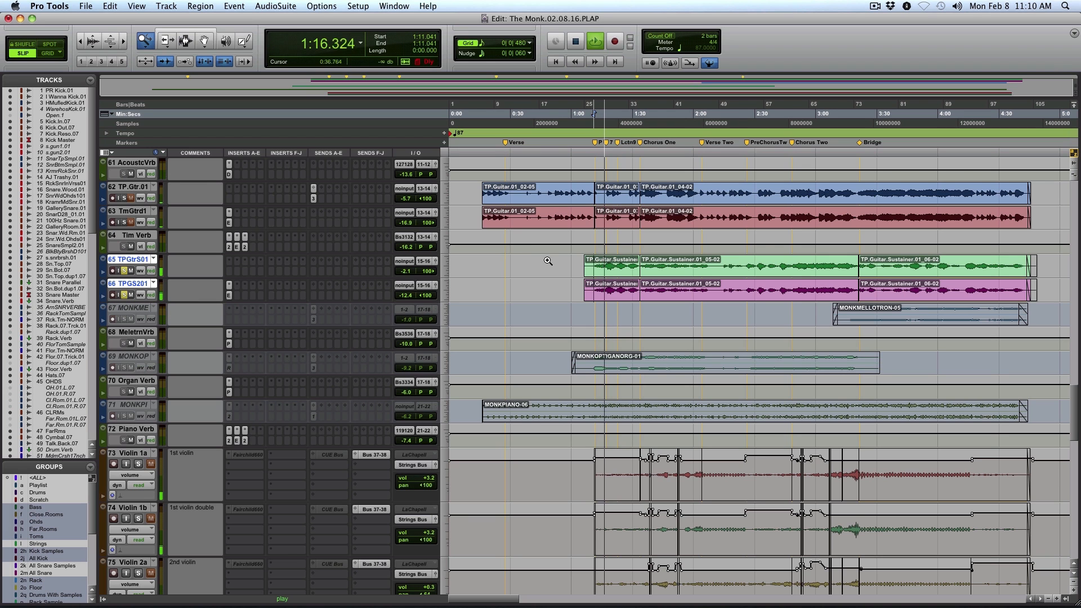
left_click_drag(597, 265, 696, 276)
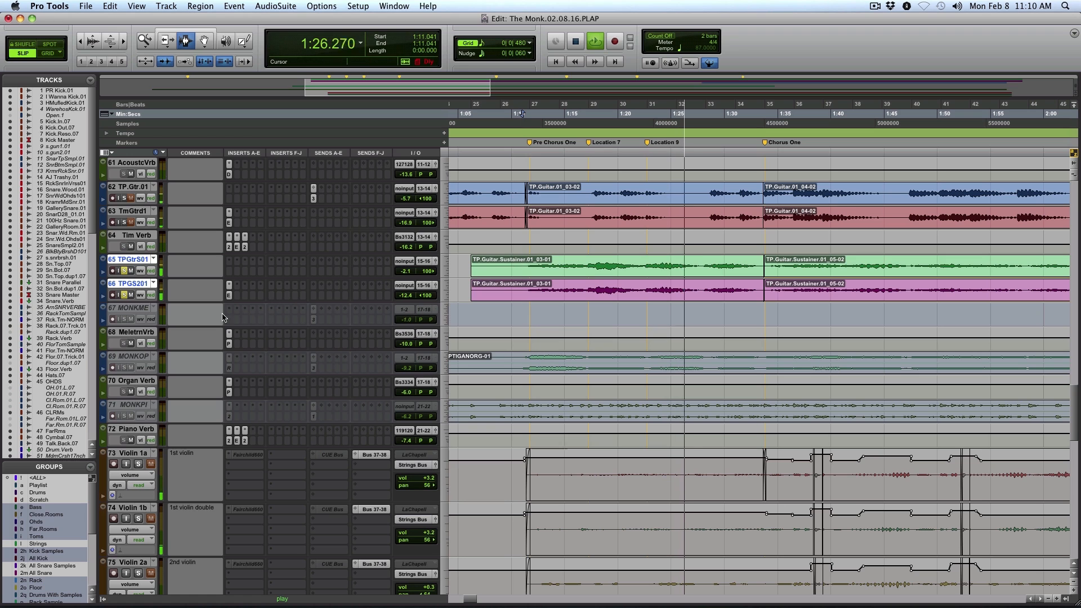
left_click(228, 295)
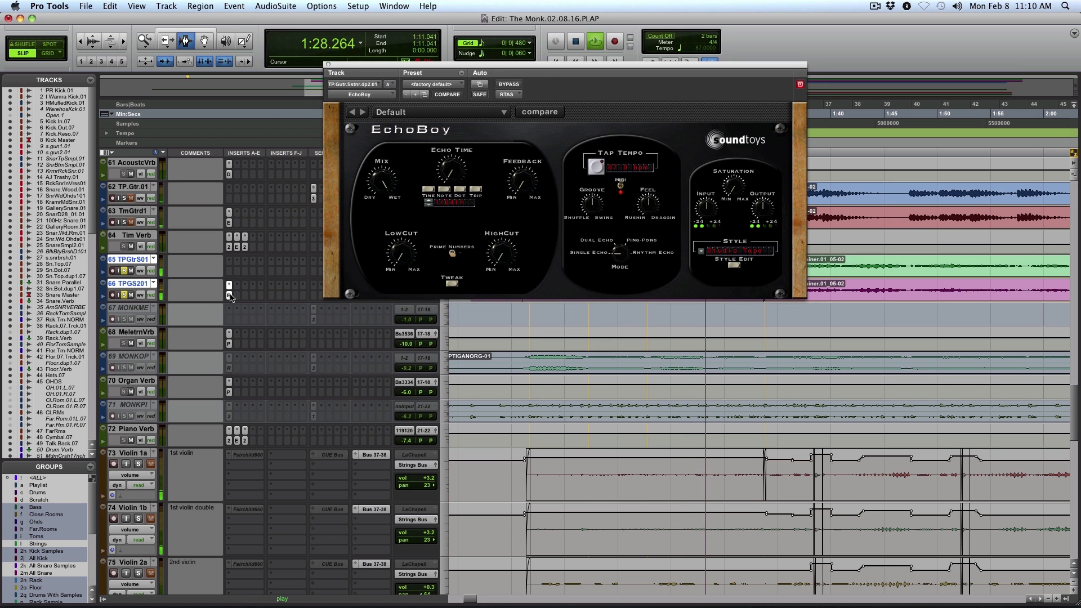
left_click(329, 65)
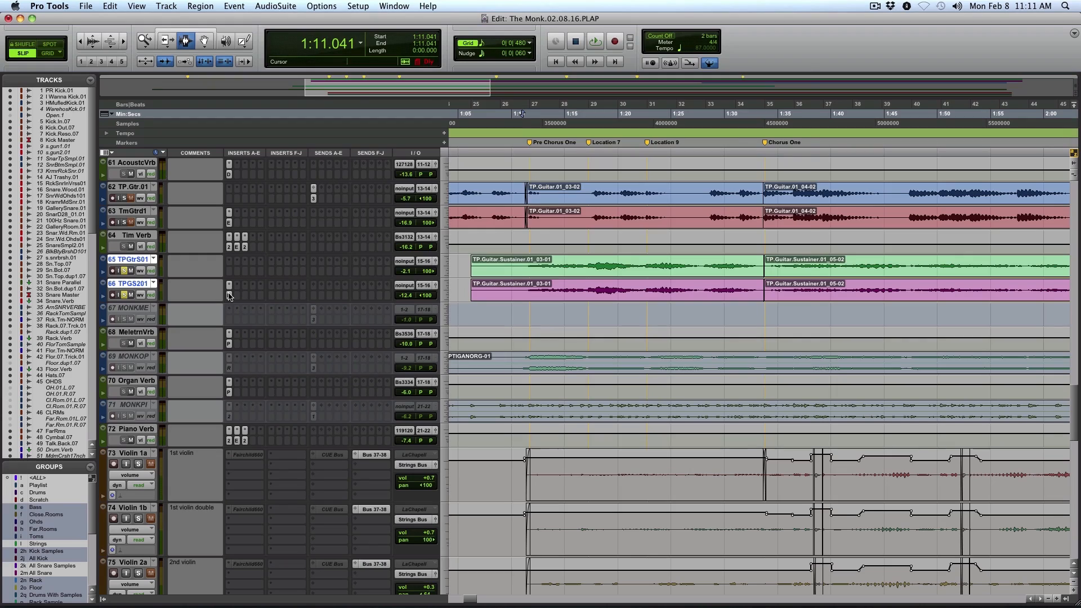
Check the EchoBoy on TPGS201 once more, close it and return to the full session view
left_click(230, 295)
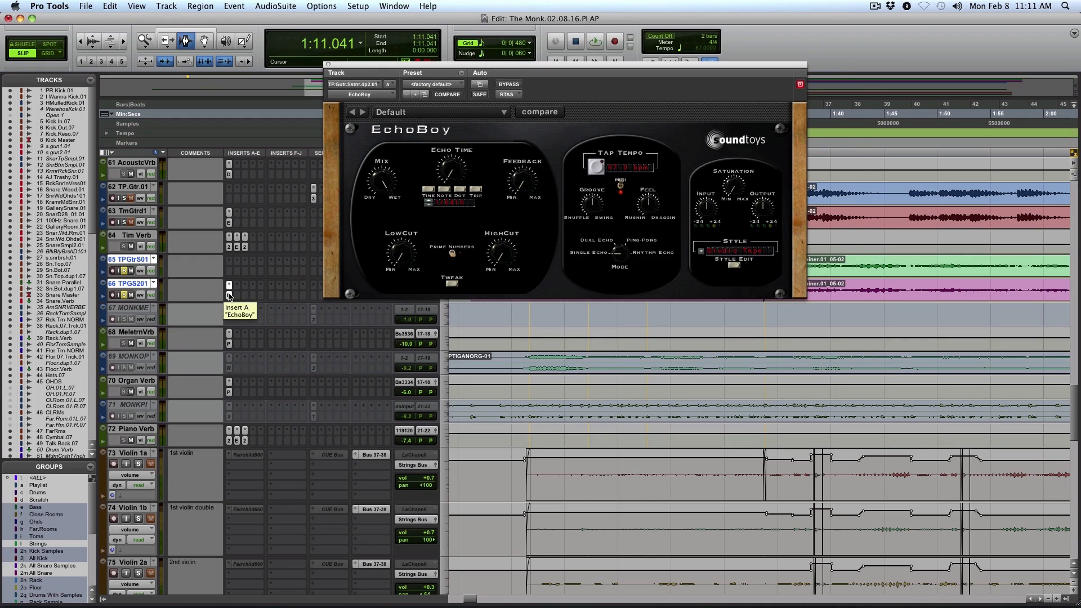
left_click(229, 295)
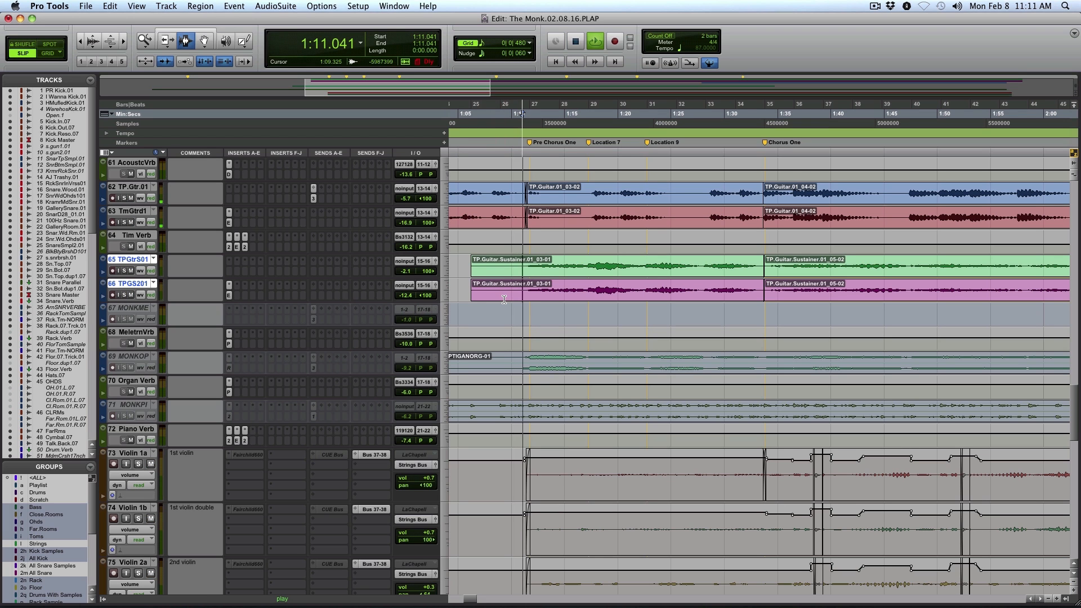
double_click(147, 43)
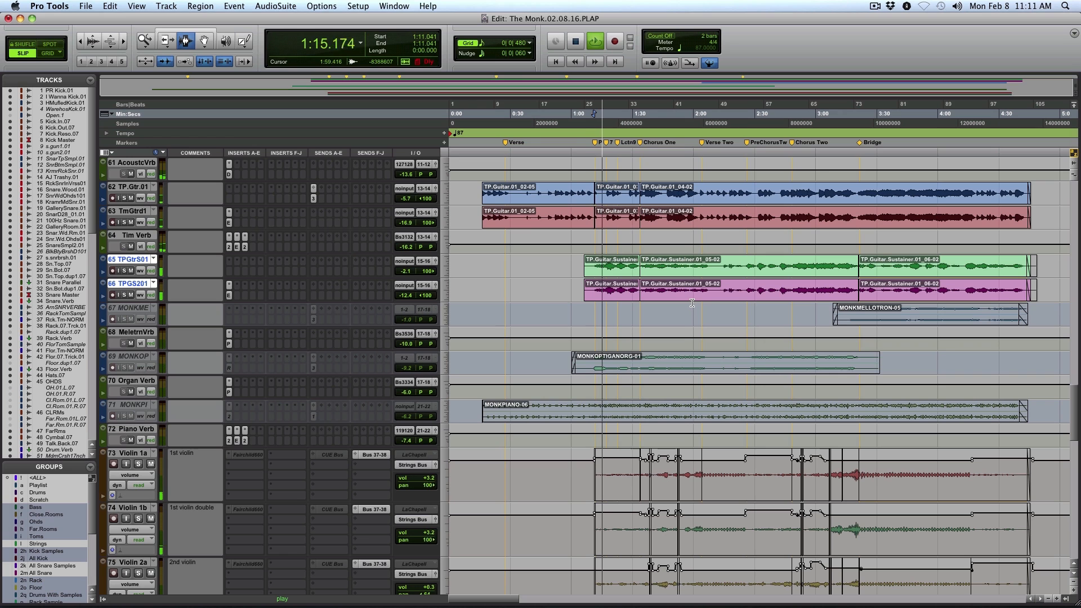
Place the edit cursor at 1:20.440 across Violin 1a and Violin 1b and solo both tracks during playback
scroll(631, 372, "down", 5)
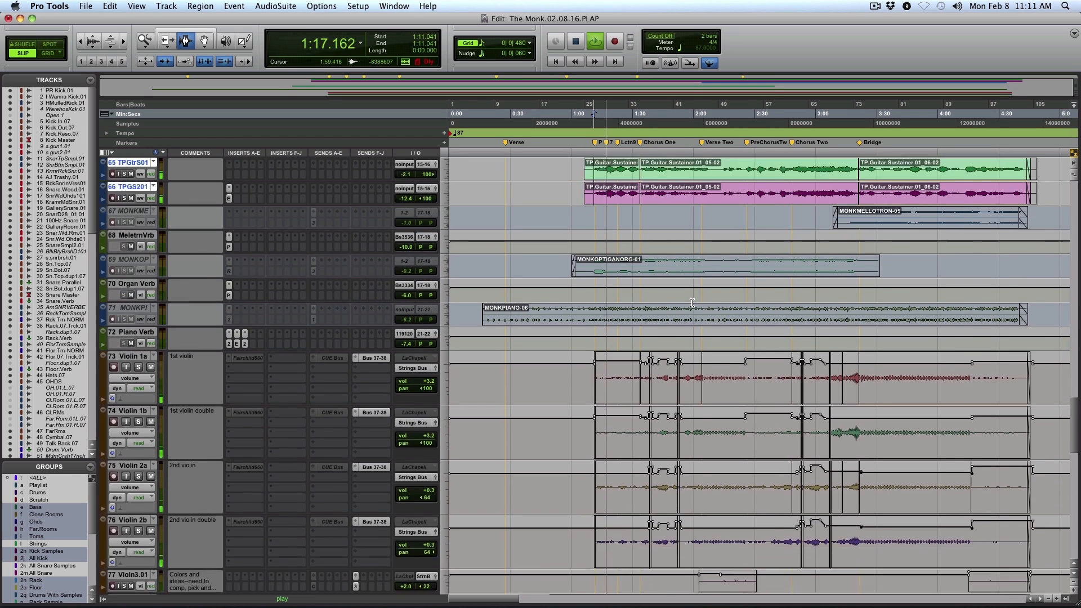
left_click_drag(612, 360, 615, 400)
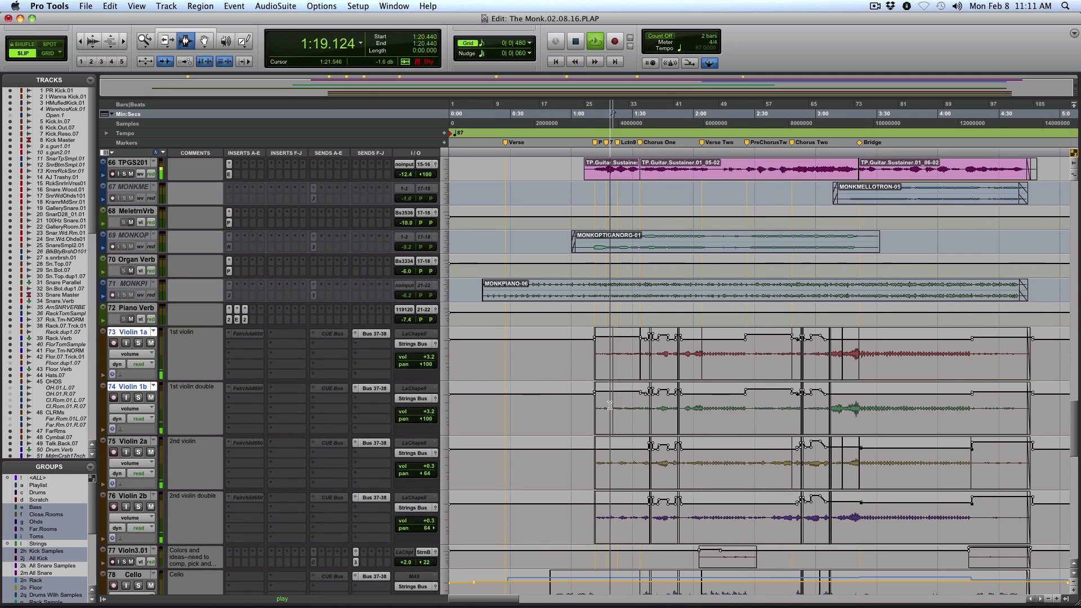
left_click(139, 342)
left_click(138, 398)
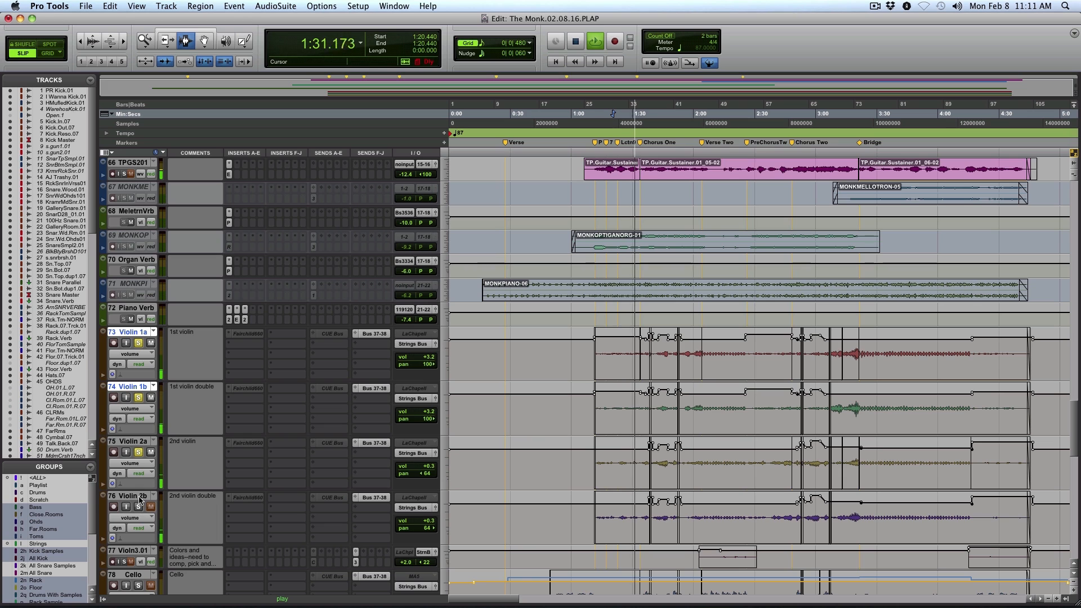
Enlarge the Violn3.01 track and add it and the cello double to the soloed strings
scroll(457, 420, "down", 3)
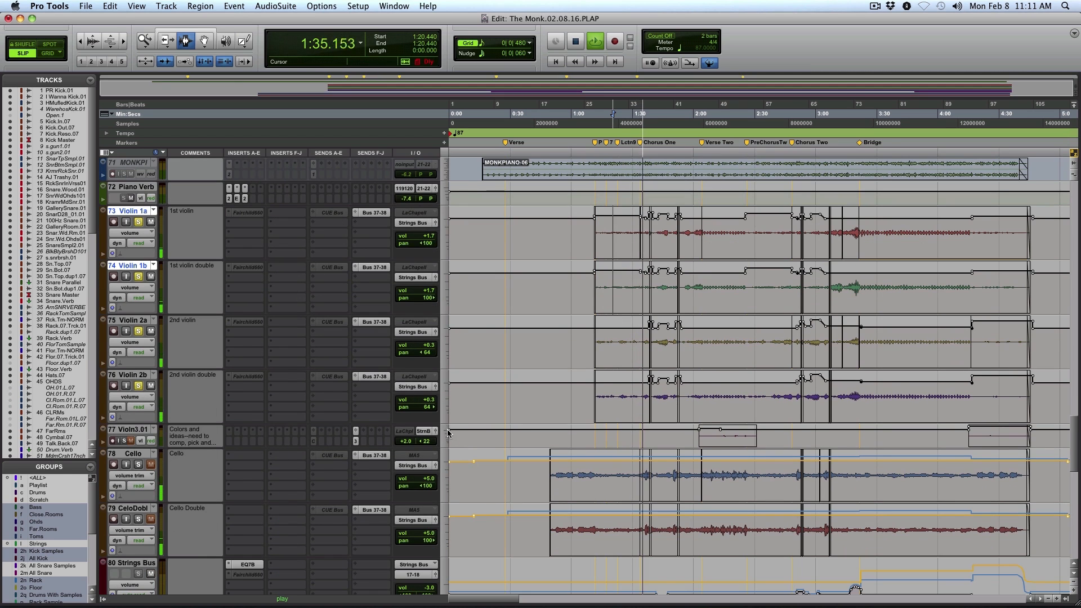
left_click(448, 435)
left_click(461, 446)
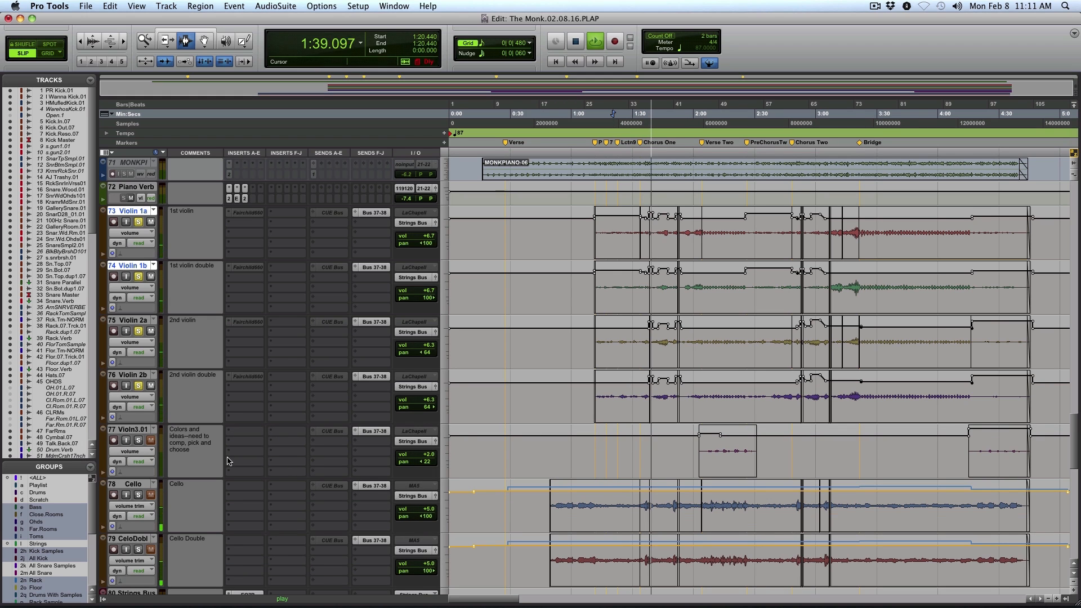
left_click(140, 439)
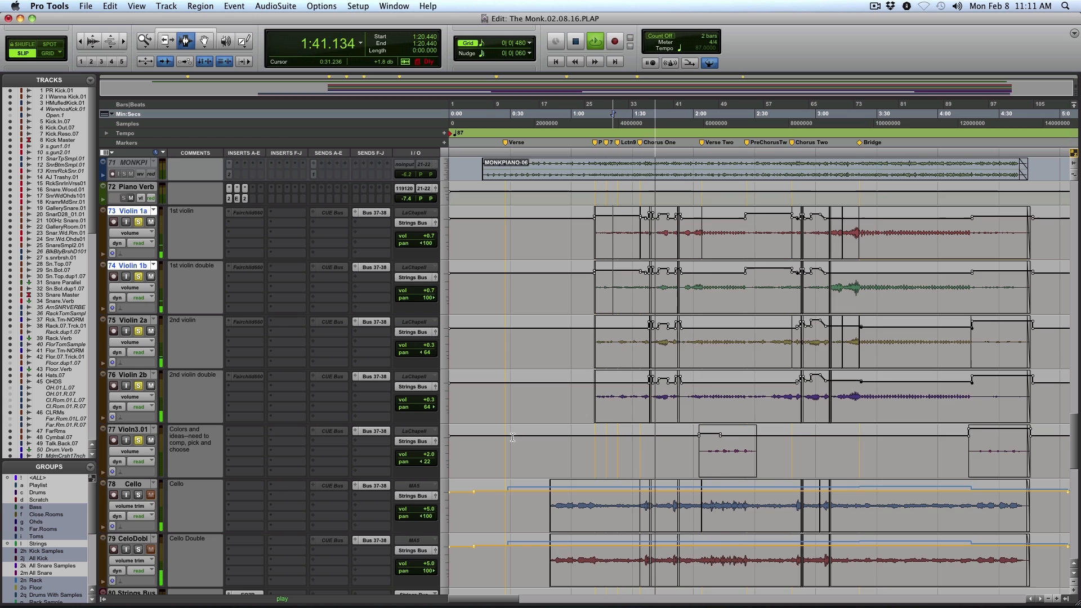
scroll(336, 461, "down", 3)
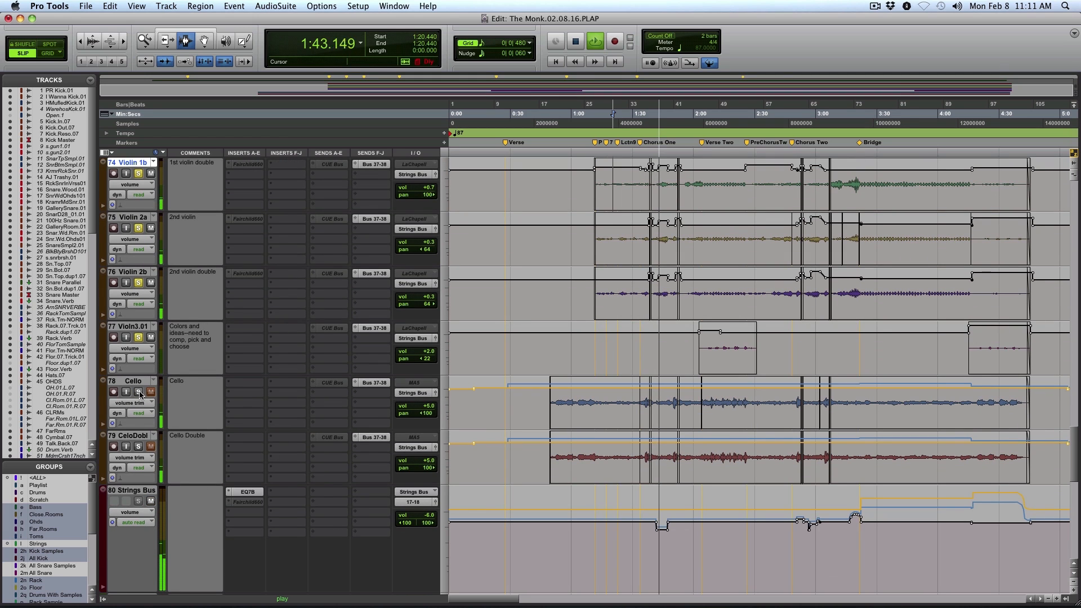
left_click(138, 447)
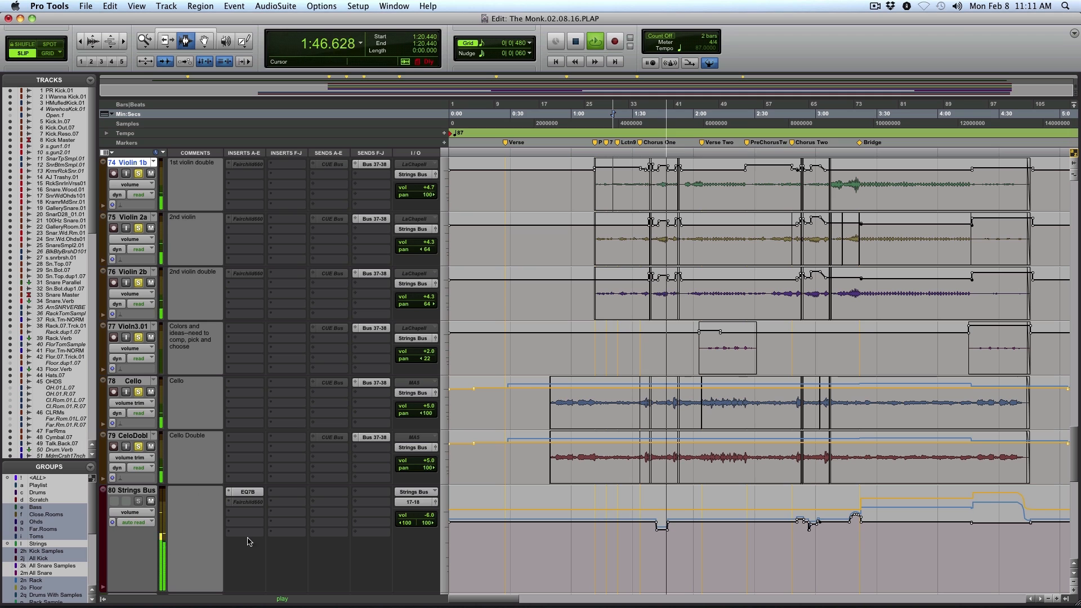
View and close the EQ 3 7-Band on Strings Bus, and enlarge the String Verb track to show its inserts by name
left_click(251, 495)
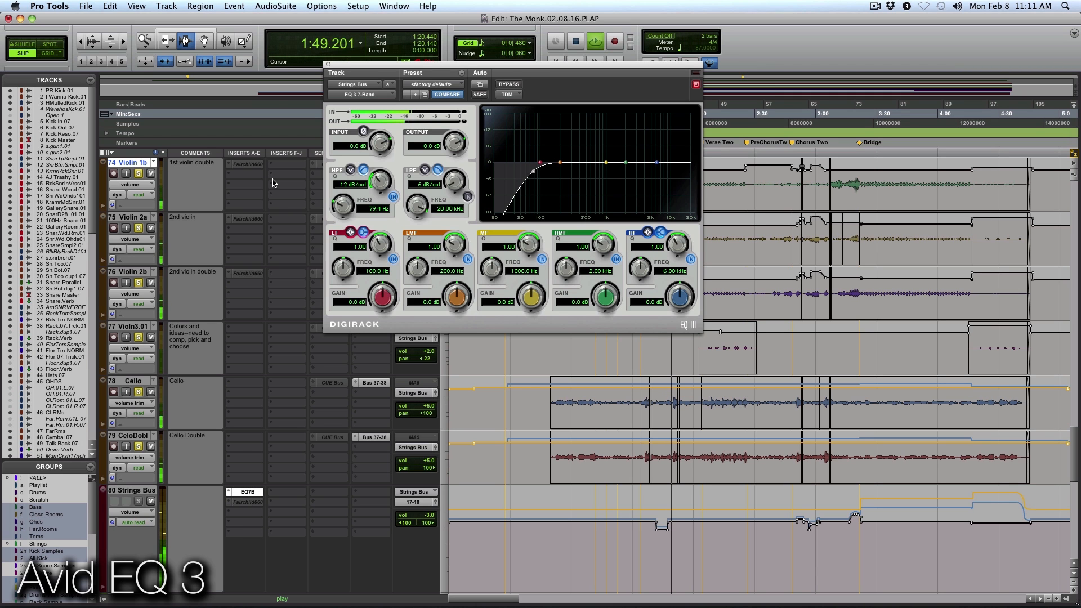
left_click(328, 65)
scroll(283, 315, "down", 4)
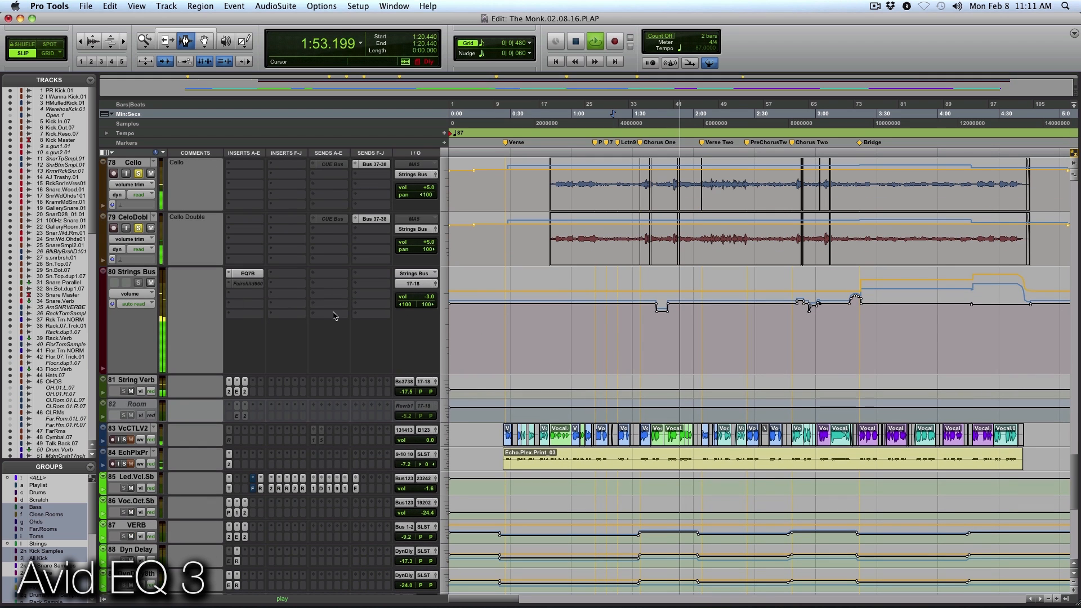
left_click(447, 393)
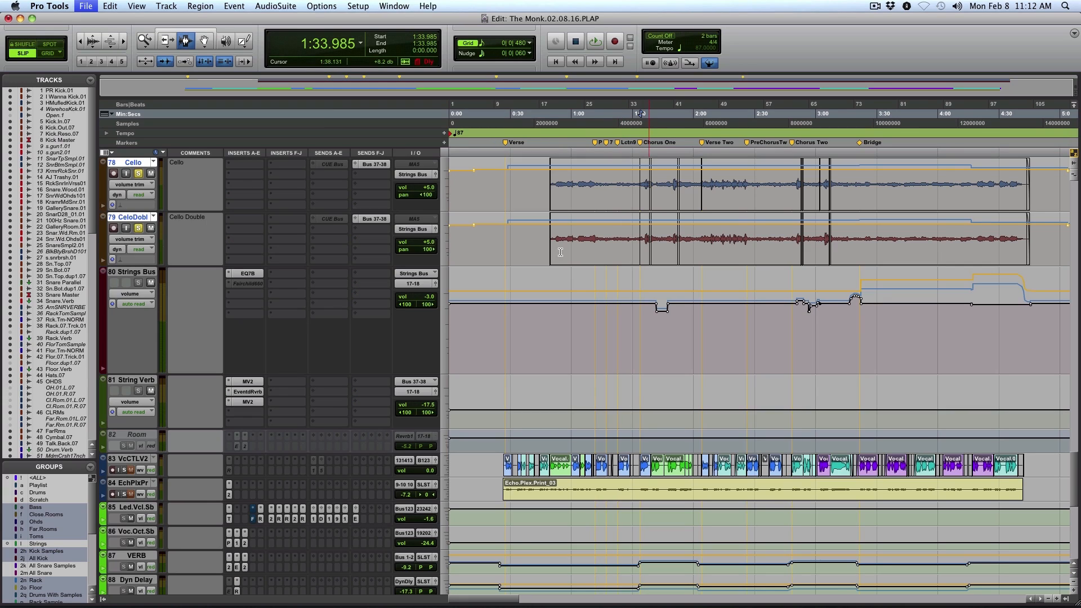
Select the Cello and CeloDobl material from 0:49.551 to 4:45.233 and check the EQ 3 7-Band on Strings Bus
left_click_drag(550, 198, 1029, 208)
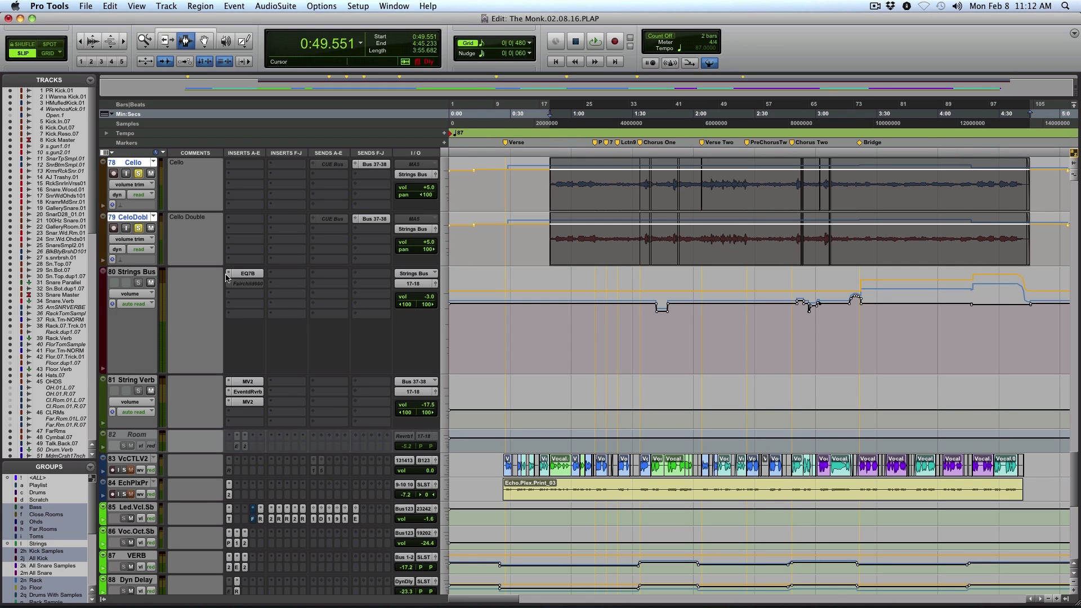
left_click(247, 274)
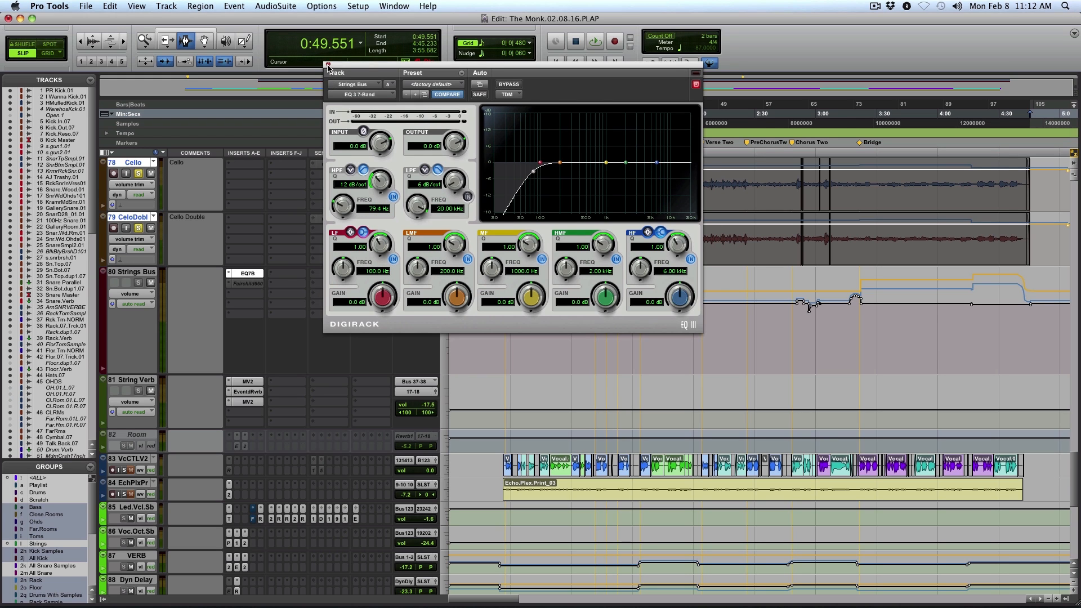
left_click(329, 65)
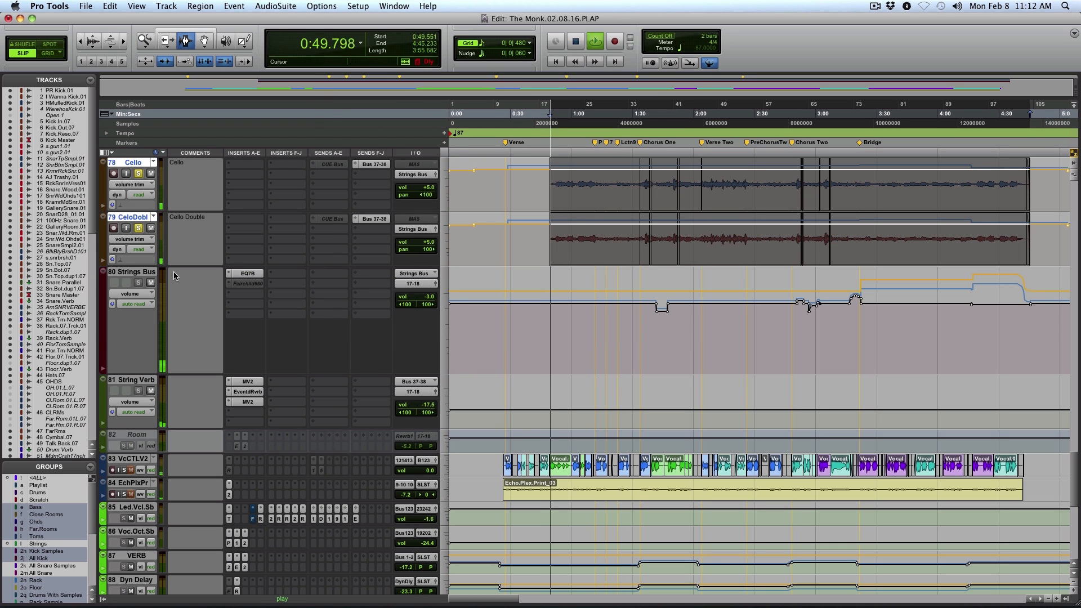
View the first MV2, the Eventide Reverb and the second MV2 on String Verb, and close the plug-in window
left_click(256, 382)
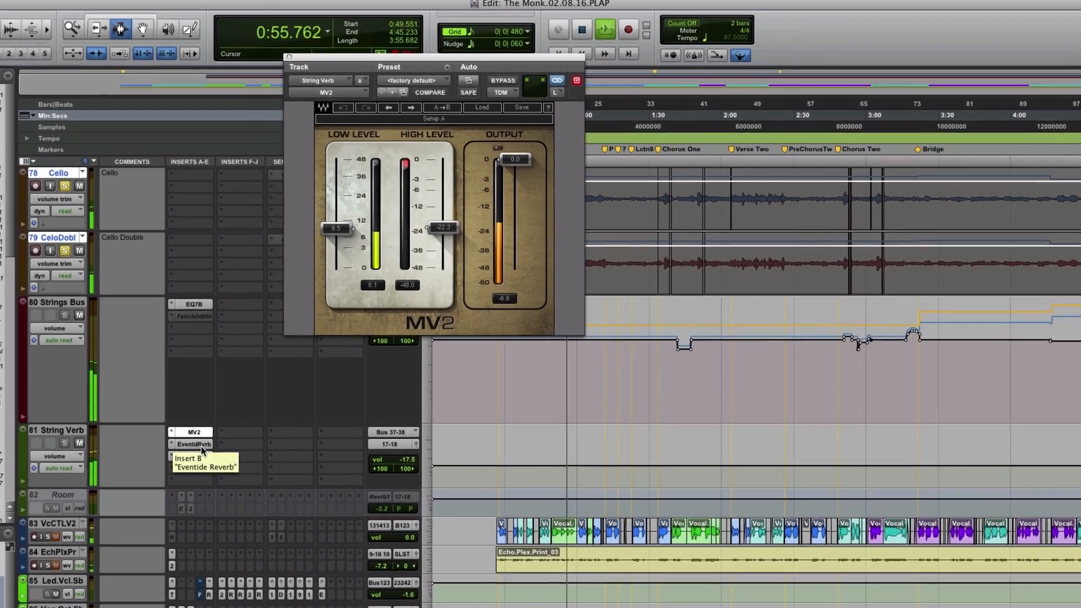
left_click(254, 392)
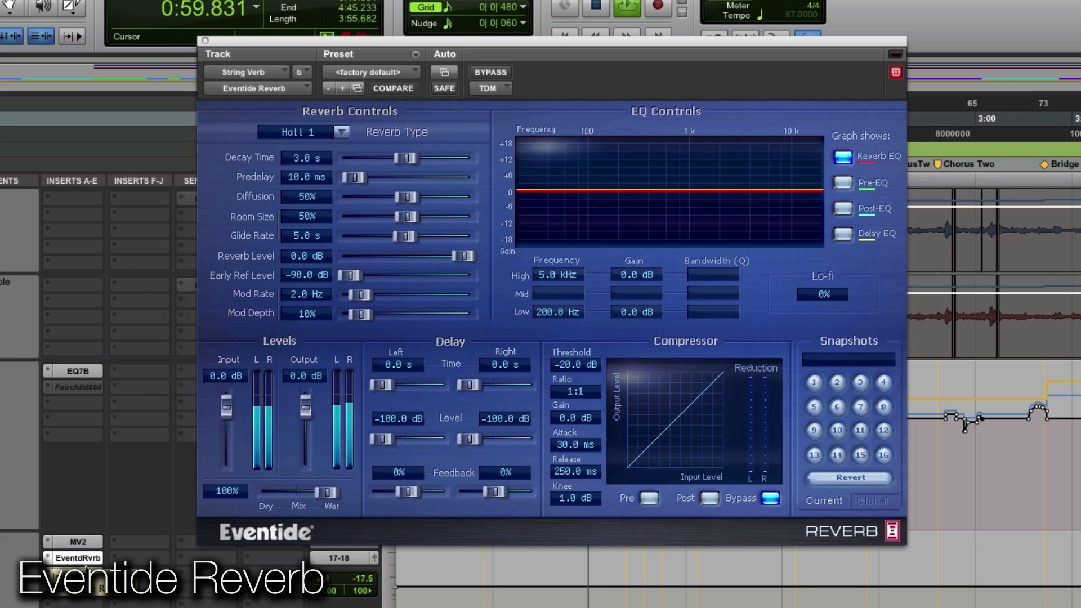
left_click(86, 574)
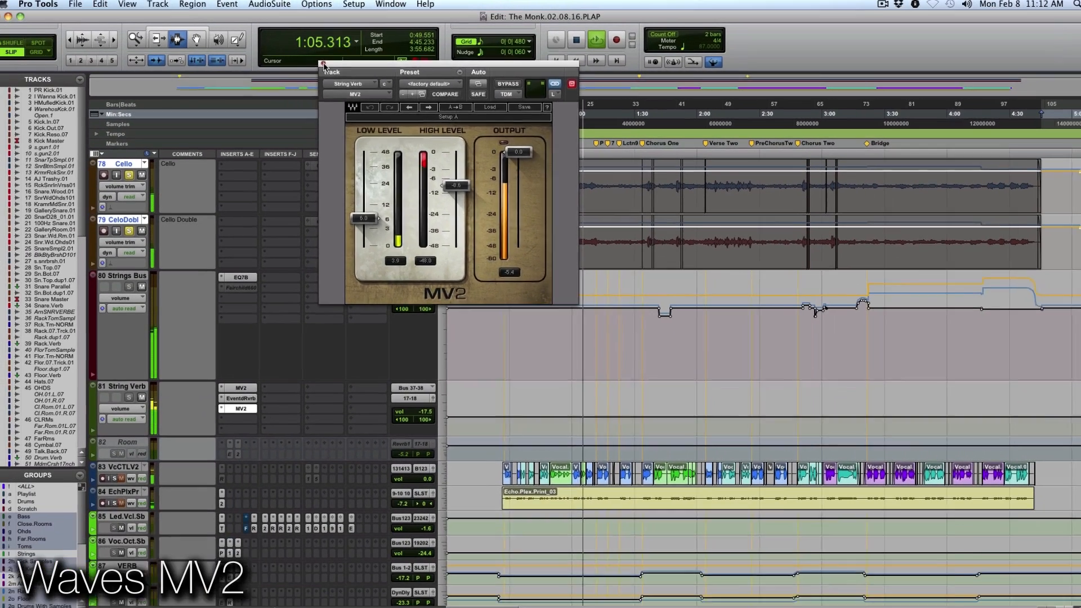
left_click(205, 40)
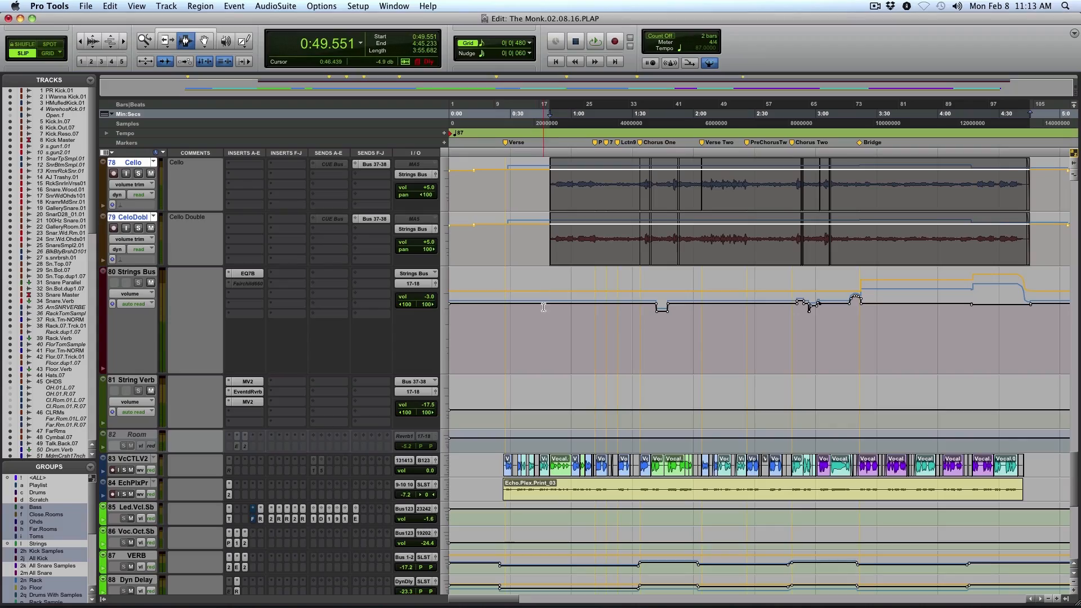
Look through the vocal, reverb, delay and mix print tracks, place the edit cursor at 1:21.546 and go back to the string tracks
scroll(543, 307, "down", 10)
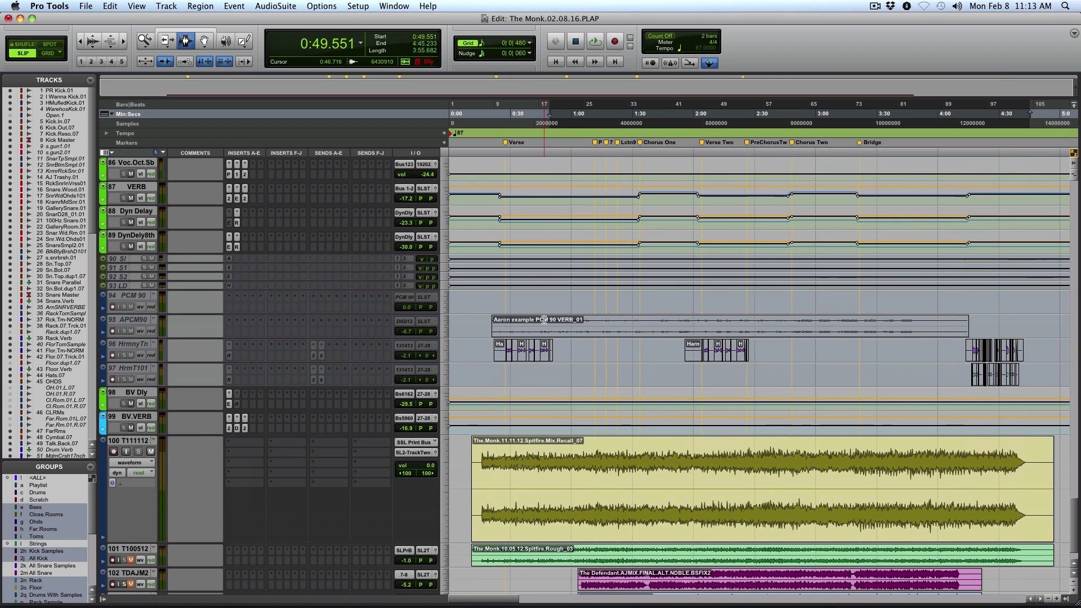
scroll(545, 322, "down", 2)
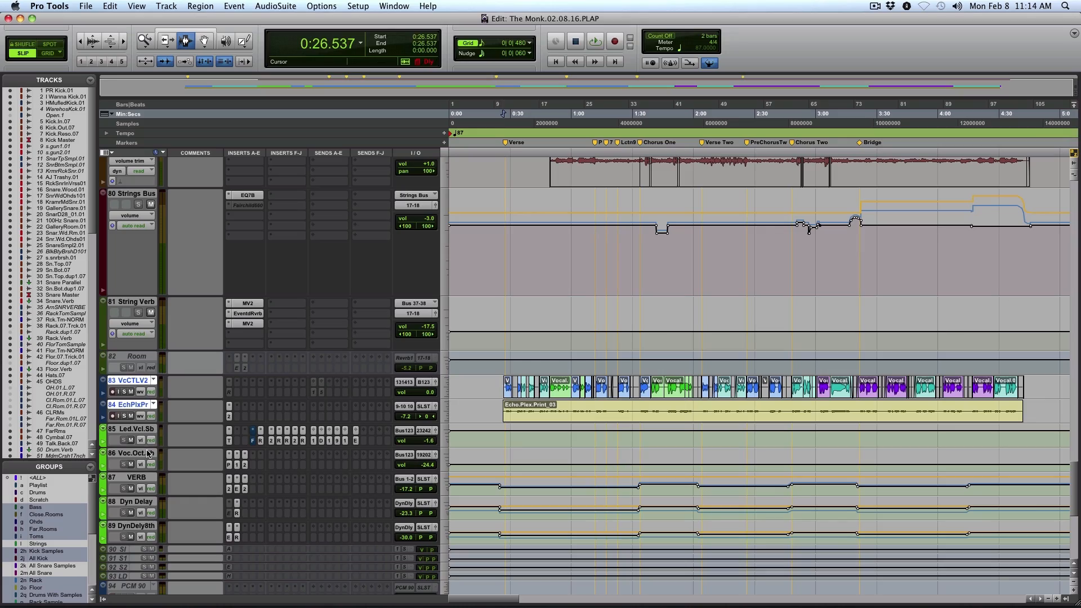
left_click(148, 453)
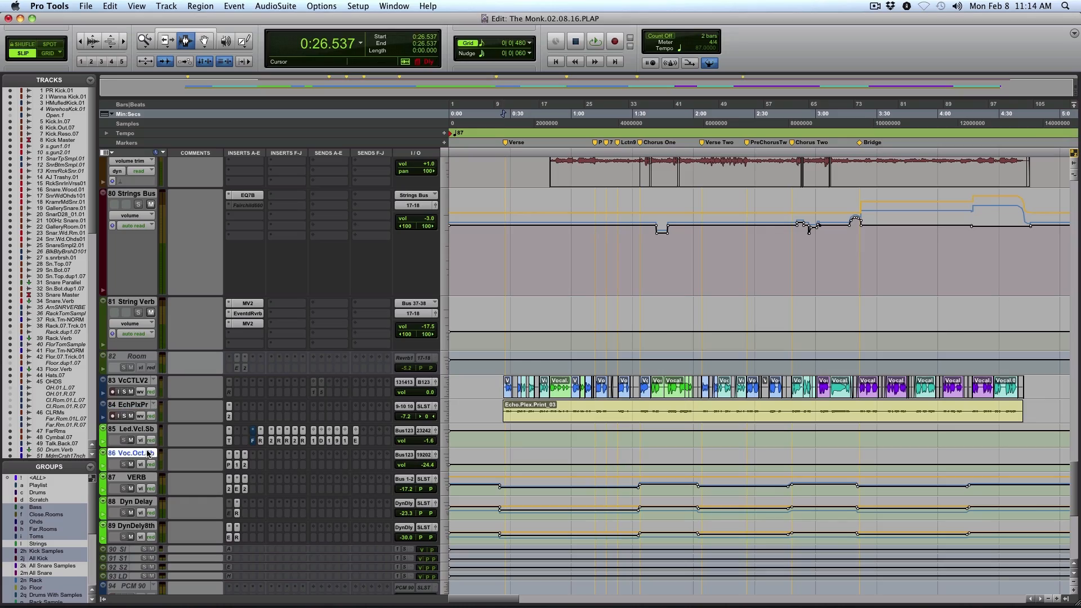
left_click(148, 431)
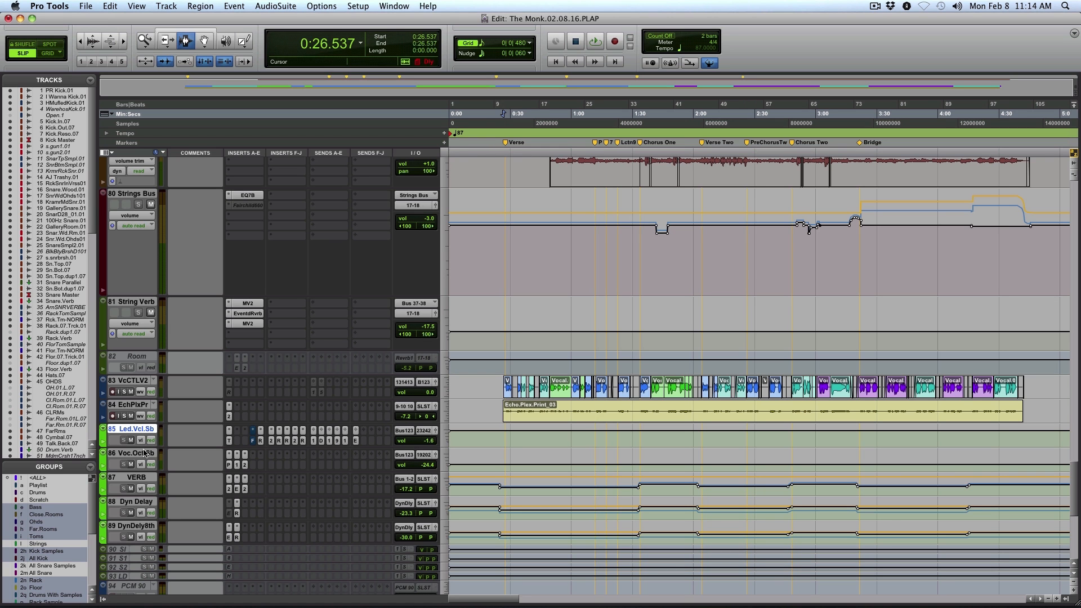
left_click(139, 479)
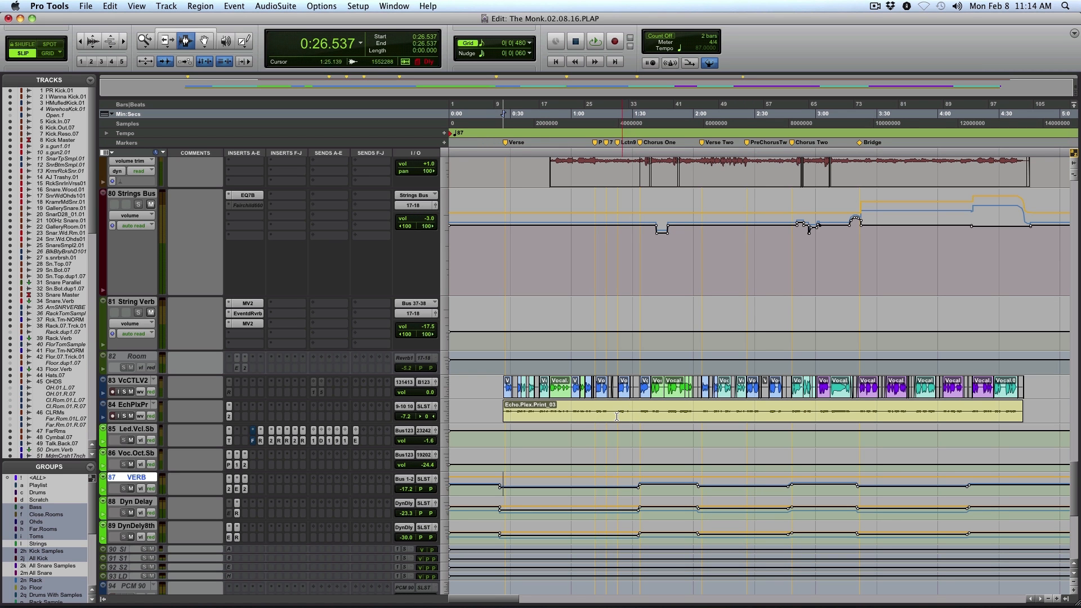
scroll(622, 411, "down", 10)
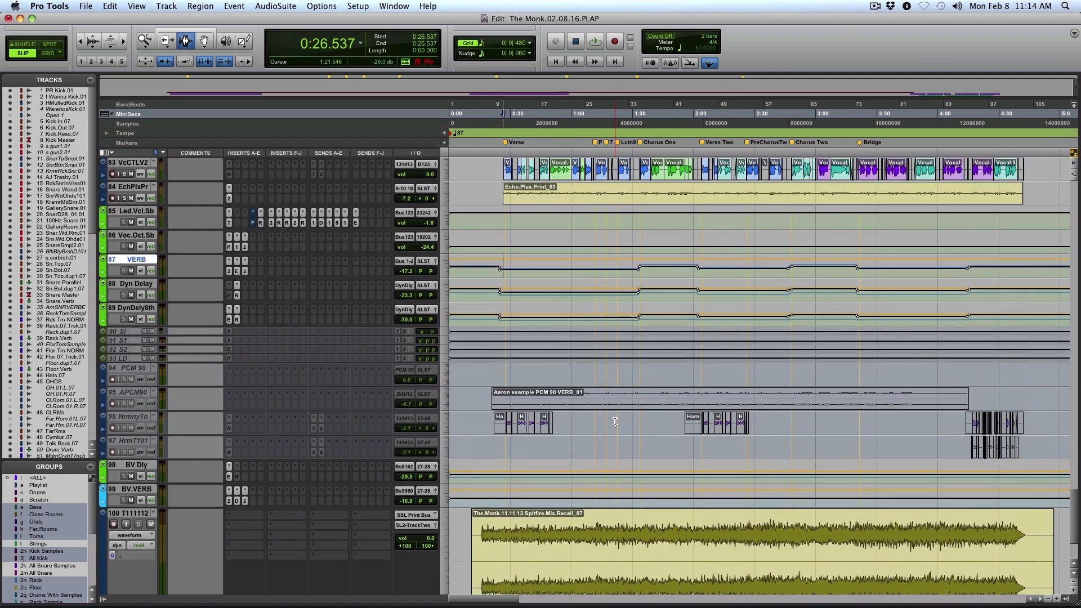
left_click(615, 421)
scroll(615, 421, "up", 10)
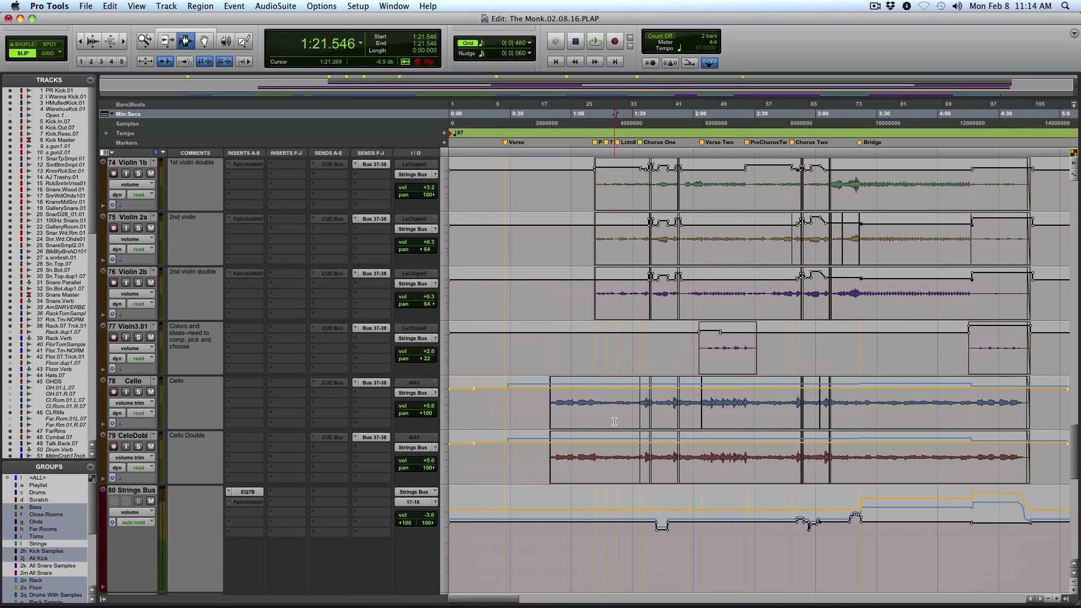
Go back past the guitar and drum tracks to the upright bass tracks, place the edit cursor at 0:14.374 and save the session
scroll(615, 422, "down", 6)
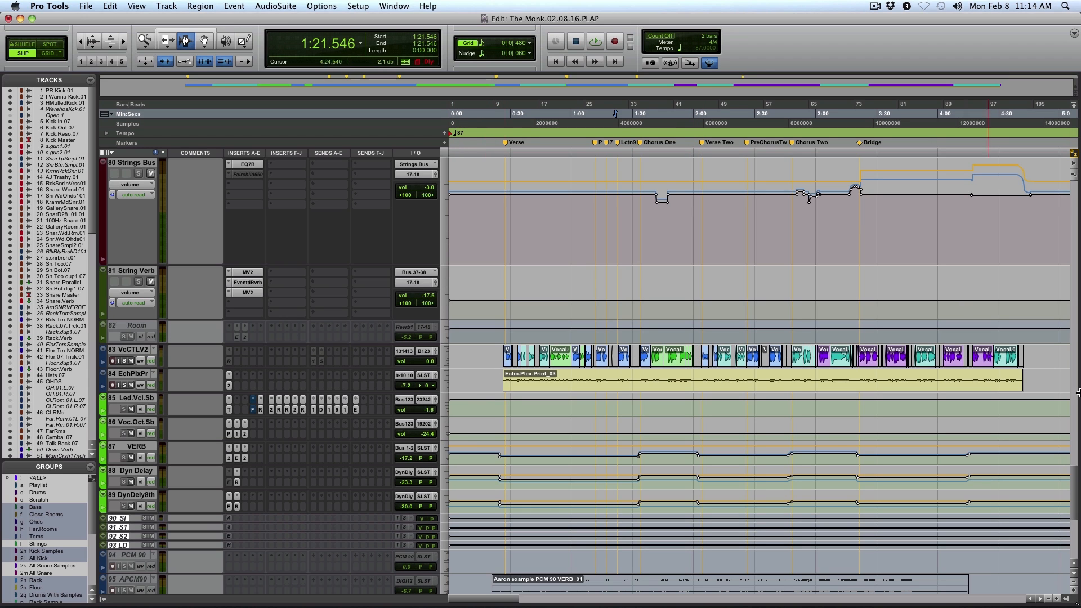
left_click_drag(1072, 476, 1078, 349)
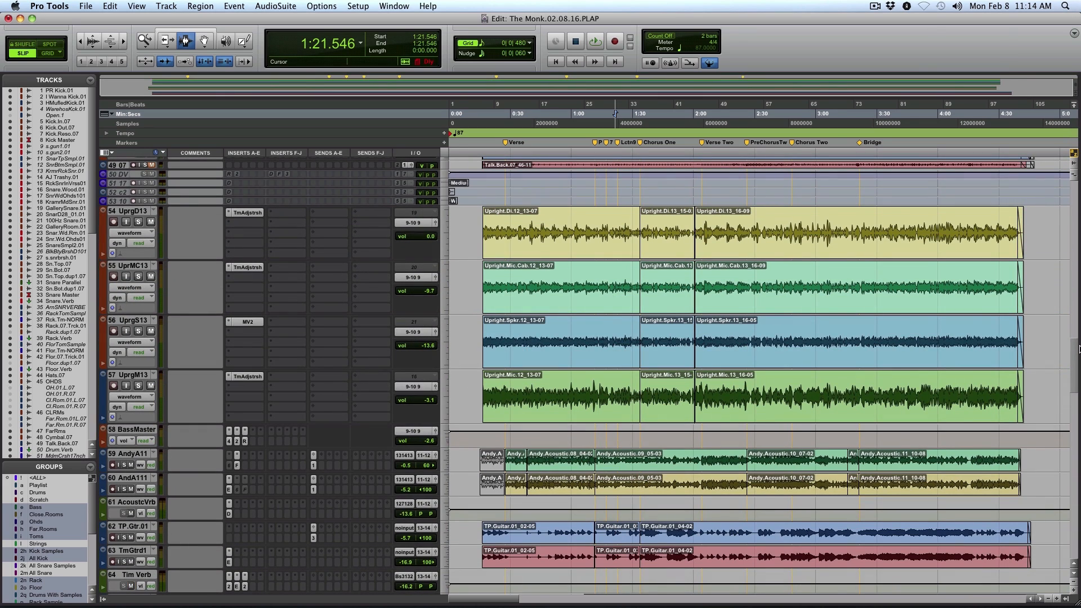
left_click_drag(1079, 349, 1079, 308)
double_click(501, 491)
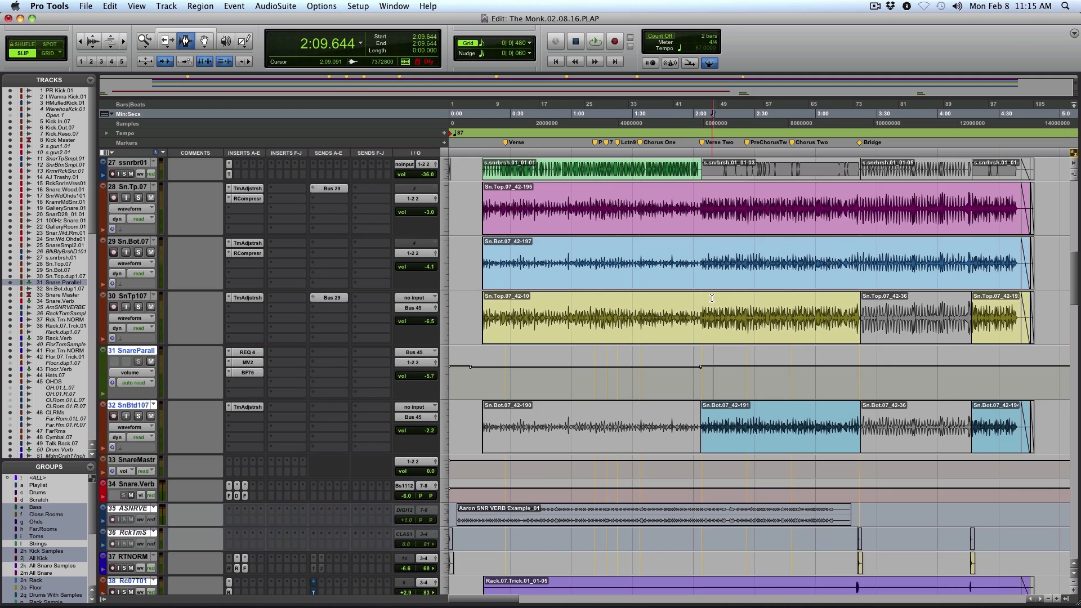
scroll(712, 299, "down", 5)
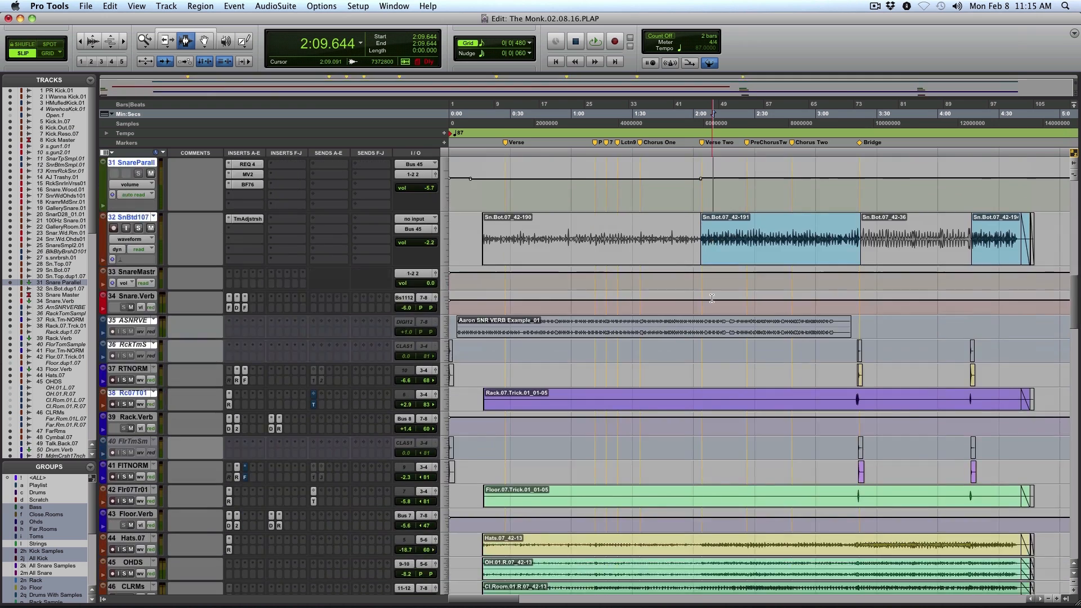
scroll(712, 299, "down", 10)
left_click(478, 454)
key("super+s")
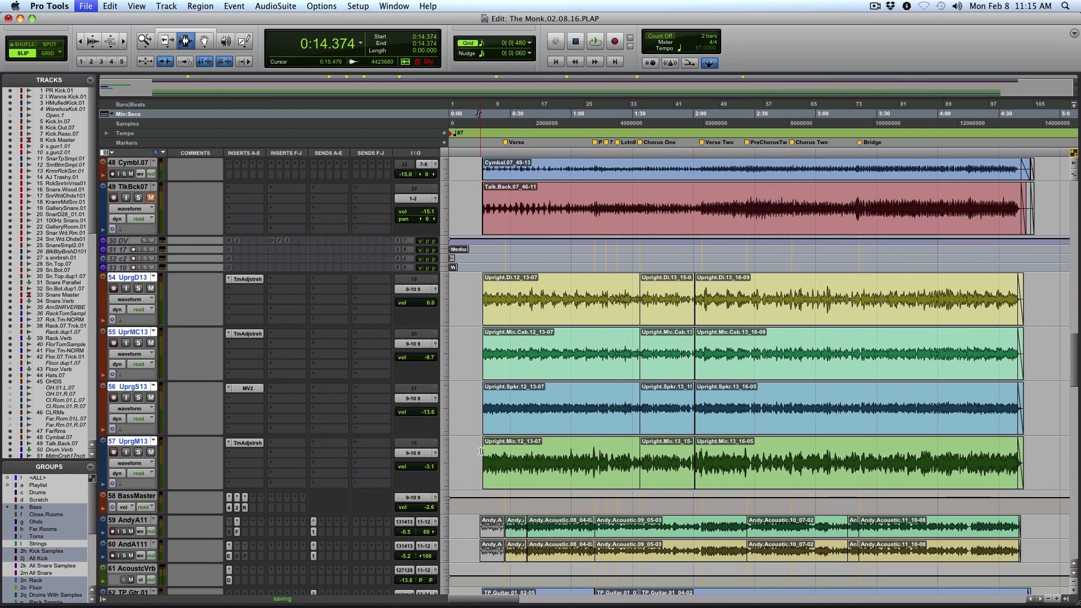
Play the song from 0:14.374 while looking through the mix print, guitar and string tracks, and stop playback at the strings
key("space")
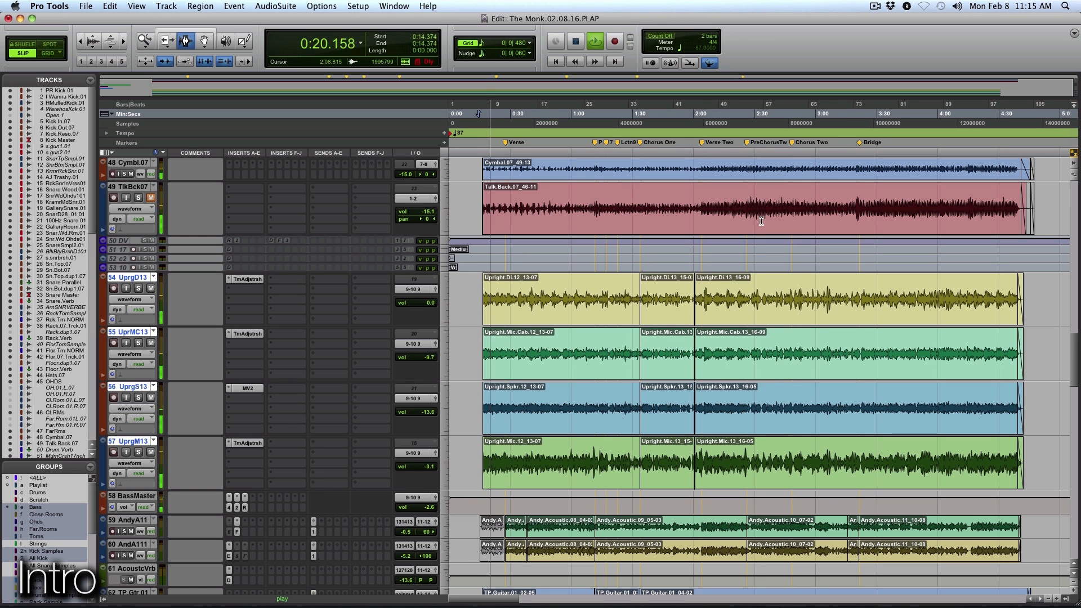
left_click_drag(1076, 359, 1079, 555)
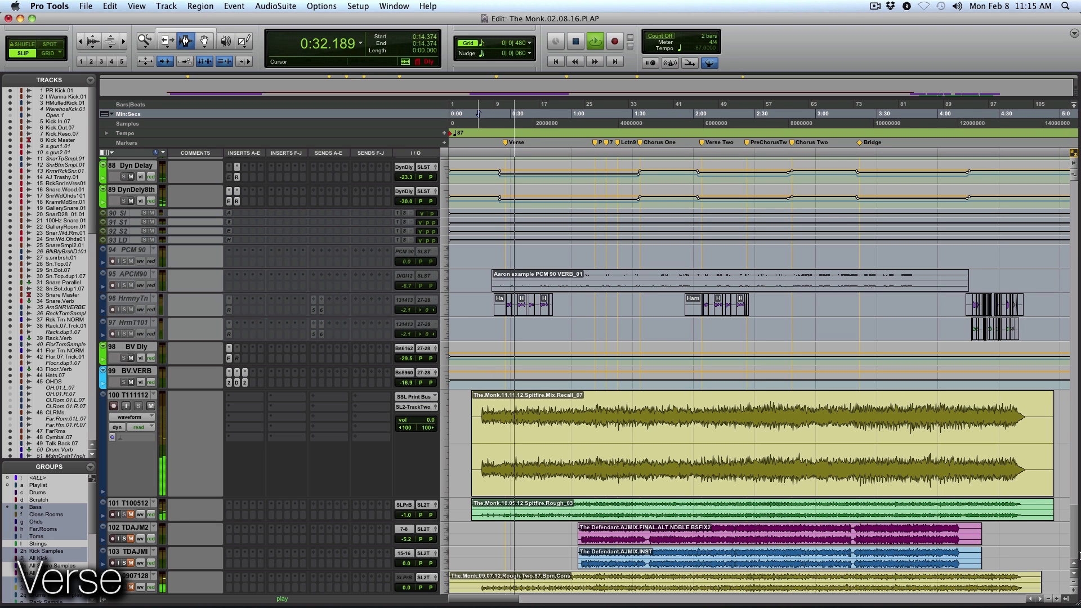
left_click_drag(1079, 556, 1079, 402)
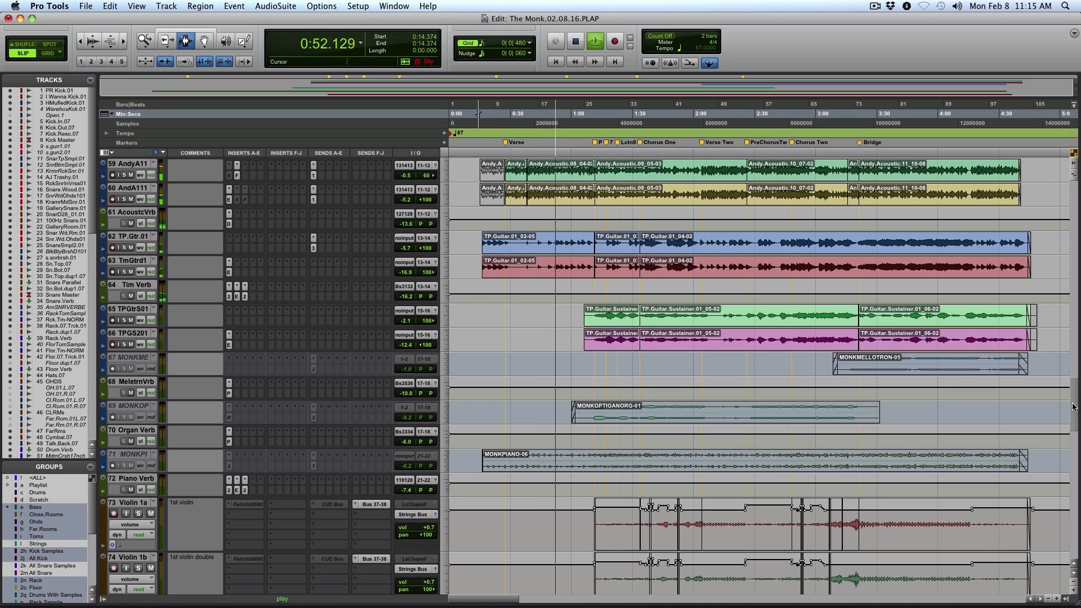
scroll(1074, 407, "up", 1)
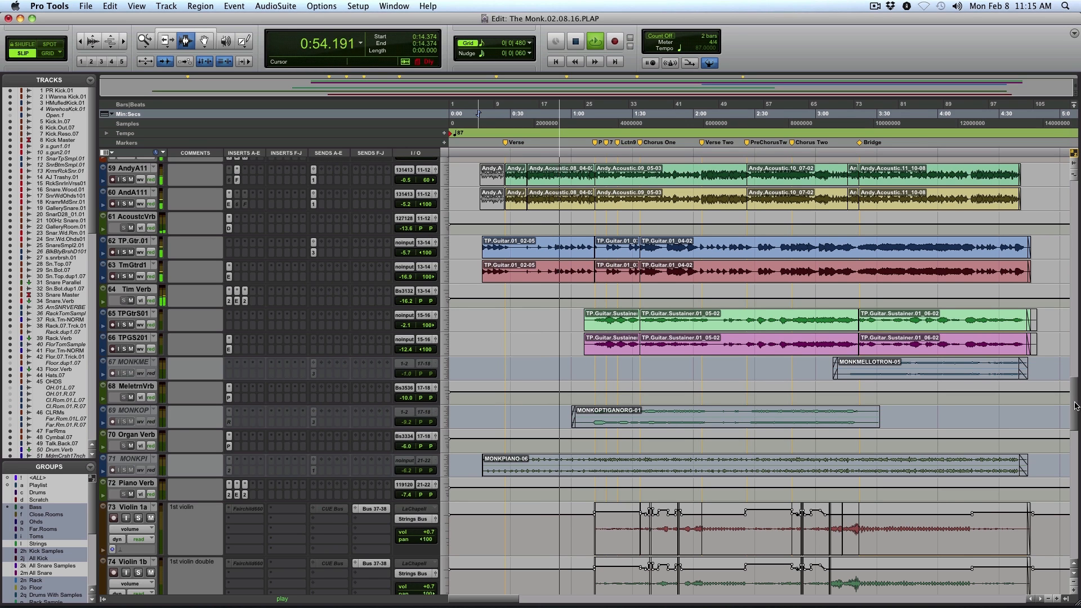
scroll(1076, 403, "up", 3)
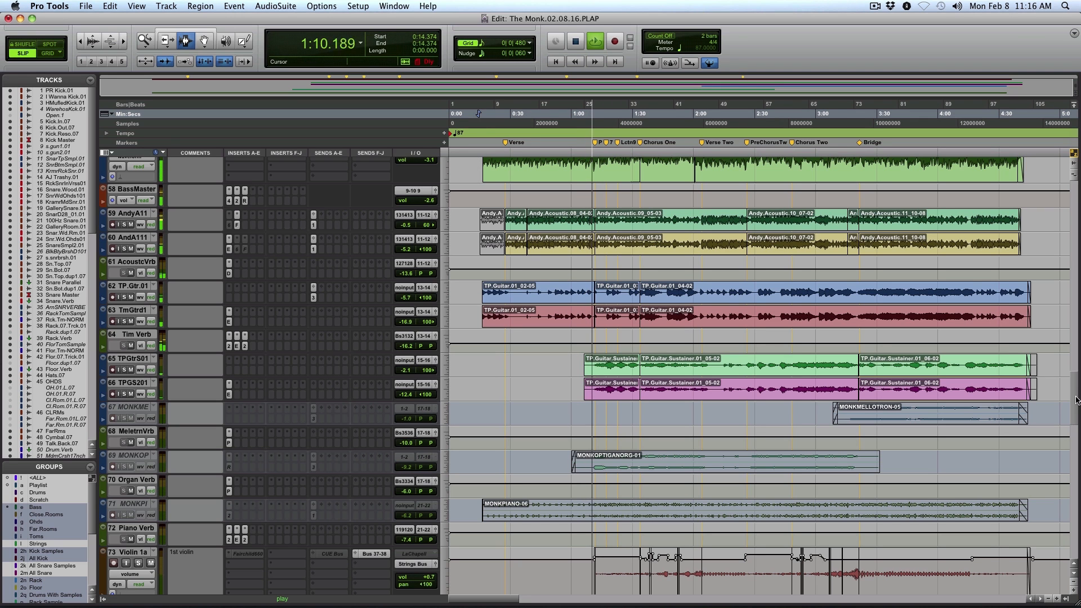
left_click_drag(1076, 400, 1079, 448)
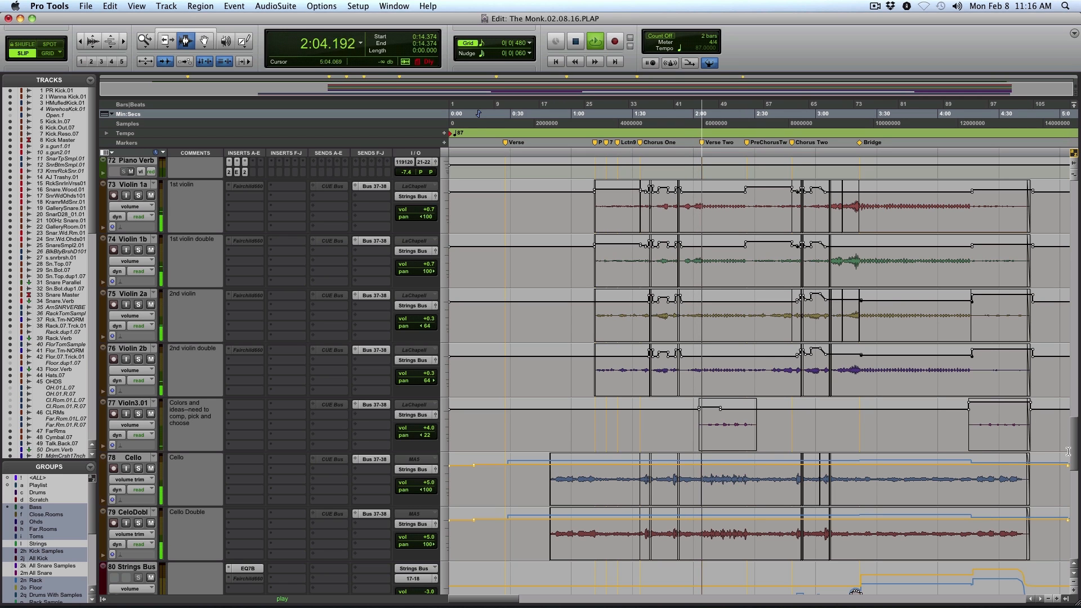
key("space")
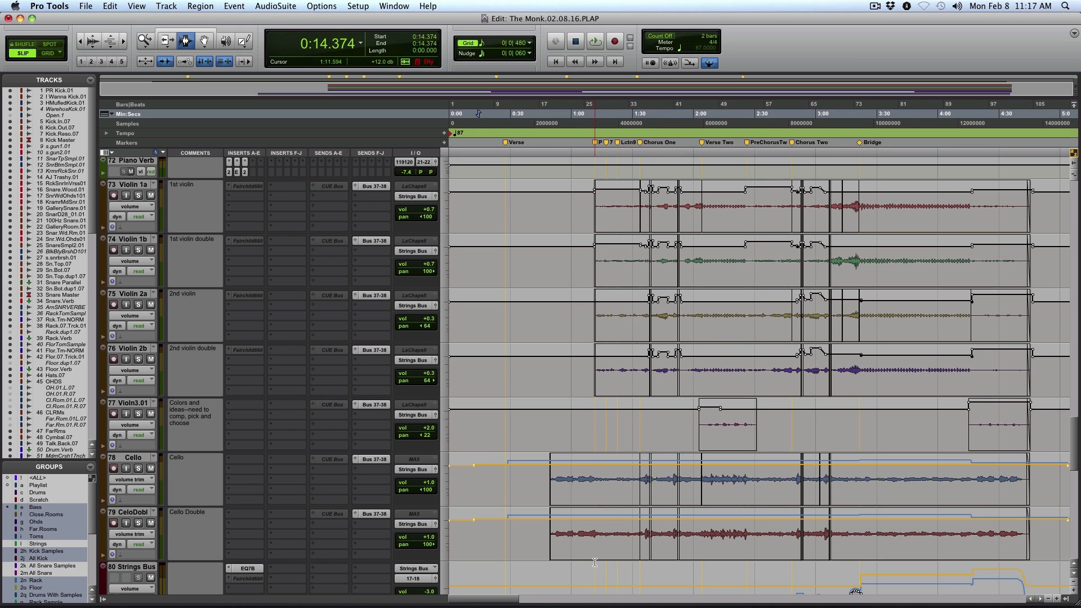
Select the Cello and CeloDobl material from 0:49.756 to 4:54.394, and place the edit cursor at 1:34.814 on the first violins
left_click_drag(550, 477, 1048, 532)
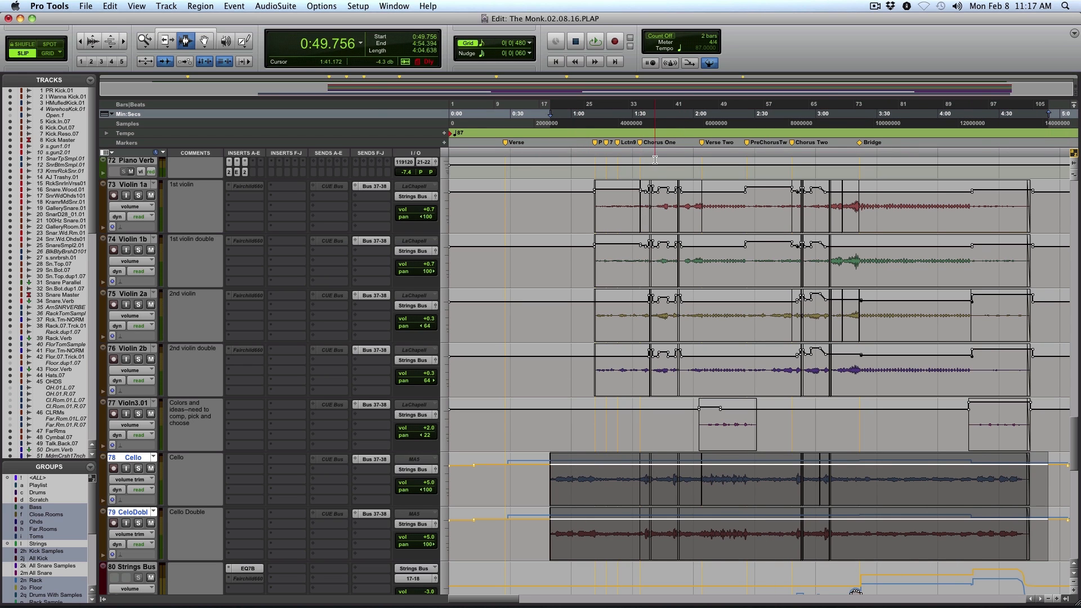
left_click(642, 278)
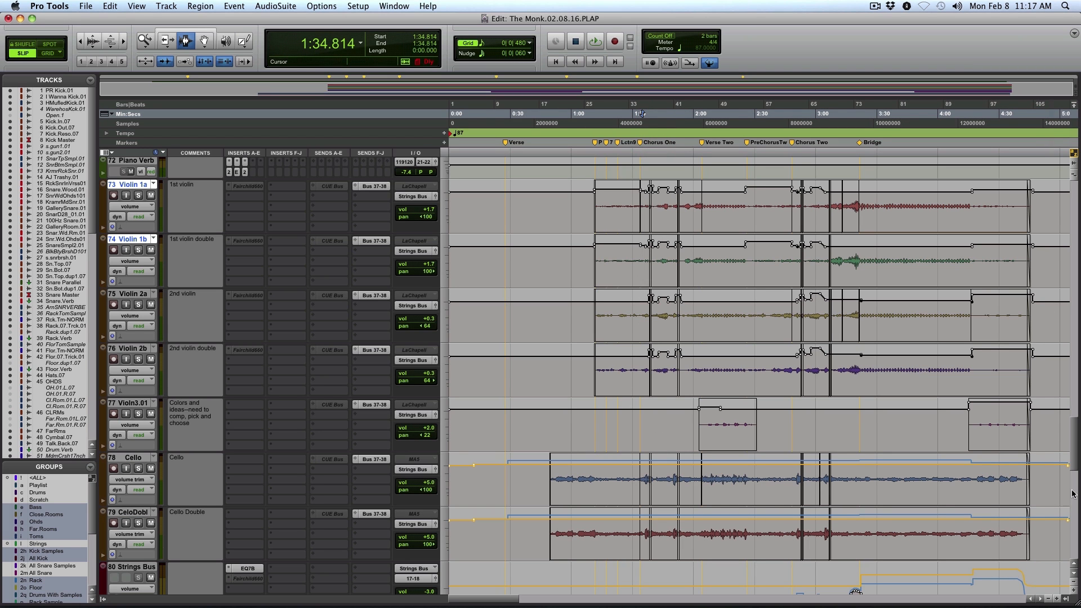
Place the edit cursor at 0:37.594 on the TP.Gtr.01 and TmGtrd1 guitars, audition from there and stop playback
left_click_drag(1076, 465, 1075, 406)
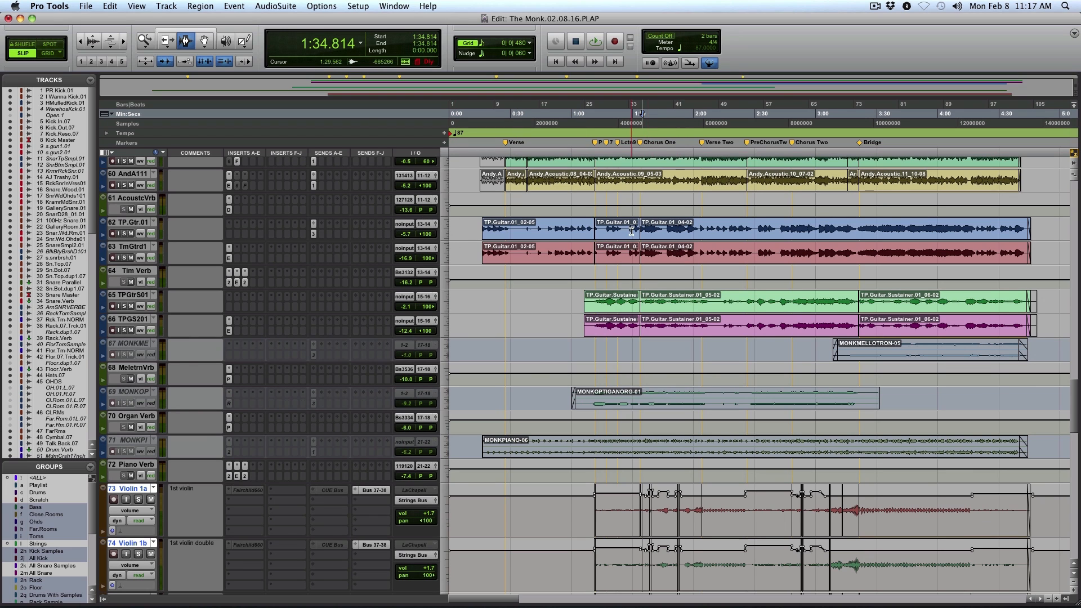
left_click(524, 235)
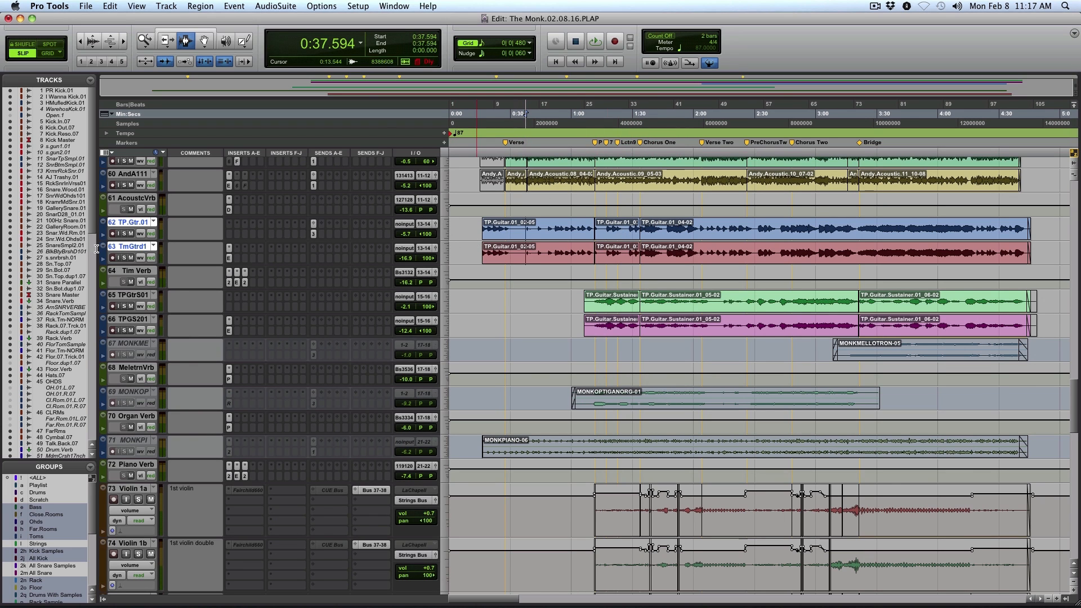
left_click(125, 233)
key("space")
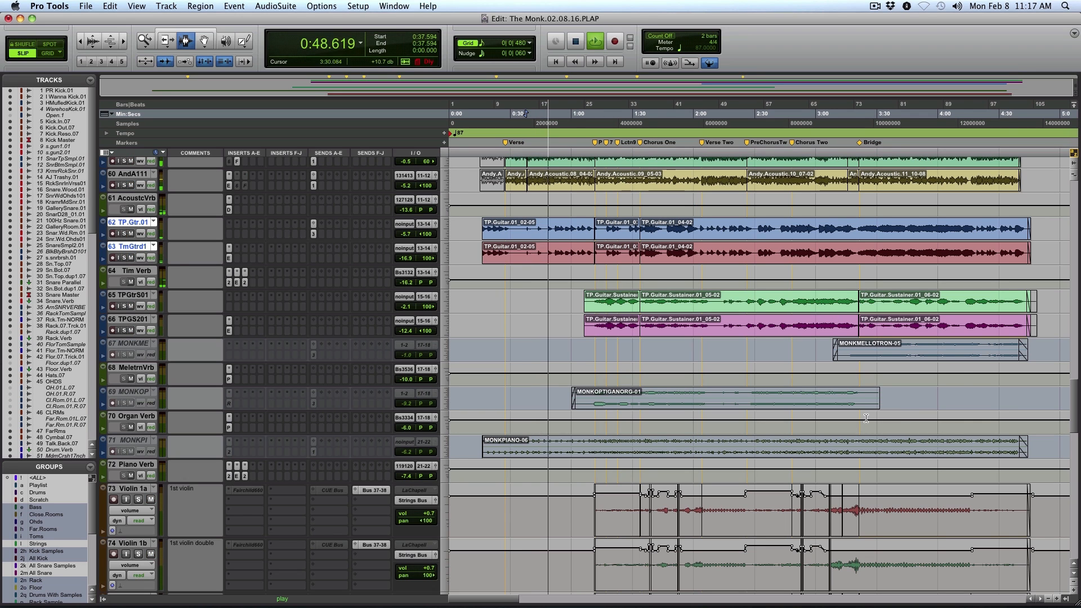
key("space")
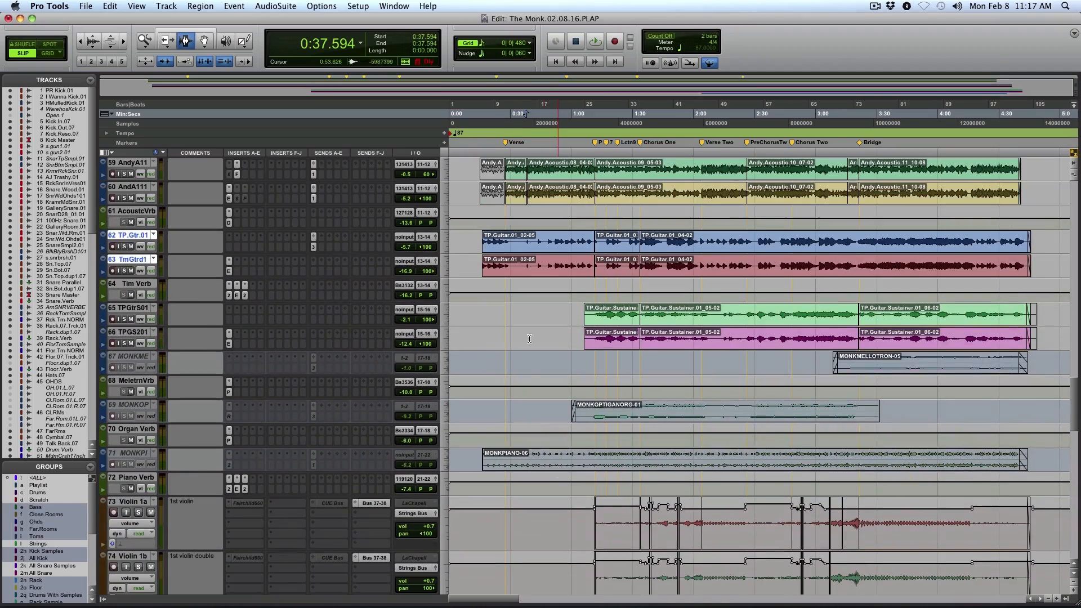
Select the acoustic guitar clips on tracks 59 and 60 from 0:27.546 to 4:40.849
left_click(517, 174)
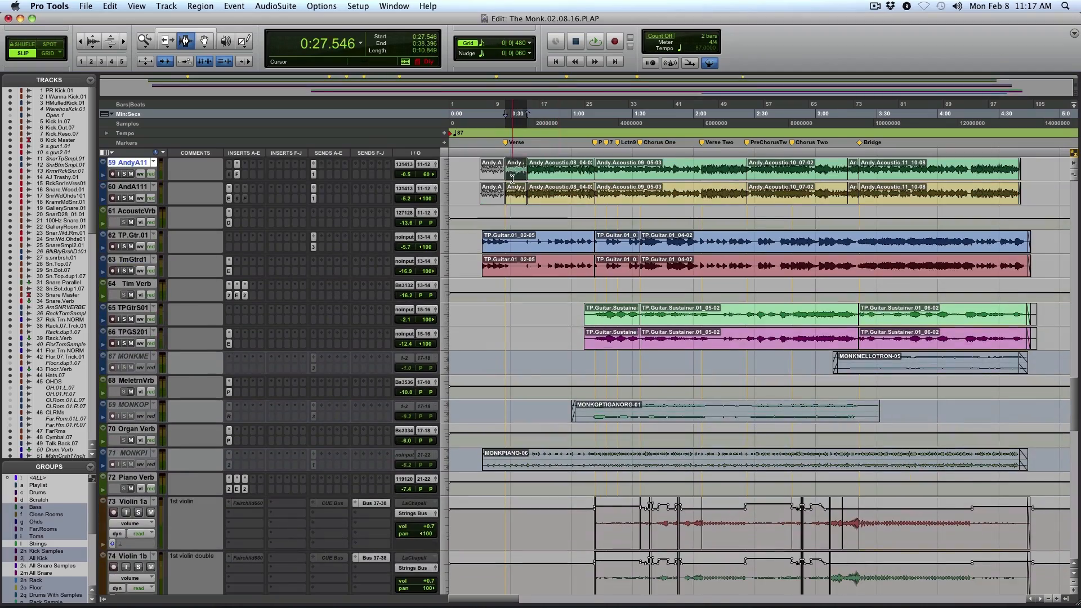
left_click(912, 168, "shift")
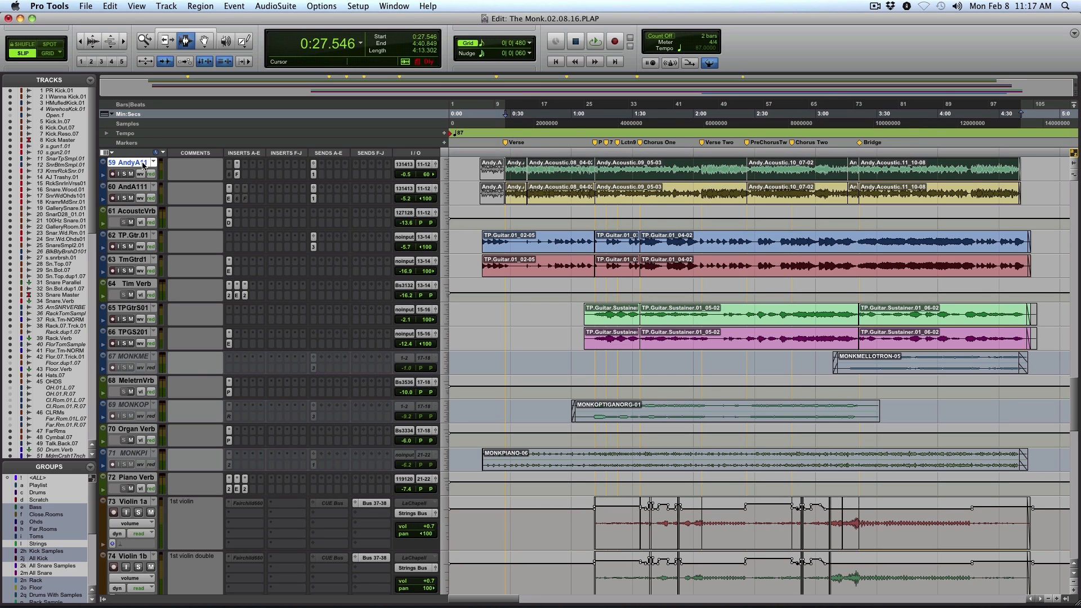
left_click(125, 186, "shift")
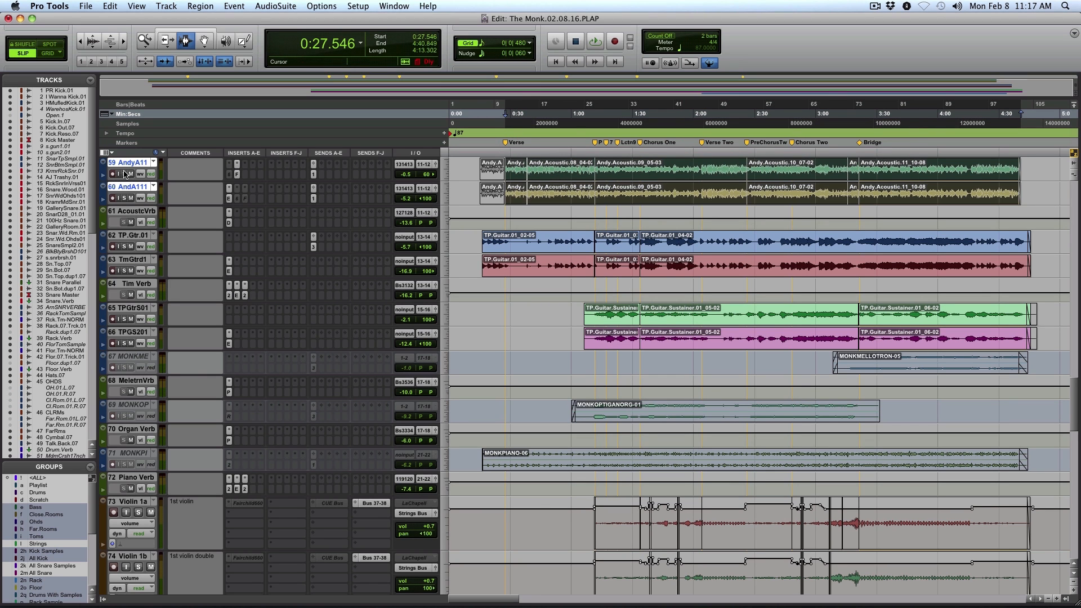
Play the lead vocal on VcCTLV2 and its echo print from 0:26.260, zoomed in on the opening verse clips
scroll(424, 540, "down", 3)
scroll(423, 541, "down", 15)
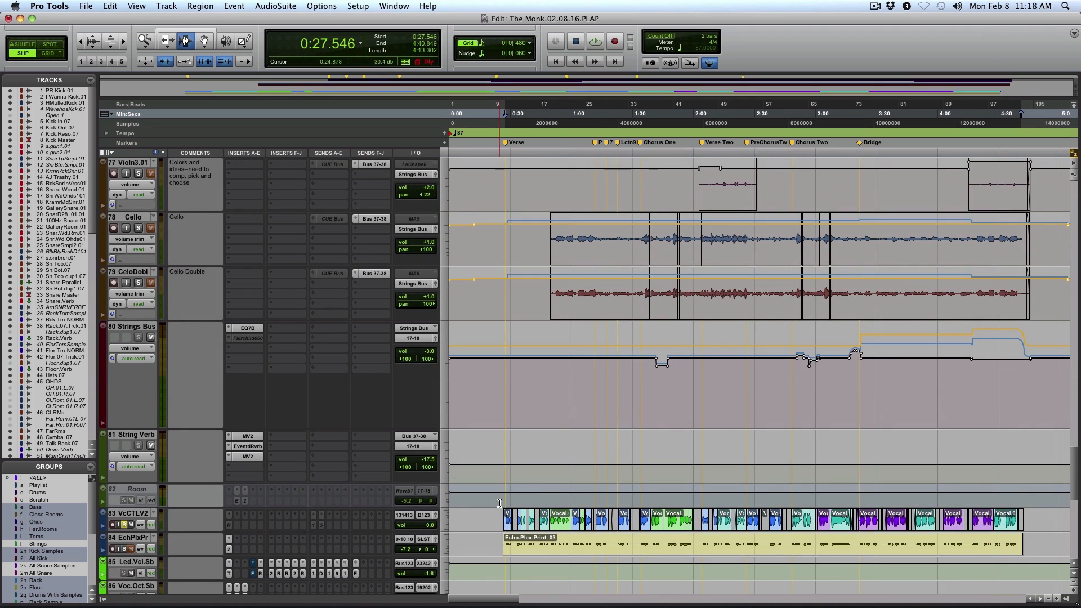
left_click(503, 512)
key("space")
key("F5")
left_click_drag(498, 520, 564, 521)
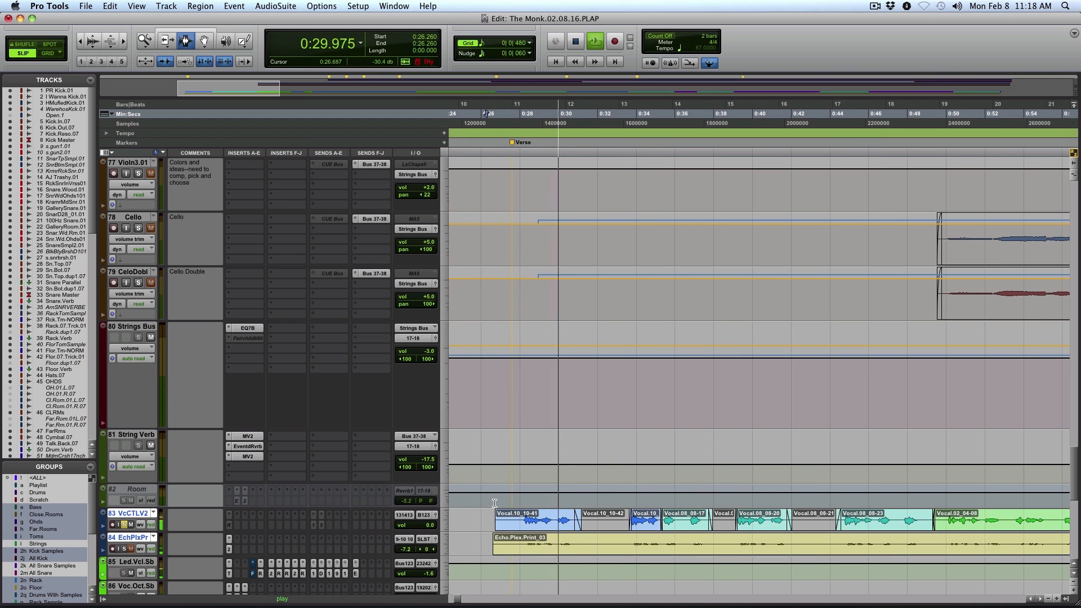
Examine the lead vocal edits at several zoom levels during playback, along with the vocal reverb and delay tracks
key("r")
key("r")
key("F5")
left_click_drag(548, 525, 926, 490)
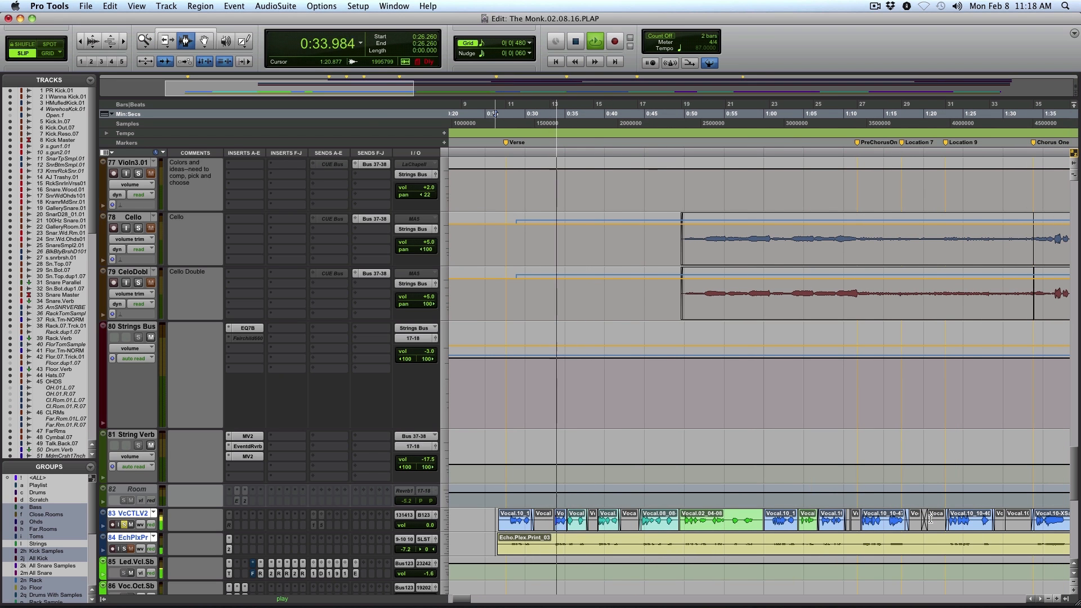
key("r")
key("r")
left_click_drag(1019, 519, 449, 511)
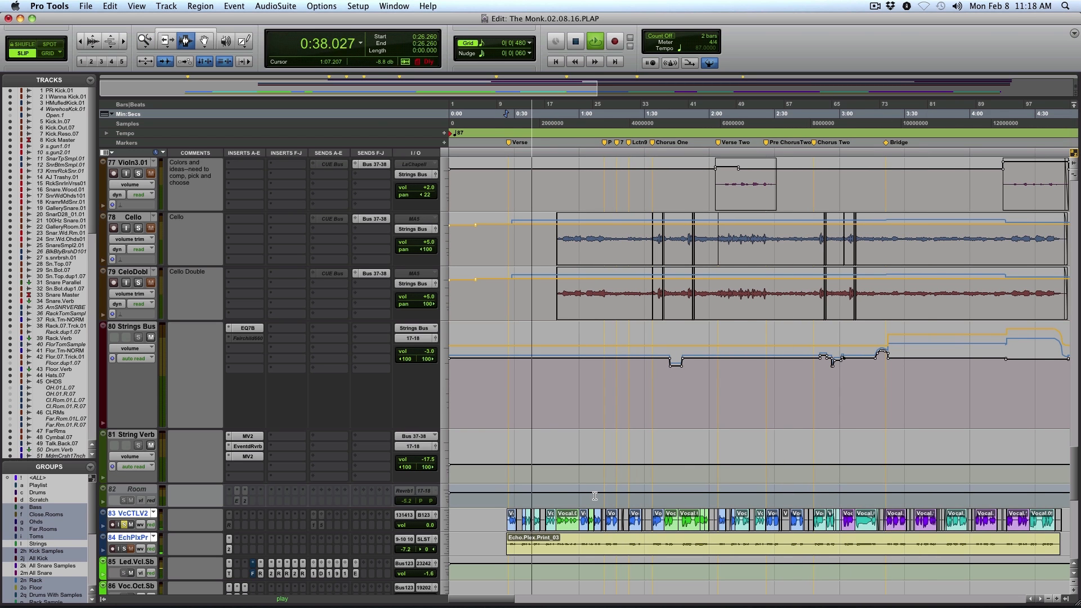
left_click(645, 488)
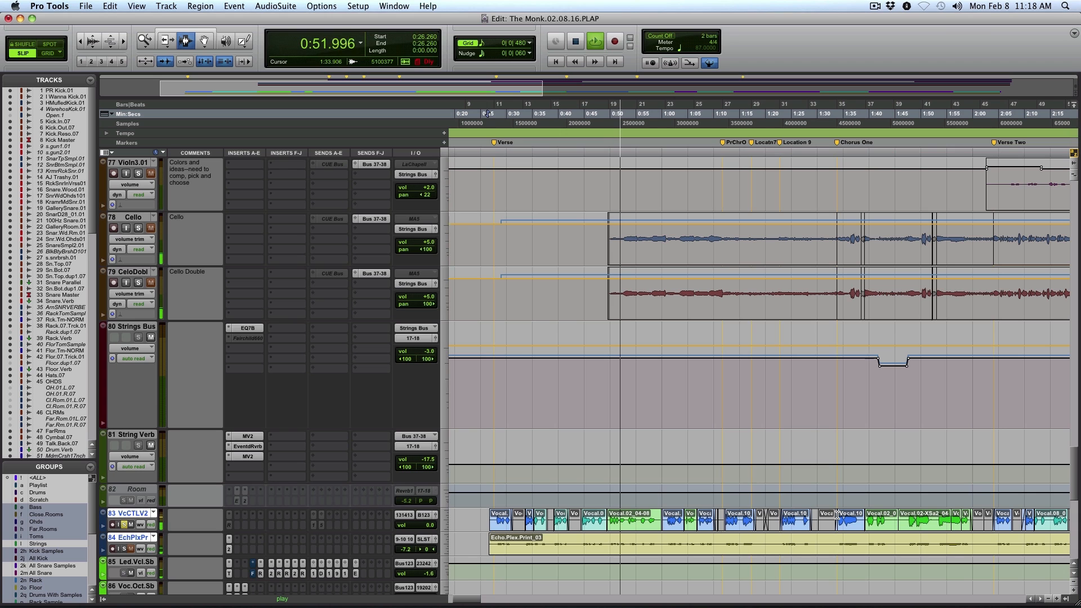
scroll(838, 513, "down", 5)
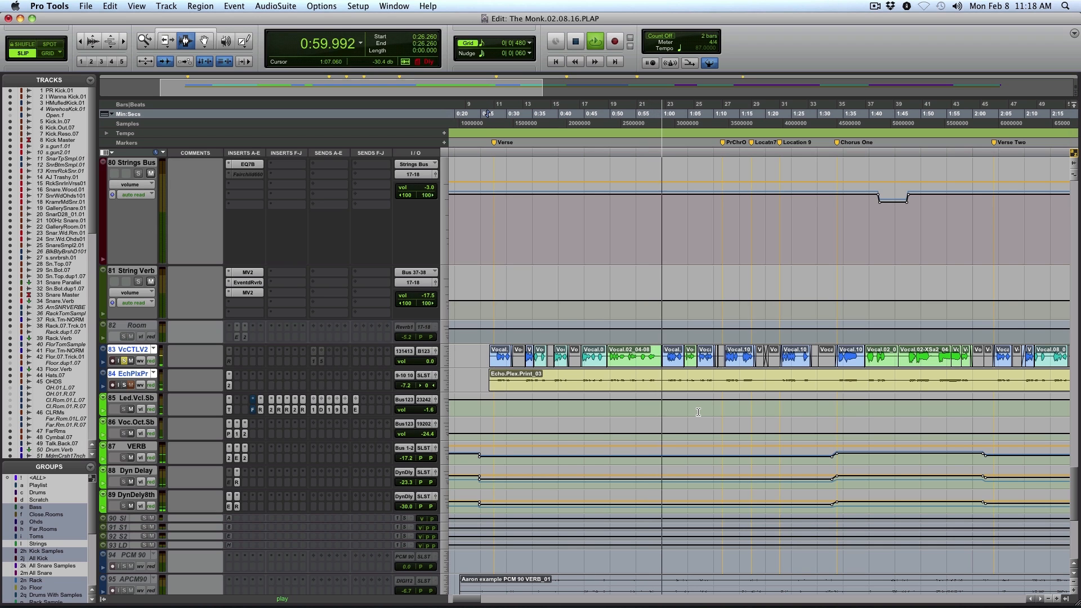
Play from 1:31.080 on the VERB, Dyn Delay and DynDely8th tracks and examine their volume automation around Chorus One
left_click(823, 450)
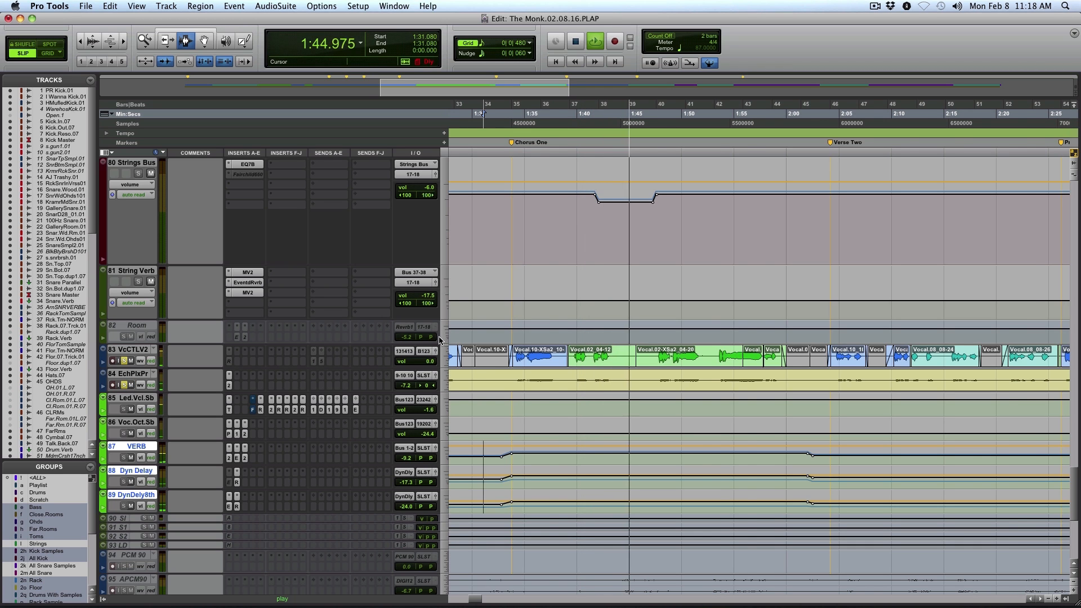
key("r")
key("r")
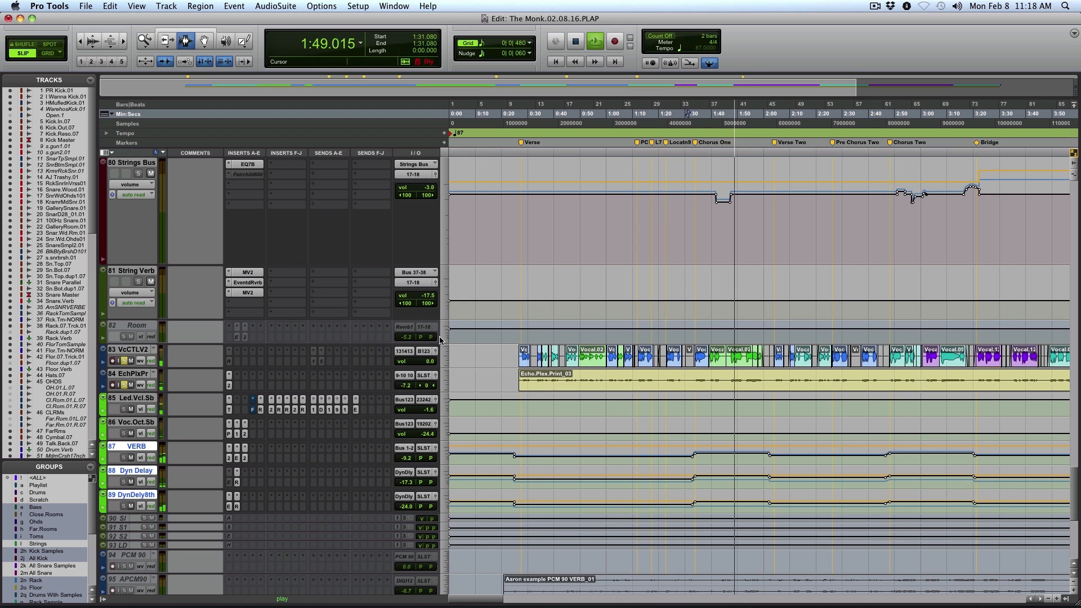
Return to the string tracks during playback and place the edit cursor at 1:30.436 on Violin 1b
scroll(732, 281, "up", 6)
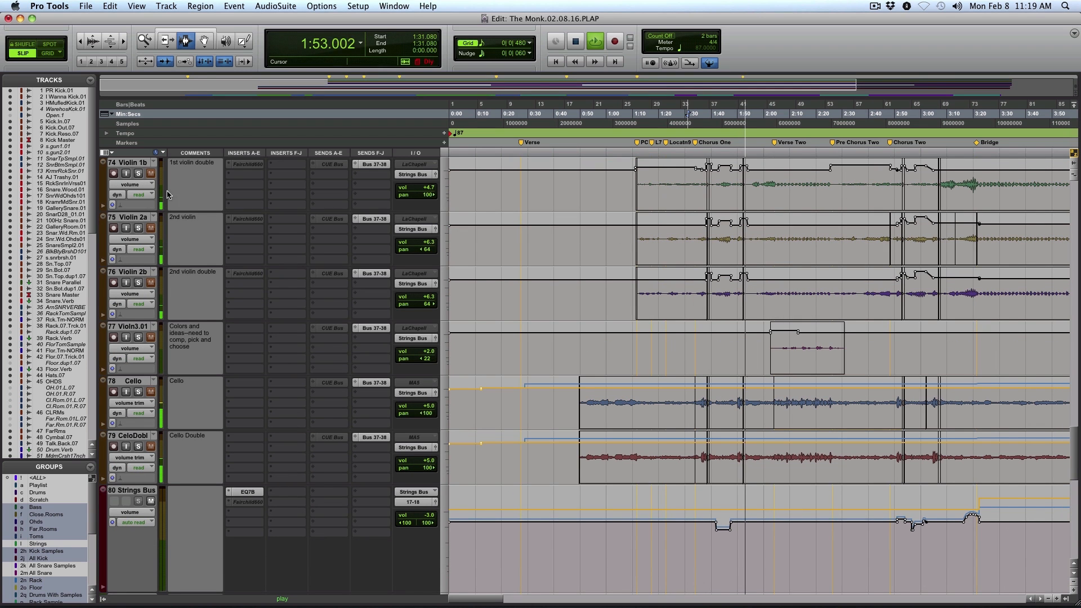
left_click(686, 201)
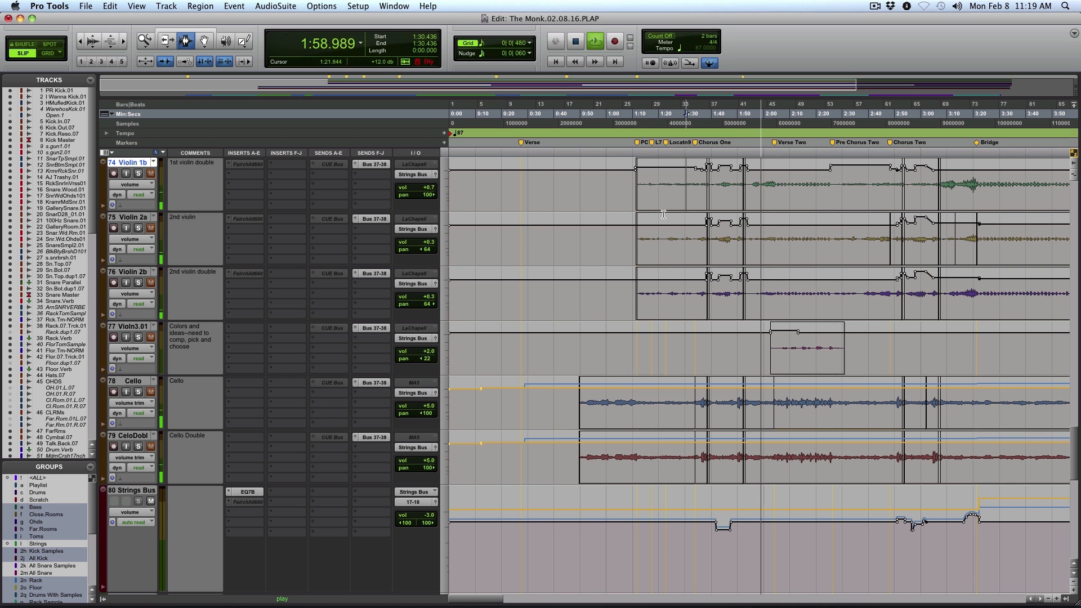
Audition the lead vocal in the full mix, zoomed in on its clips from Verse Two to the Bridge, and stop playback
scroll(756, 246, "down", 10)
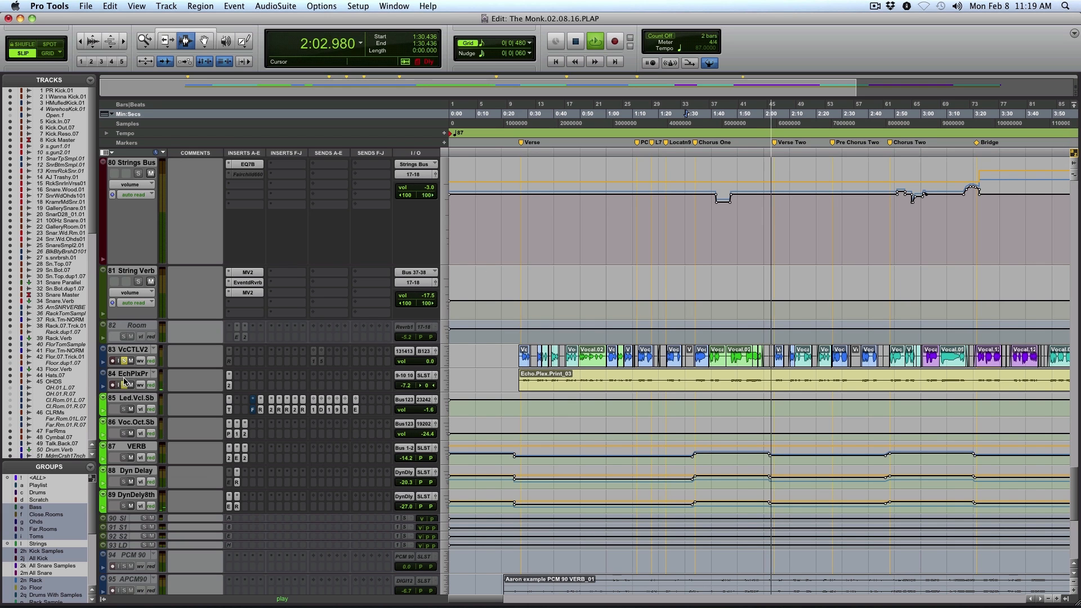
key("F5")
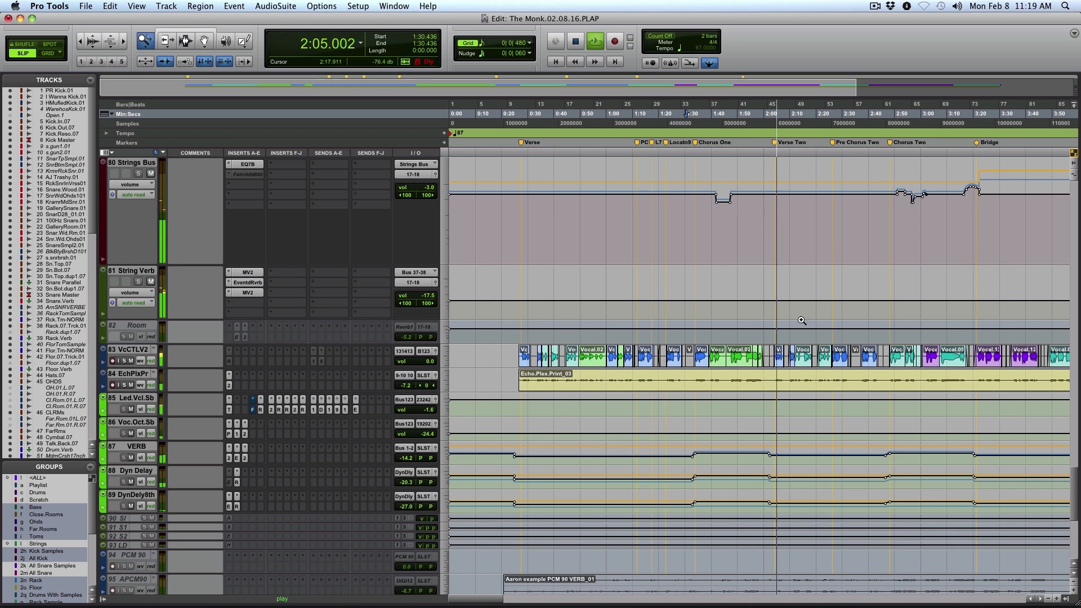
left_click_drag(732, 356, 1035, 357)
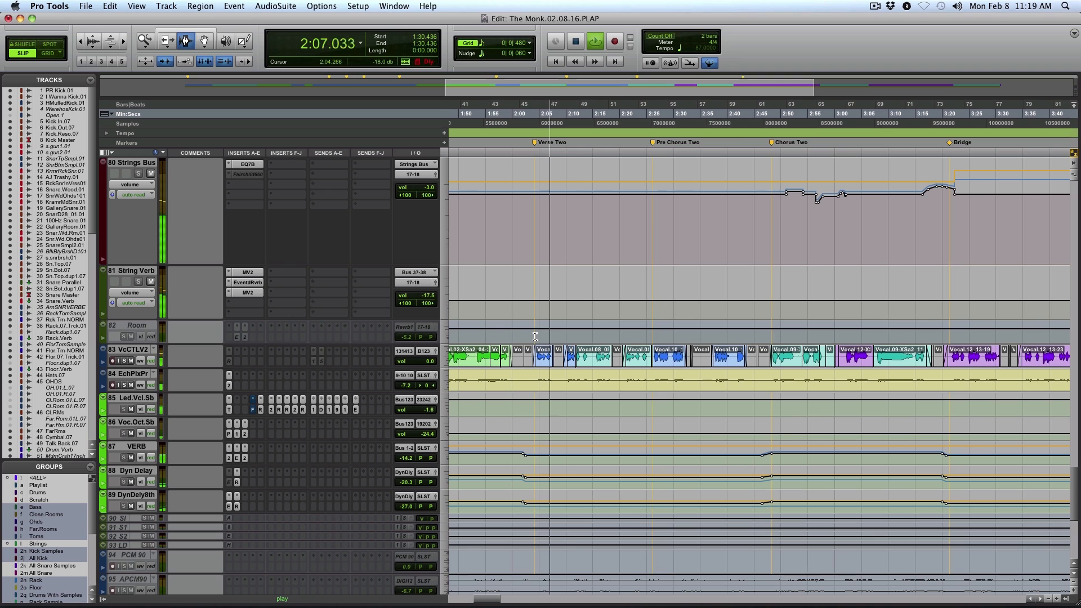
key("space")
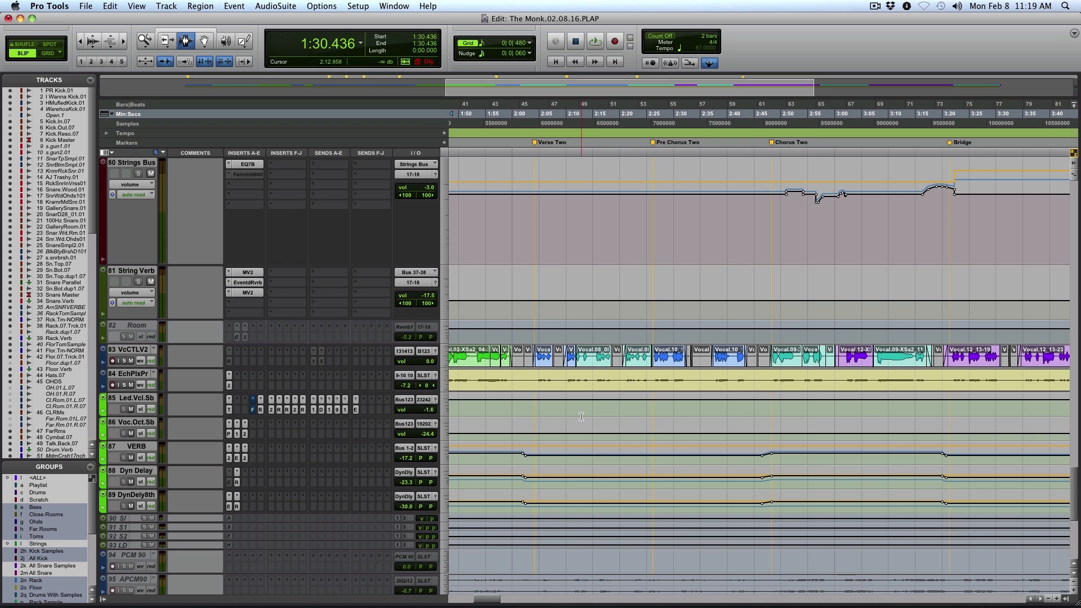
Go back past the string and guitar tracks to the upright bass tracks
left_click_drag(1075, 481, 1076, 385)
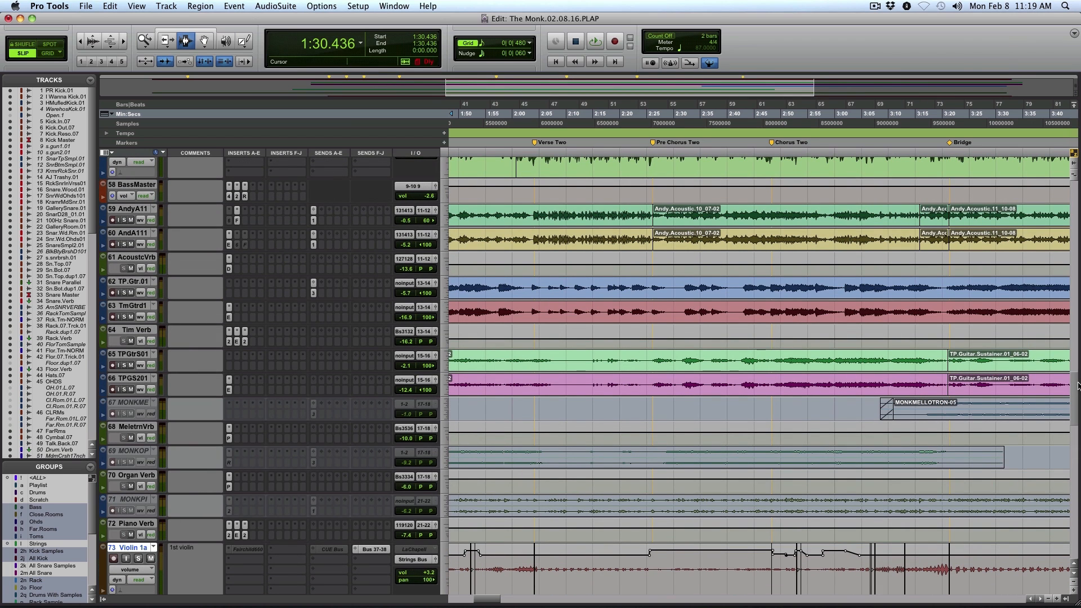
left_click_drag(1077, 386, 1078, 348)
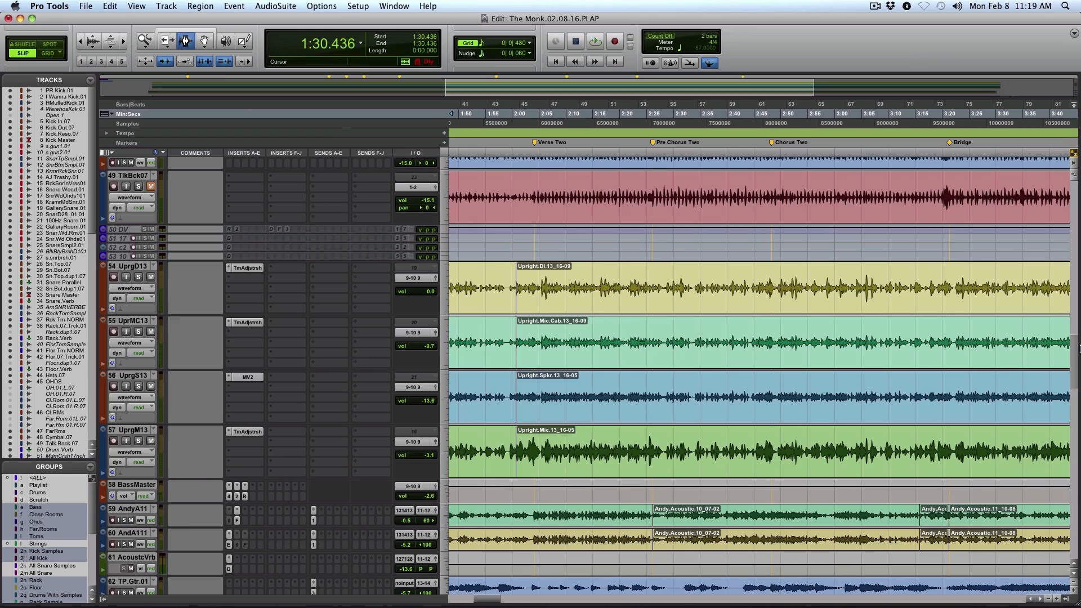